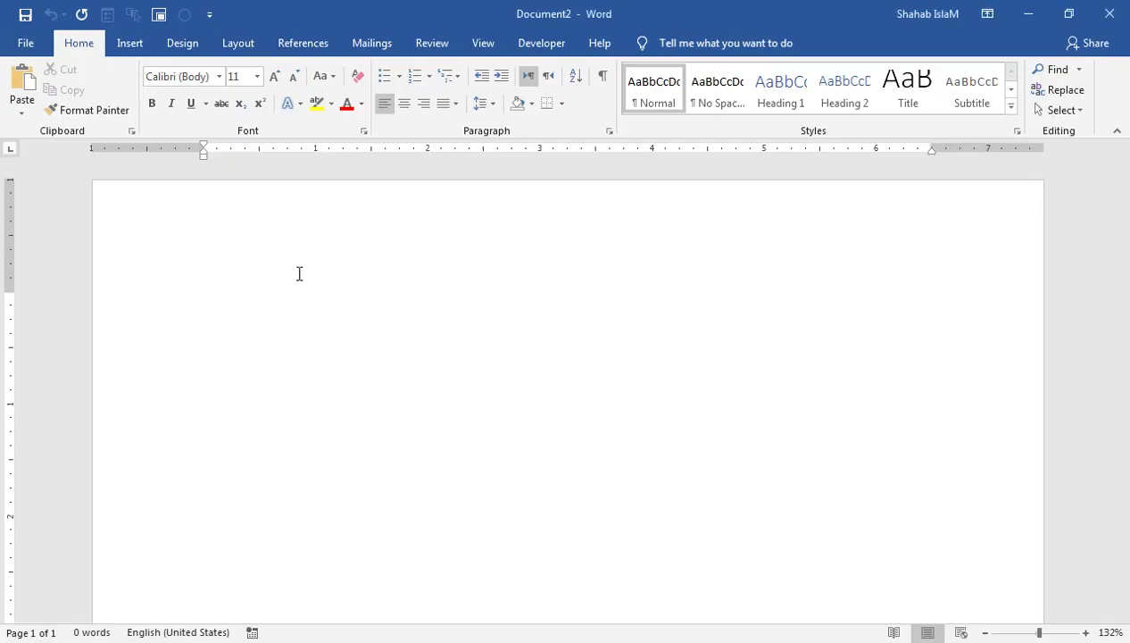
- Generate sample paragraphs on the blank page with =rand()
text(=ra)
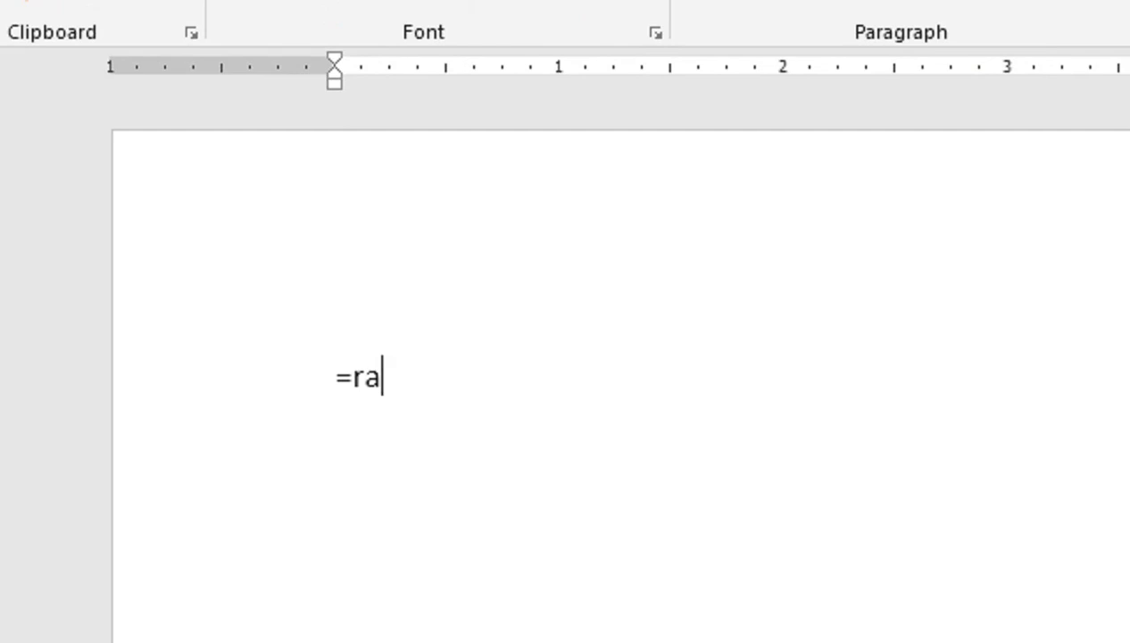
text(nd())
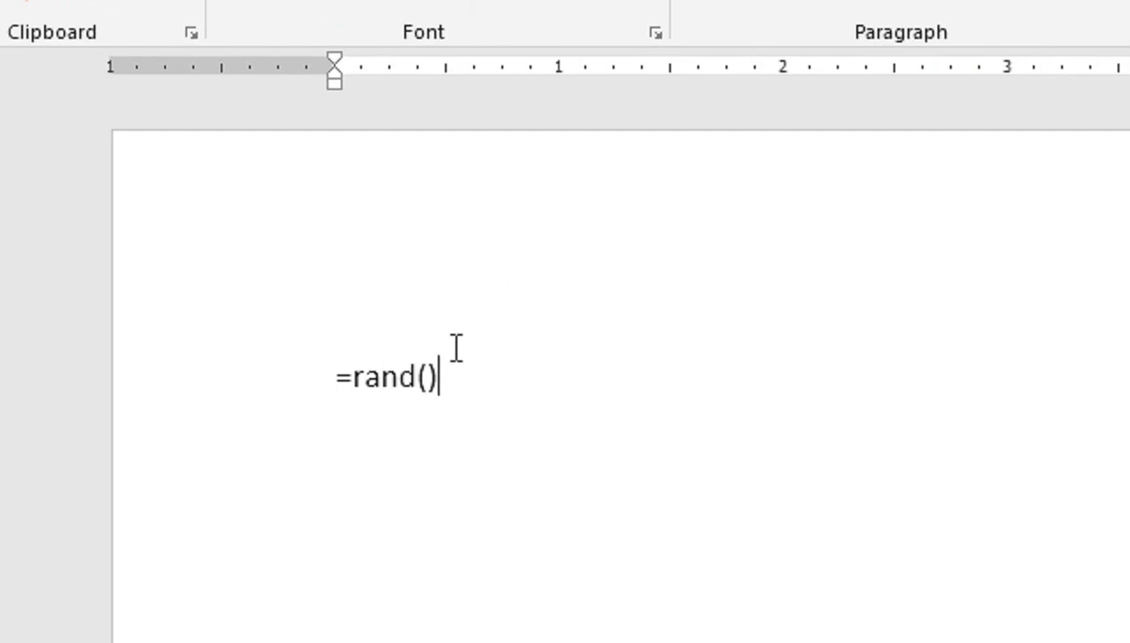
key(Return)
scroll(544, 312, down, 2)
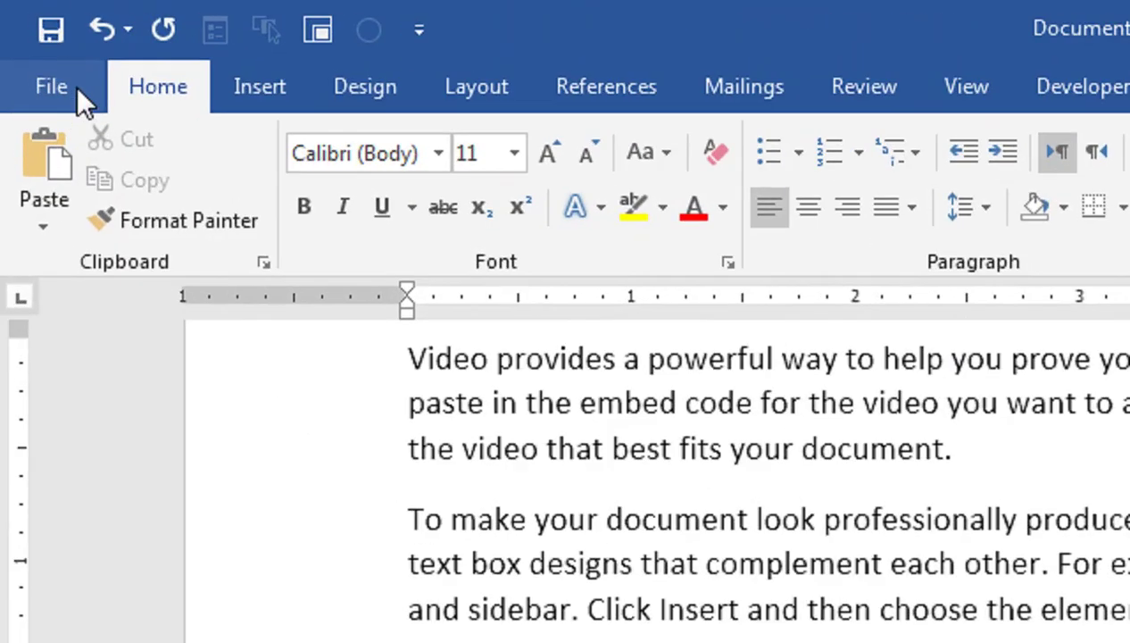
- Show the File > Print screen and review the one-page Letter-size preview
click(76, 86)
click(83, 480)
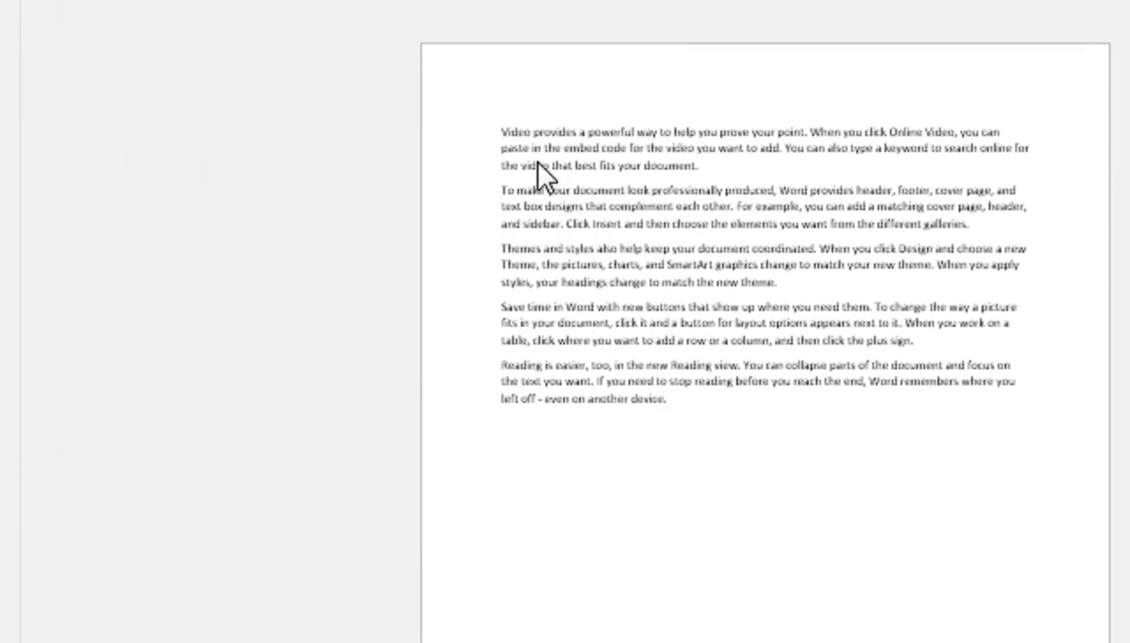
scroll(612, 475, down, 3)
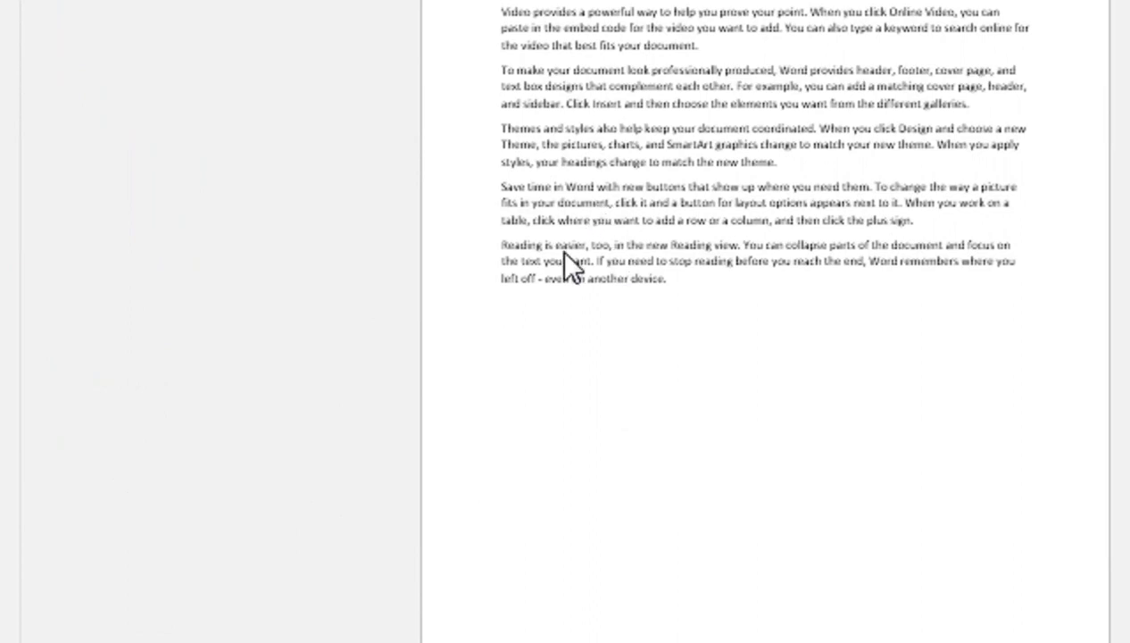
scroll(765, 475, down, 2)
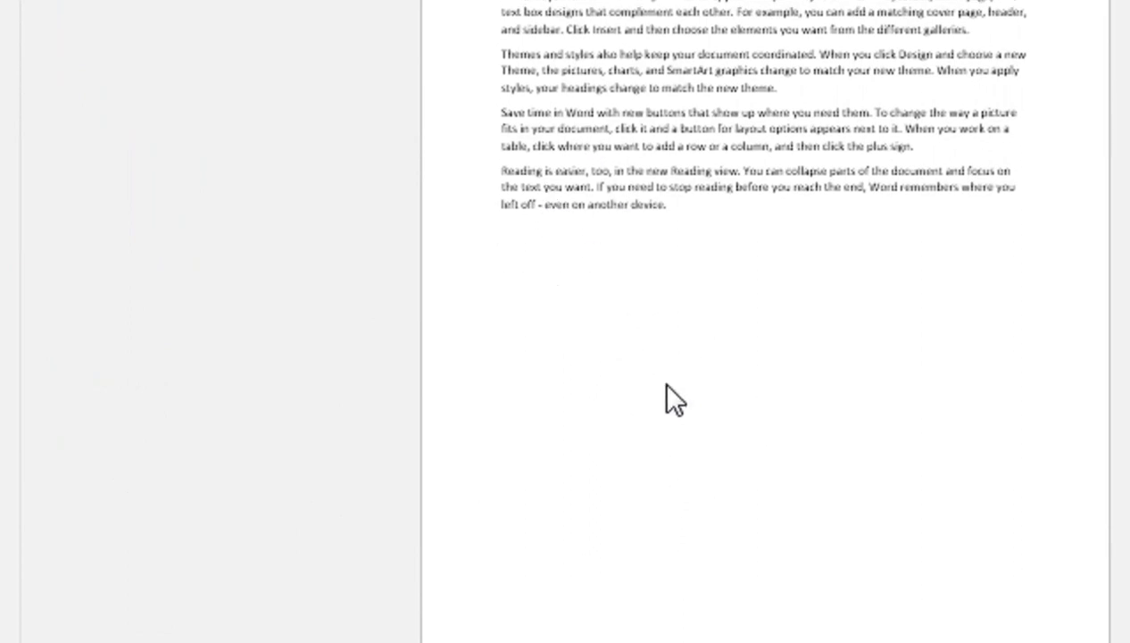
scroll(565, 152, up, 4)
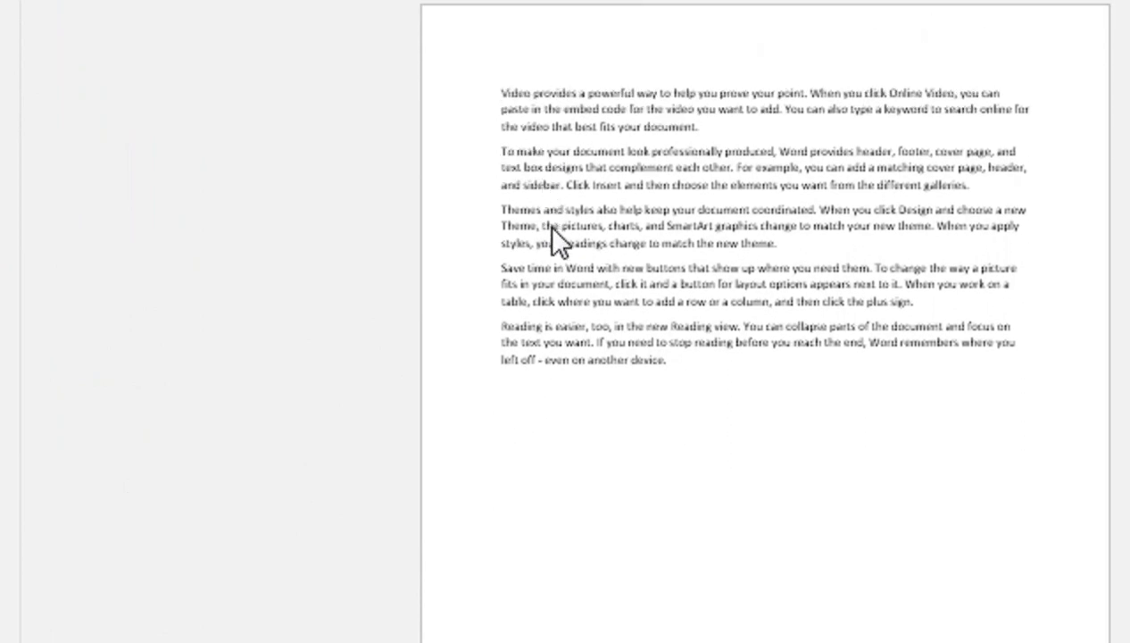
scroll(575, 435, down, 3)
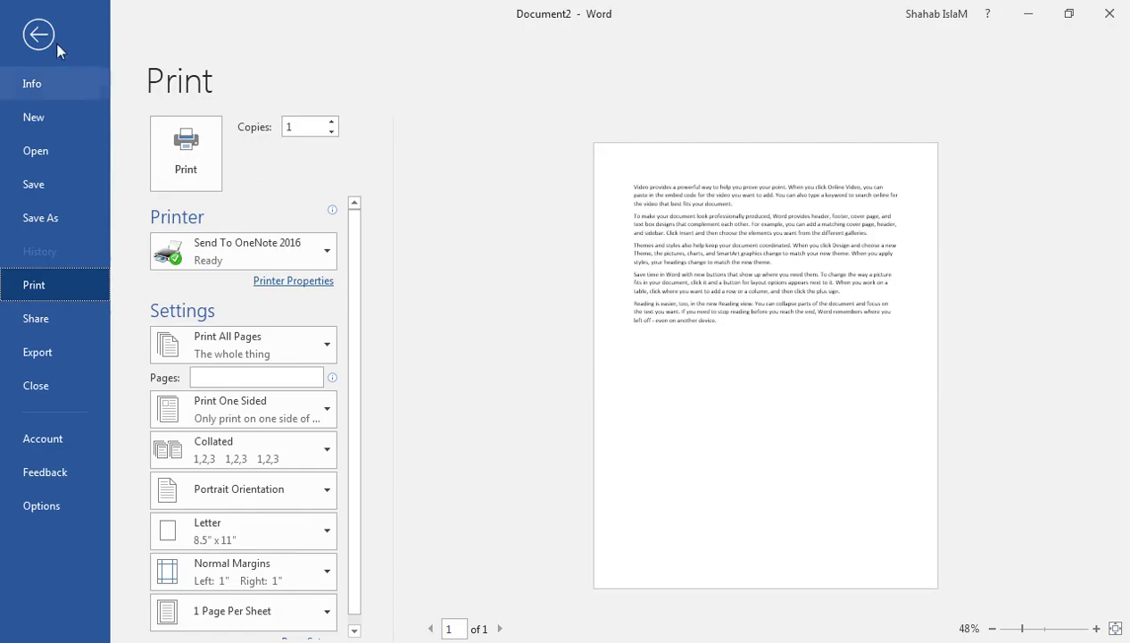
- Return to the document and switch the view to One Page
click(35, 36)
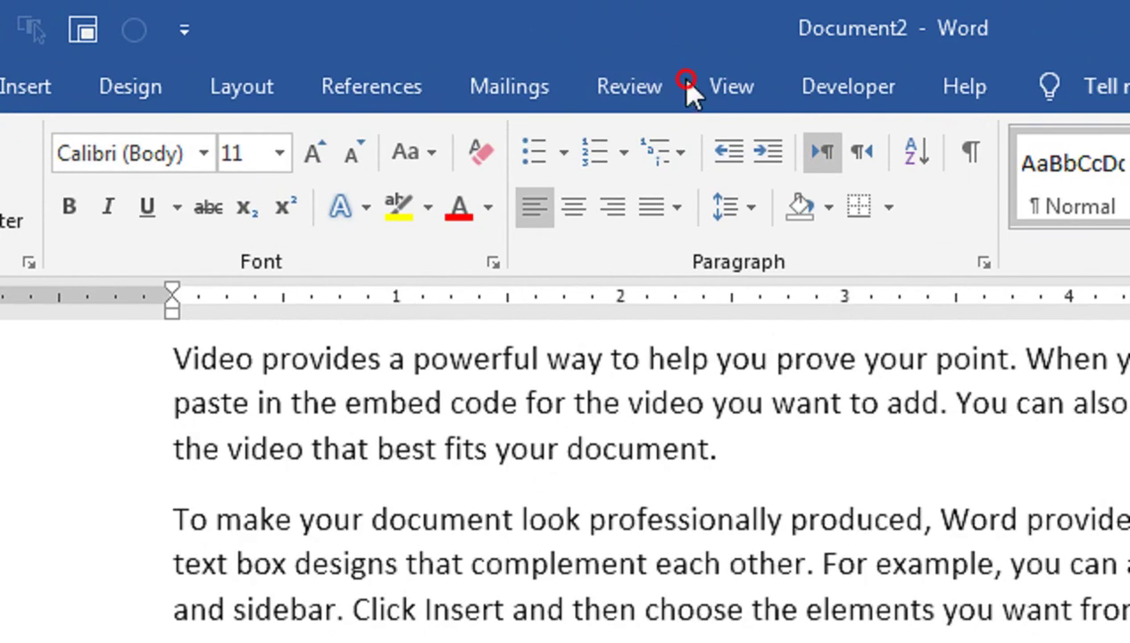
click(727, 89)
click(817, 143)
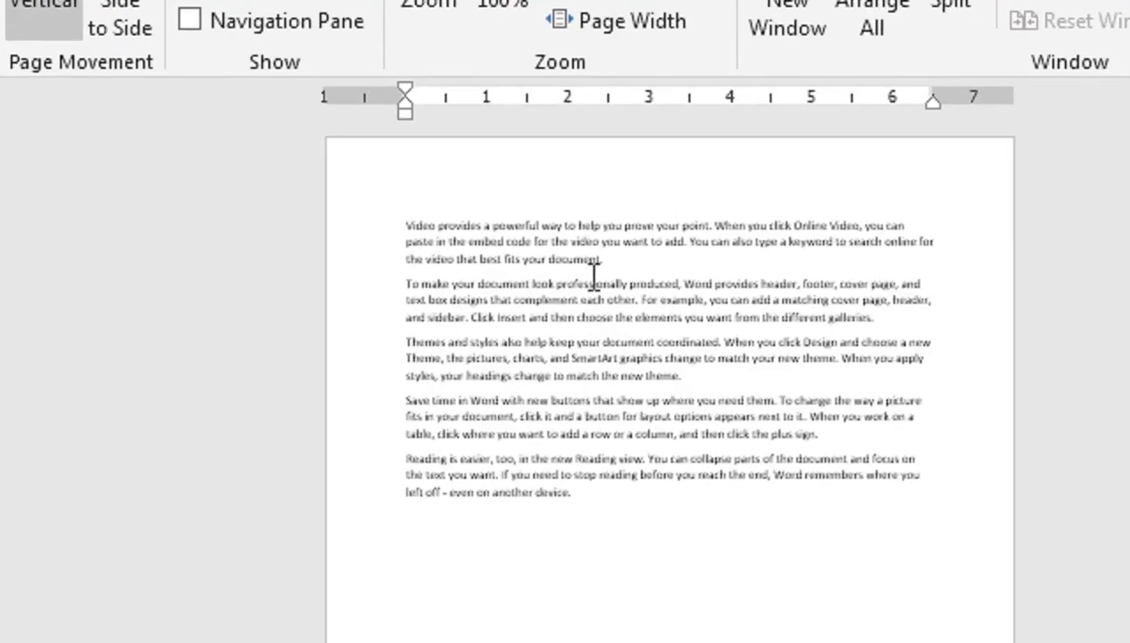
- Add blank lines after the first two paragraphs, undo them, and select all text
click(636, 348)
key(Return)
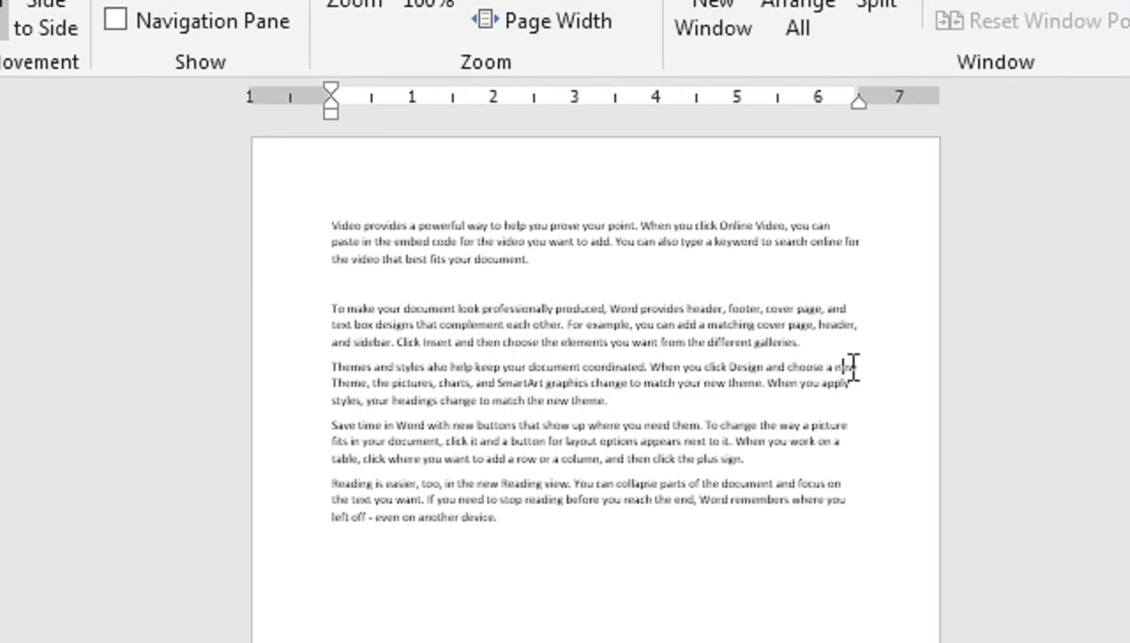
click(820, 350)
key(Return)
key(ctrl+z)
key(ctrl+z)
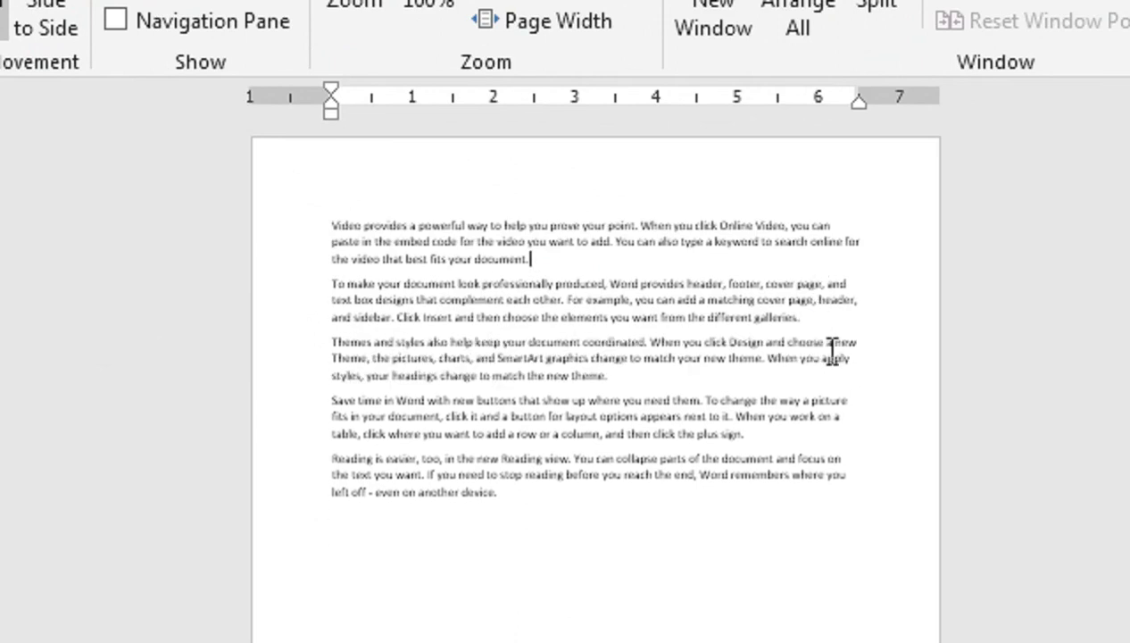
key(ctrl+a)
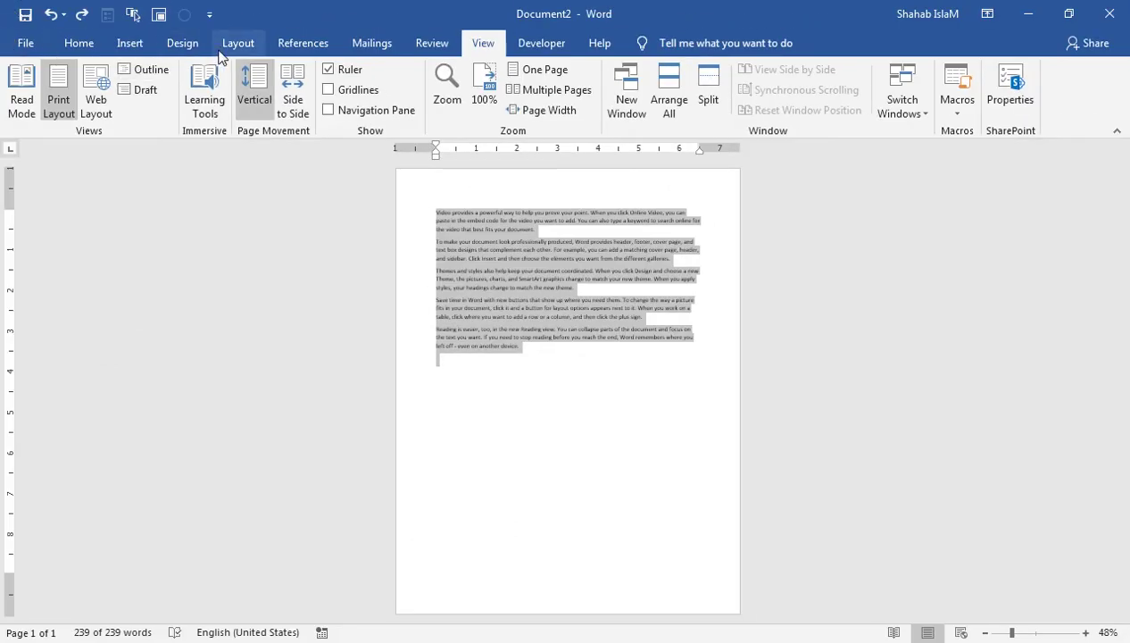
click(222, 53)
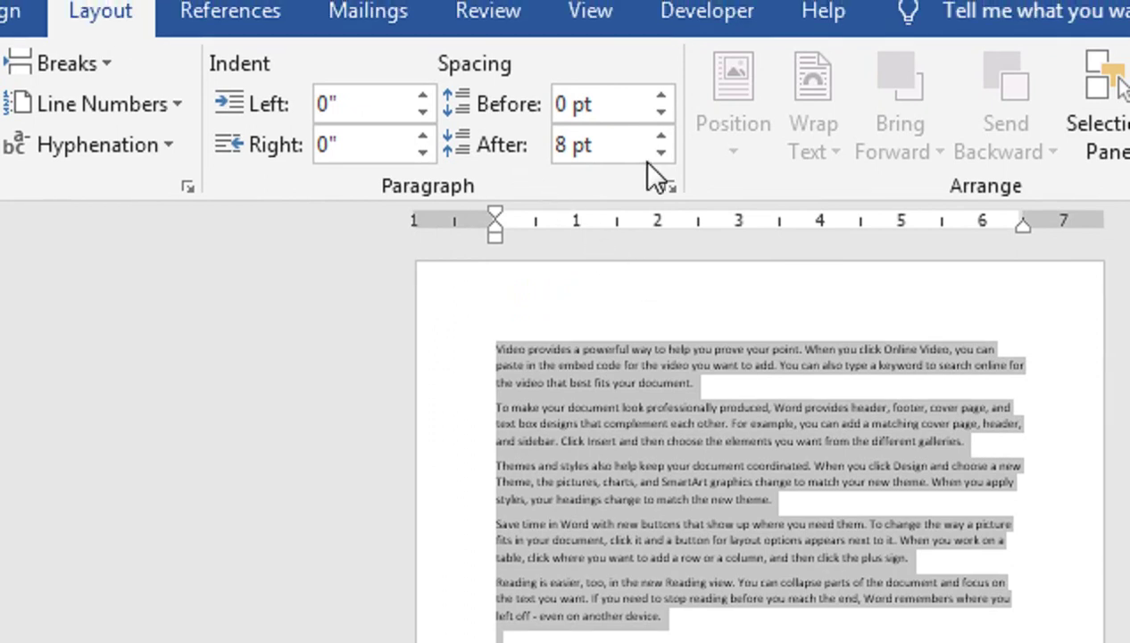
- Raise Spacing After to 54 pt for all paragraphs, then zoom to about 71%
click(668, 161)
click(668, 160)
click(667, 160)
click(668, 161)
click(497, 373)
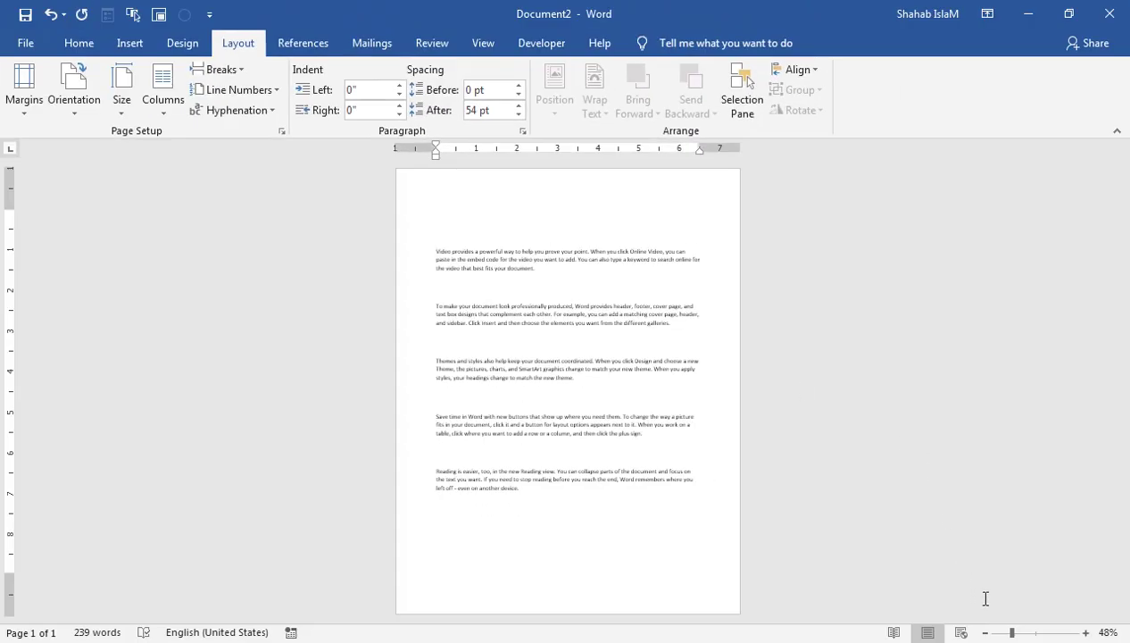
drag(1013, 632, 1022, 632)
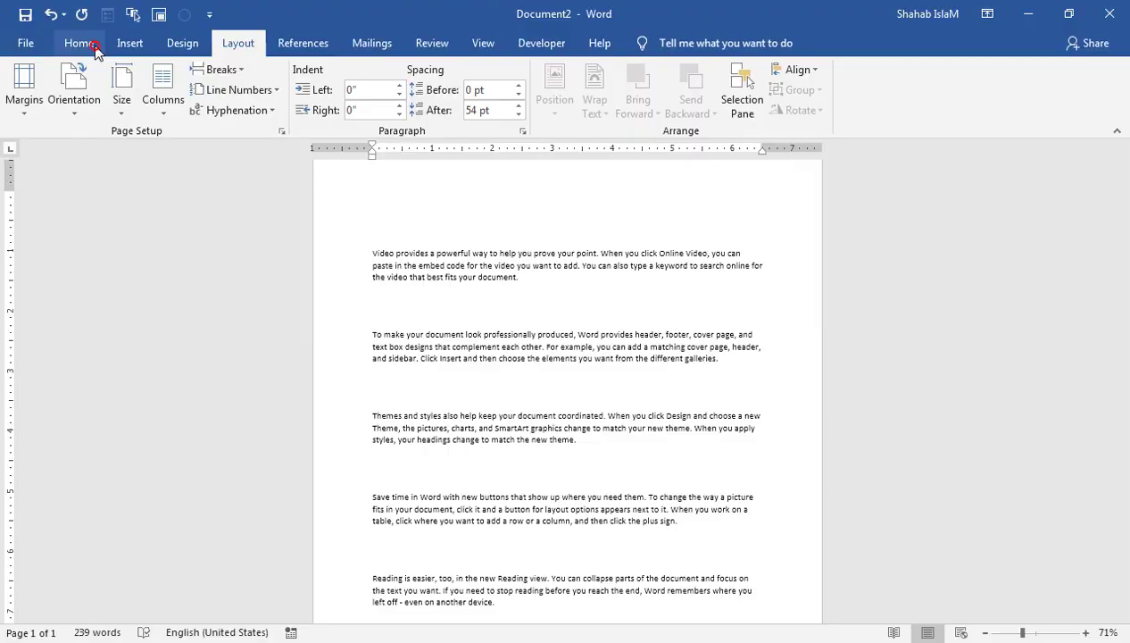
- Select all the text and grow the font size to 12 pt
click(77, 43)
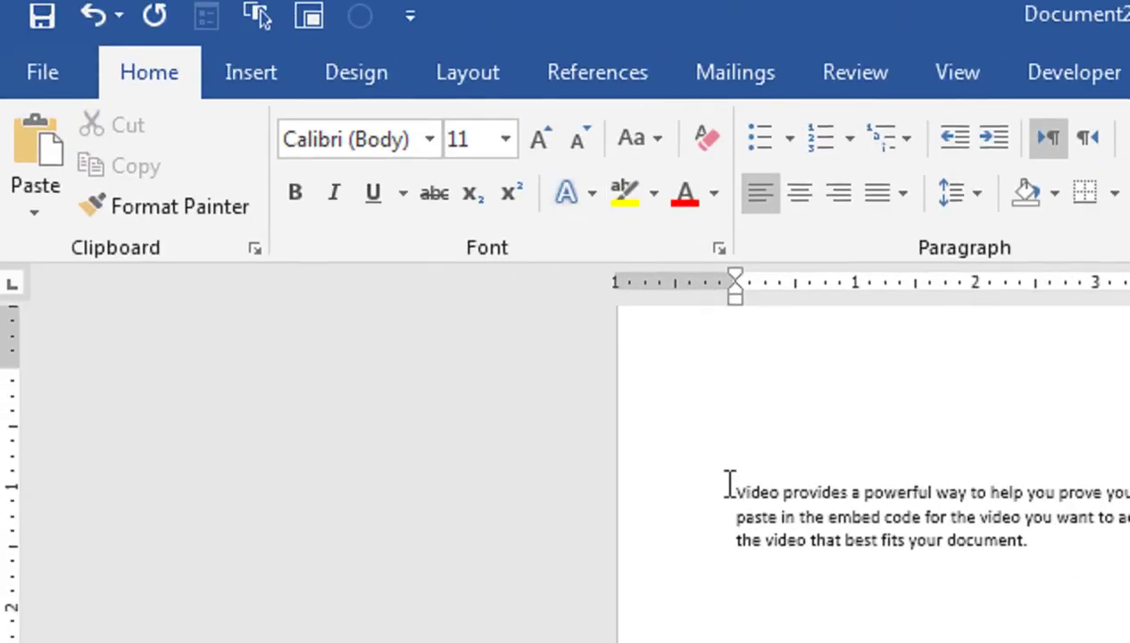
key(ctrl+a)
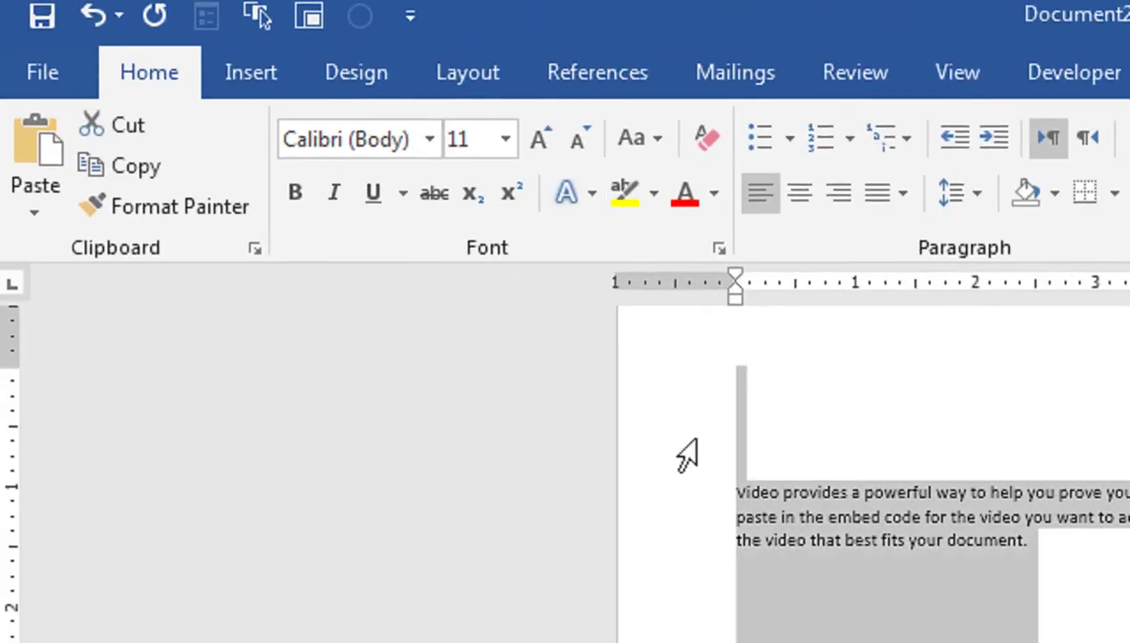
click(540, 141)
- Type 'ms office' on the top line, correct it to MS, then cut it, leaving blank lines
click(741, 394)
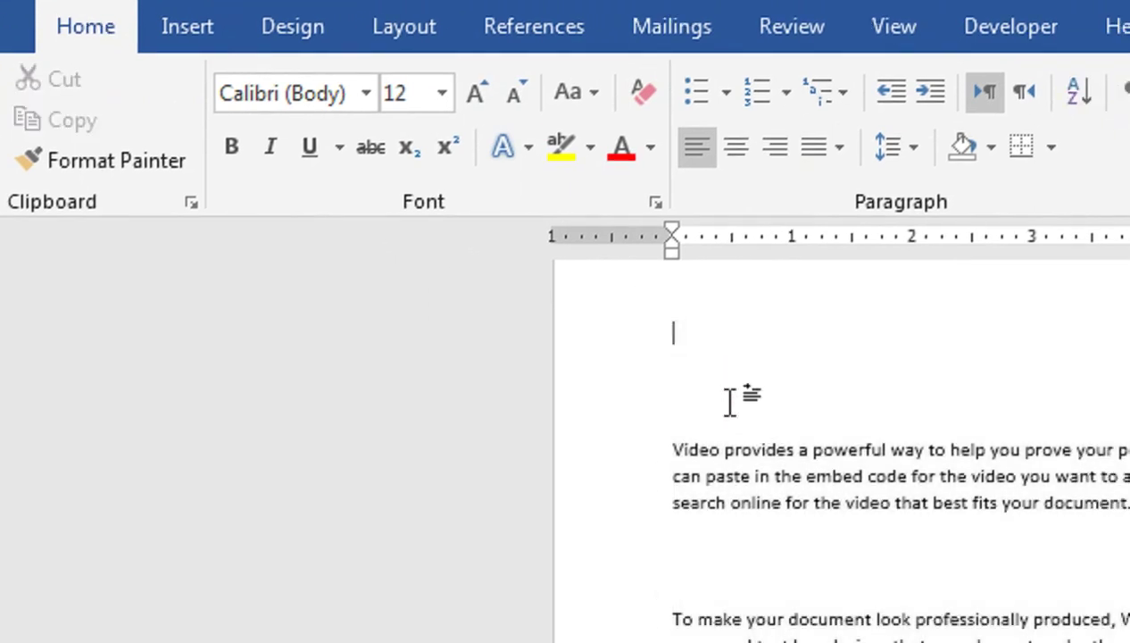
text(p)
text(ms office)
right_click(692, 332)
click(486, 368)
drag(673, 326, 718, 395)
click(726, 334)
drag(676, 333, 737, 327)
key(ctrl+c)
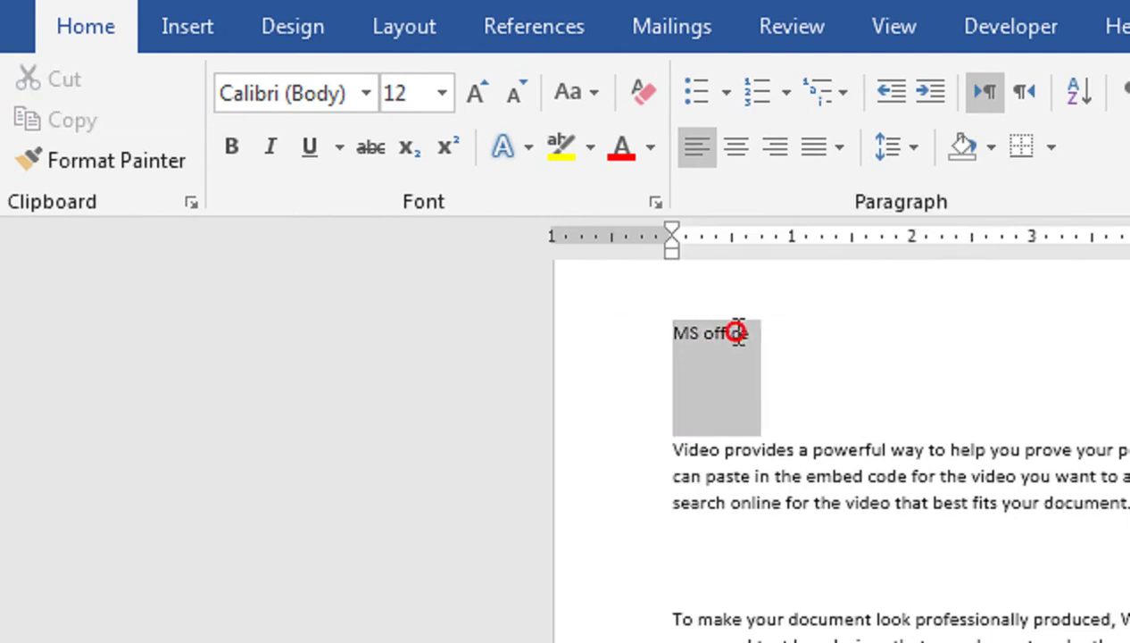
key(Delete)
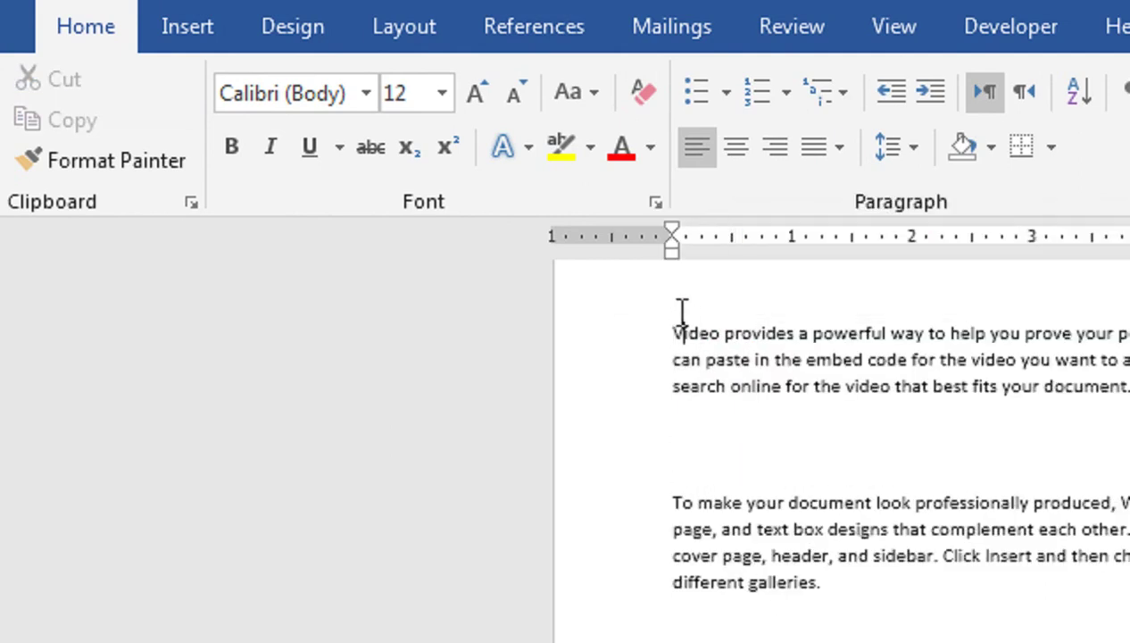
key(Return)
key(Return)
key(Return)
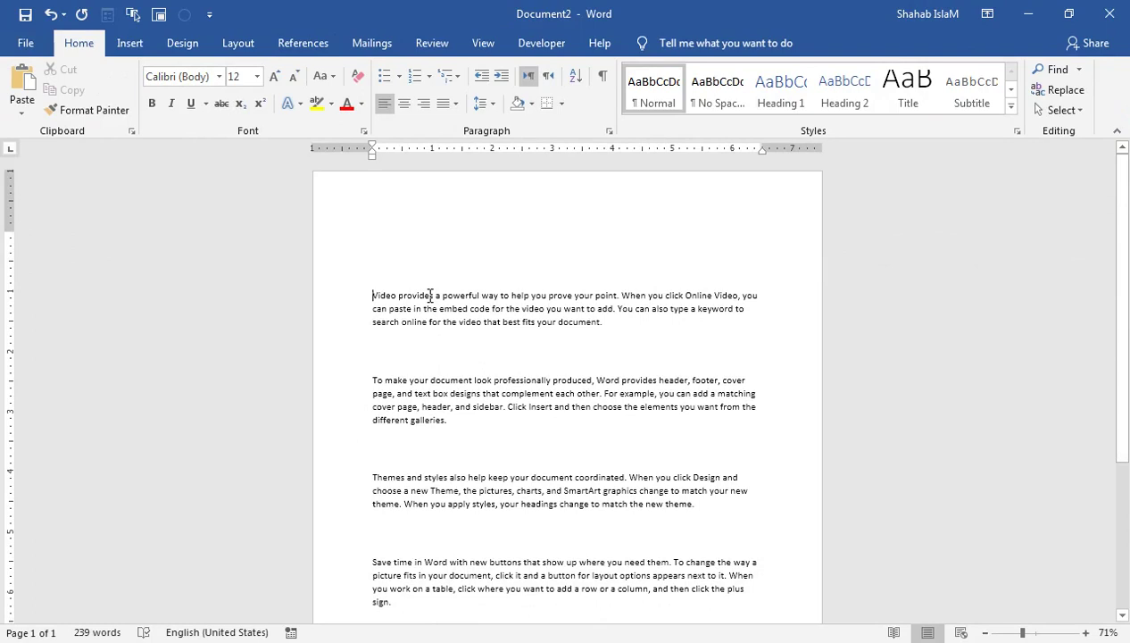
- Paste the MS office line back onto the top of the page
key(ctrl+v)
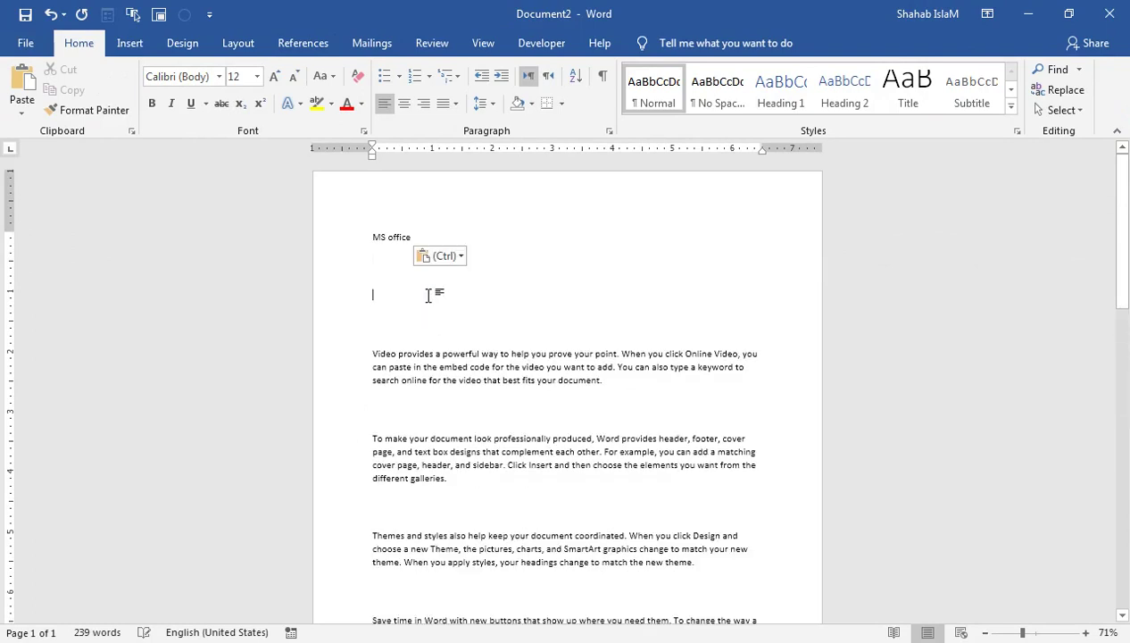
key(BackSpace)
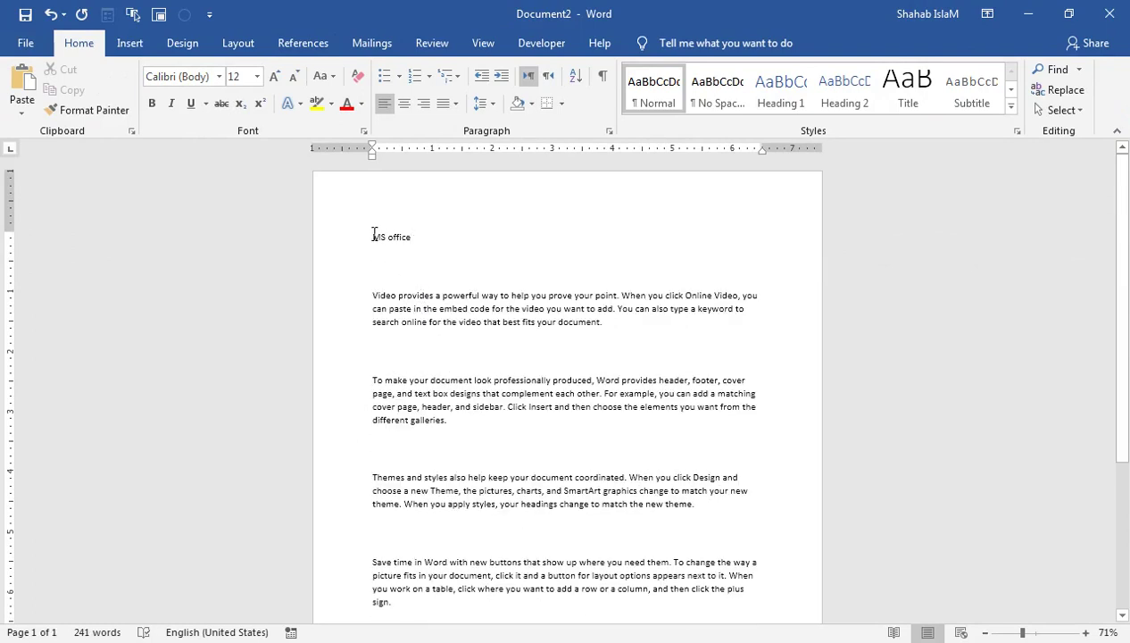
drag(373, 235, 604, 327)
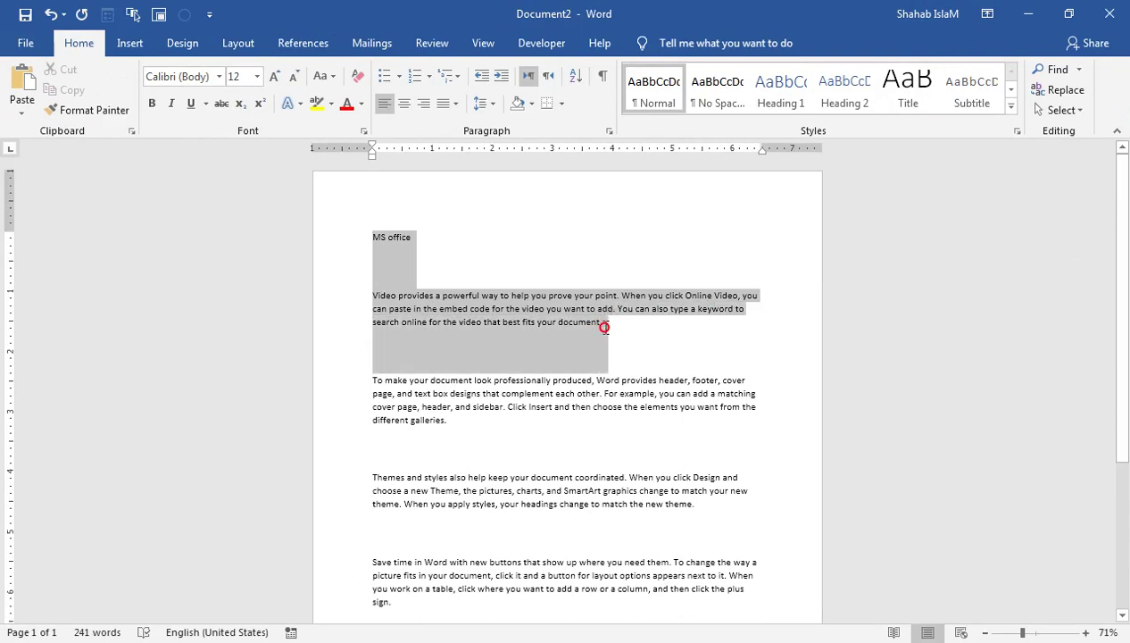
click(604, 326)
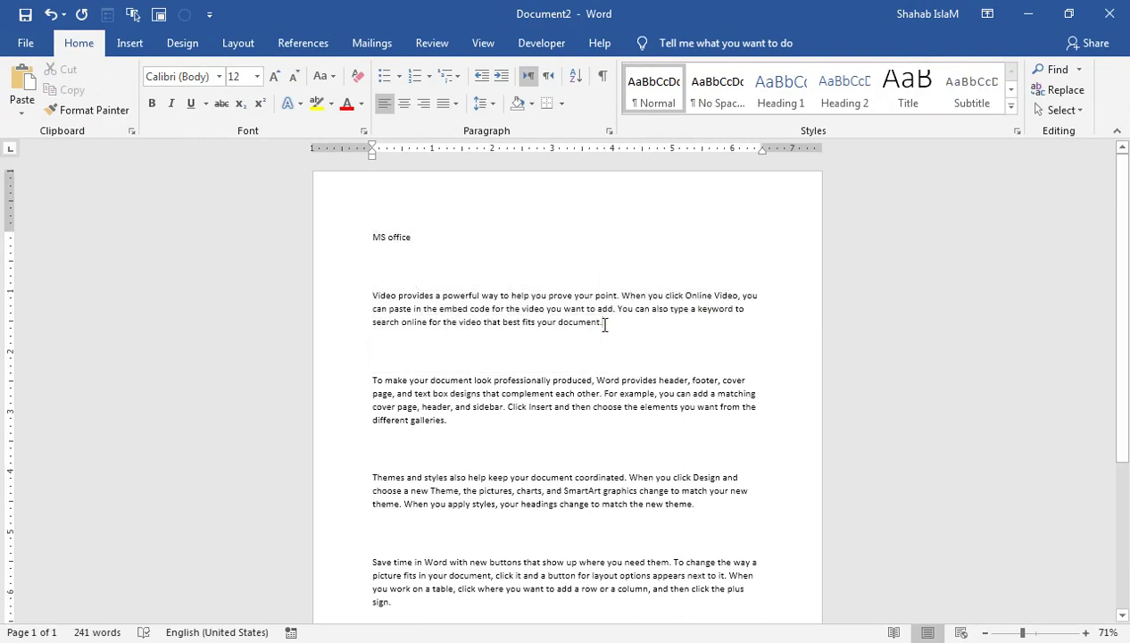
- Apply No Spacing to MS office through the Video paragraph, then add blank lines after it
key(ctrl+End)
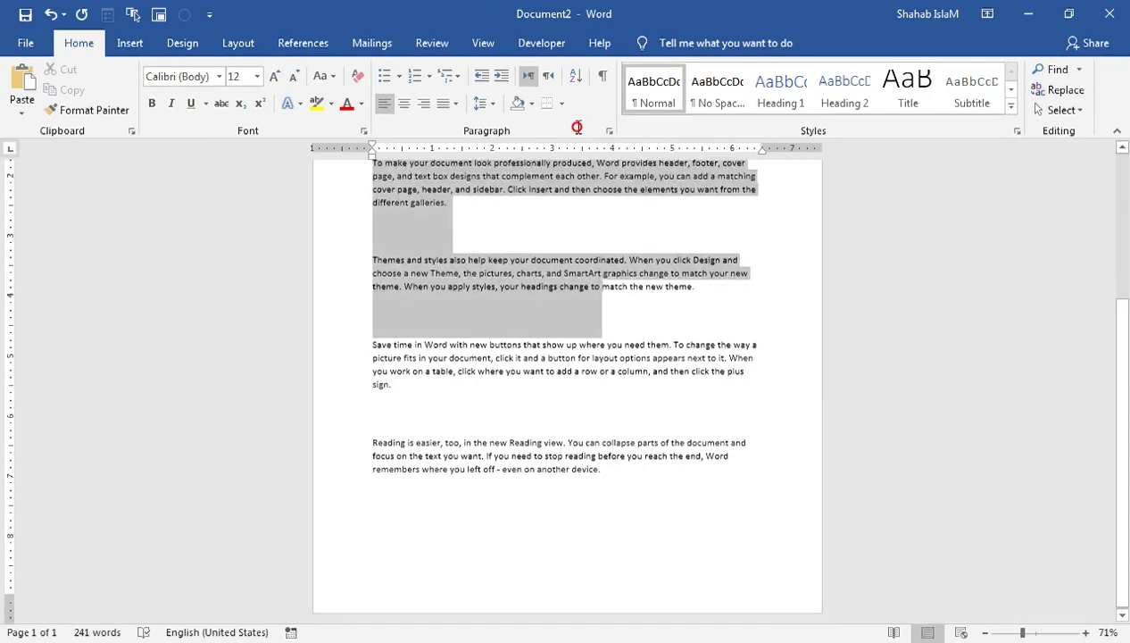
drag(602, 322, 574, 116)
click(612, 324)
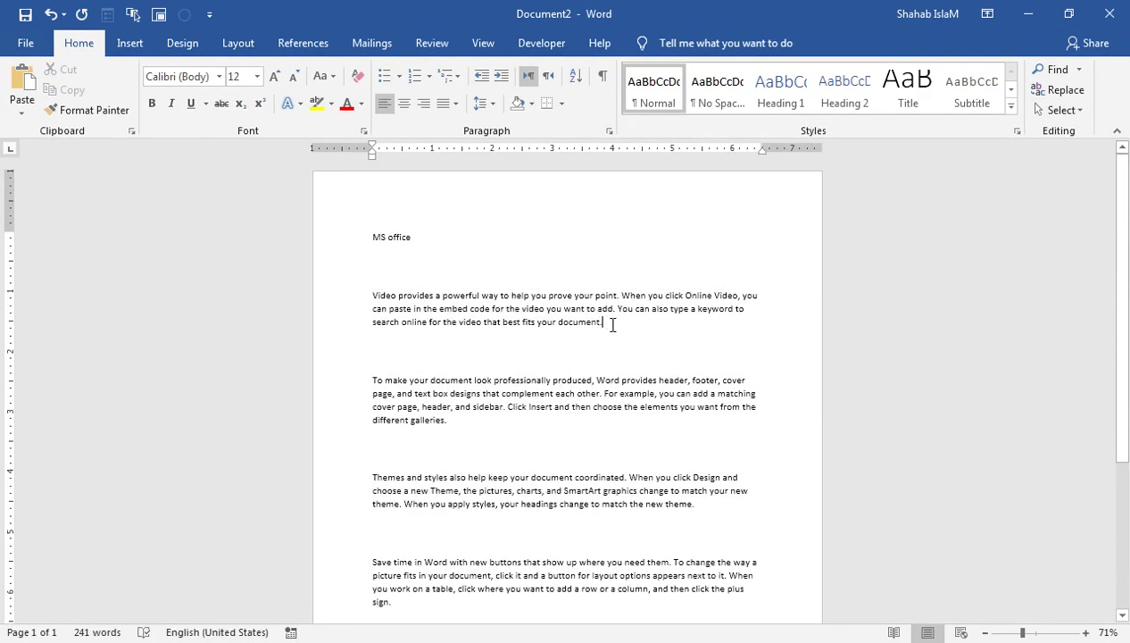
key(shift+Home)
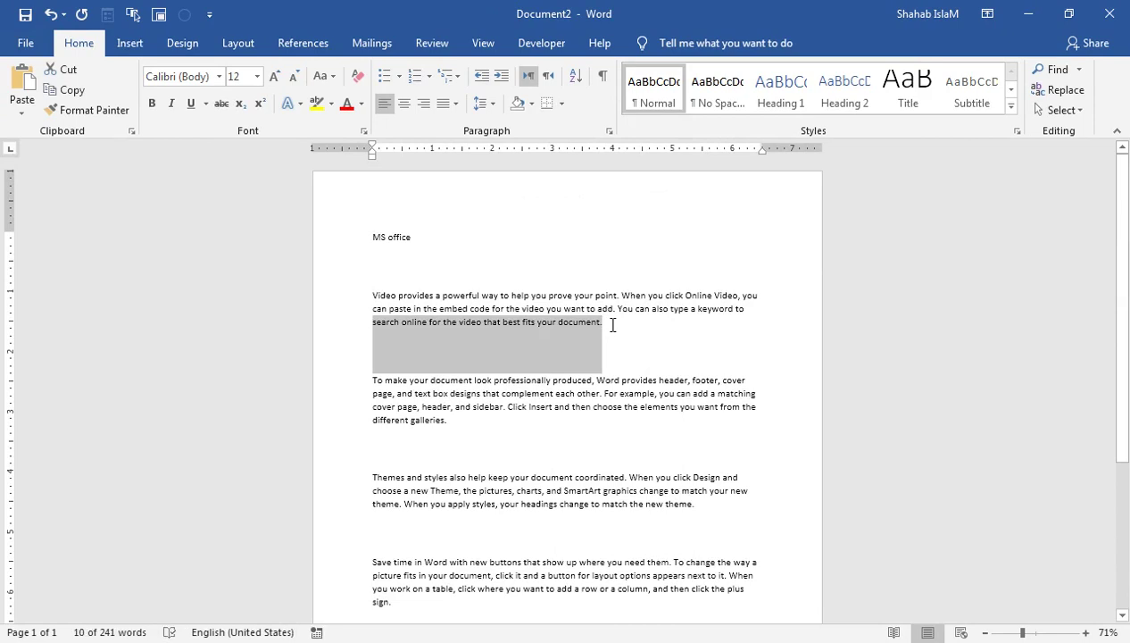
key(shift+Up)
key(shift+Up)
key(ctrl+shift+Home)
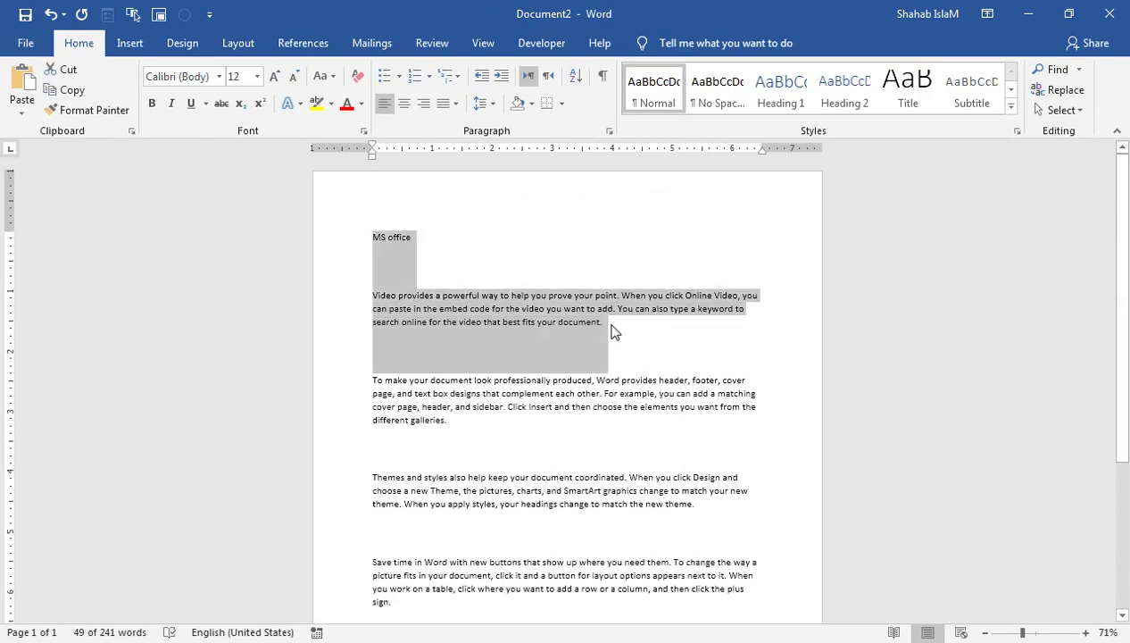
click(722, 104)
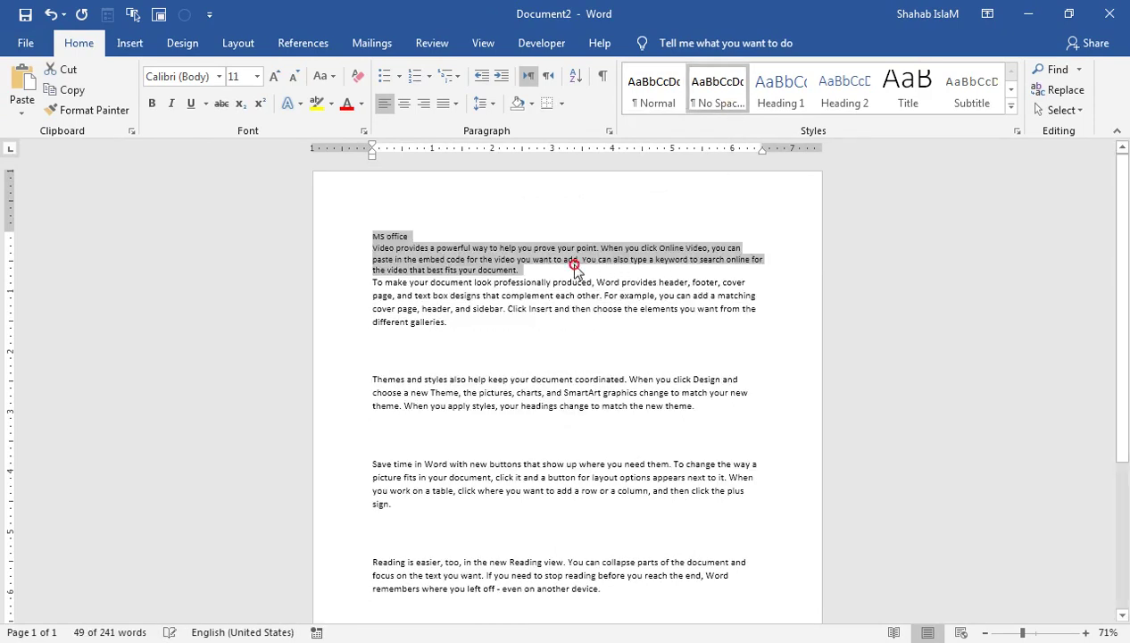
click(549, 271)
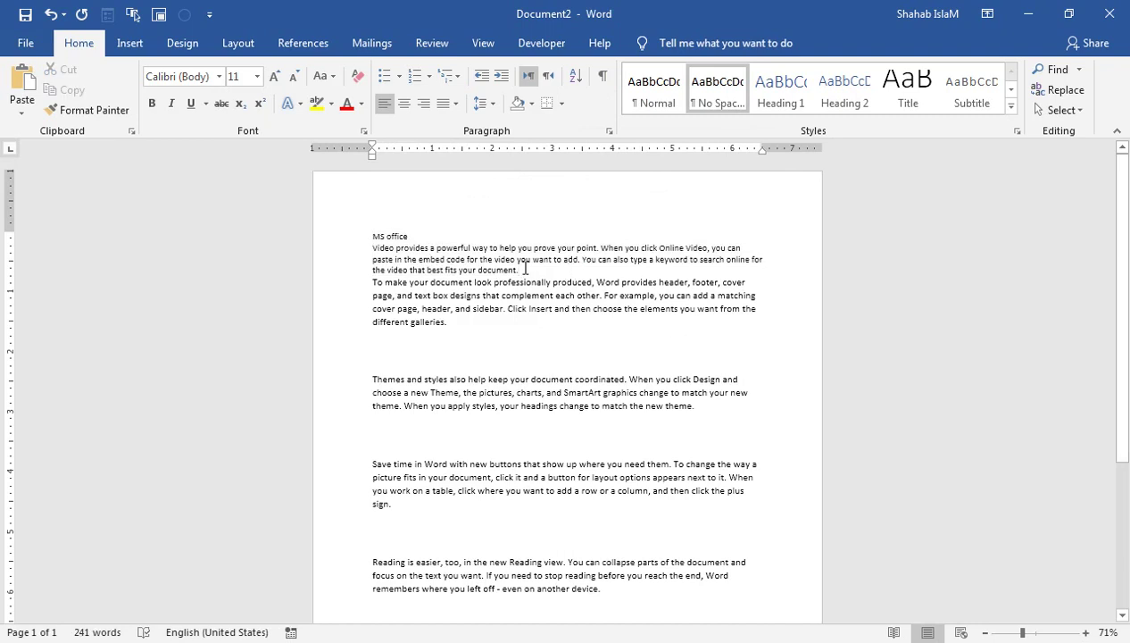
key(Return)
key(Return)
key(Return)
key(Return)
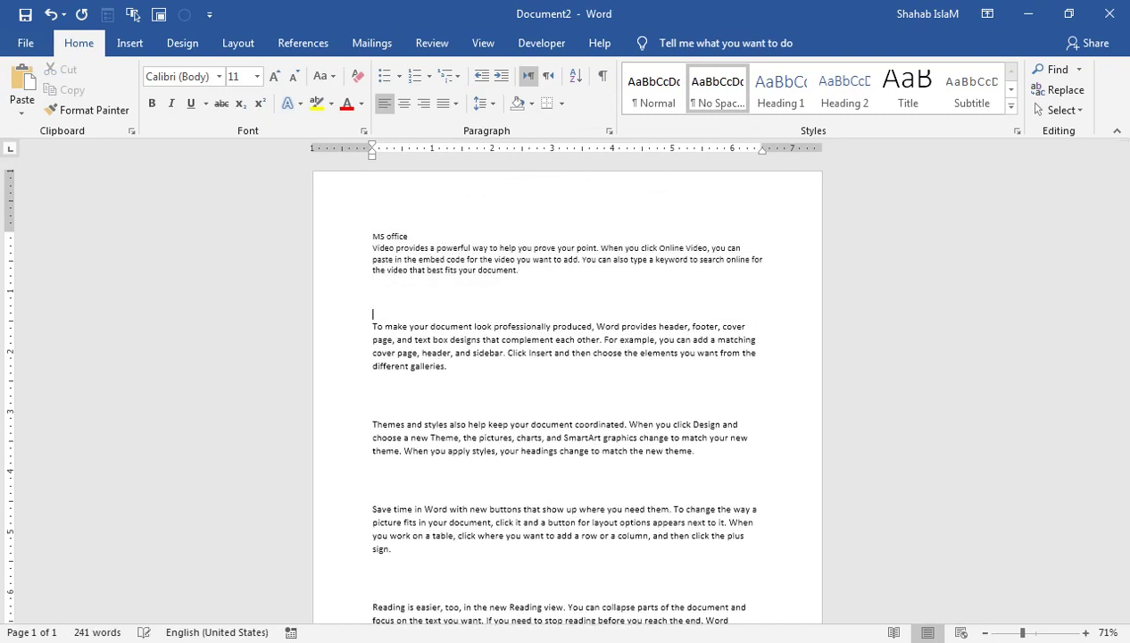
- Resize the MS office title to 20 pt and add an empty line below it
drag(415, 233, 308, 229)
double_click(273, 76)
double_click(273, 76)
double_click(272, 76)
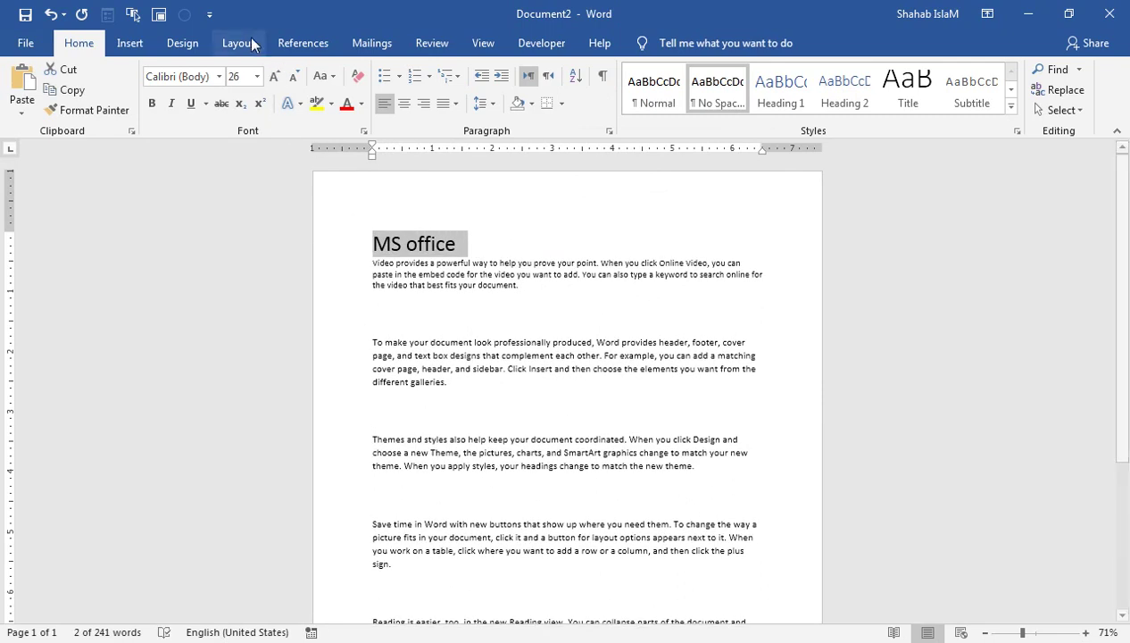
click(293, 78)
click(467, 241)
key(Return)
click(455, 244)
click(326, 239)
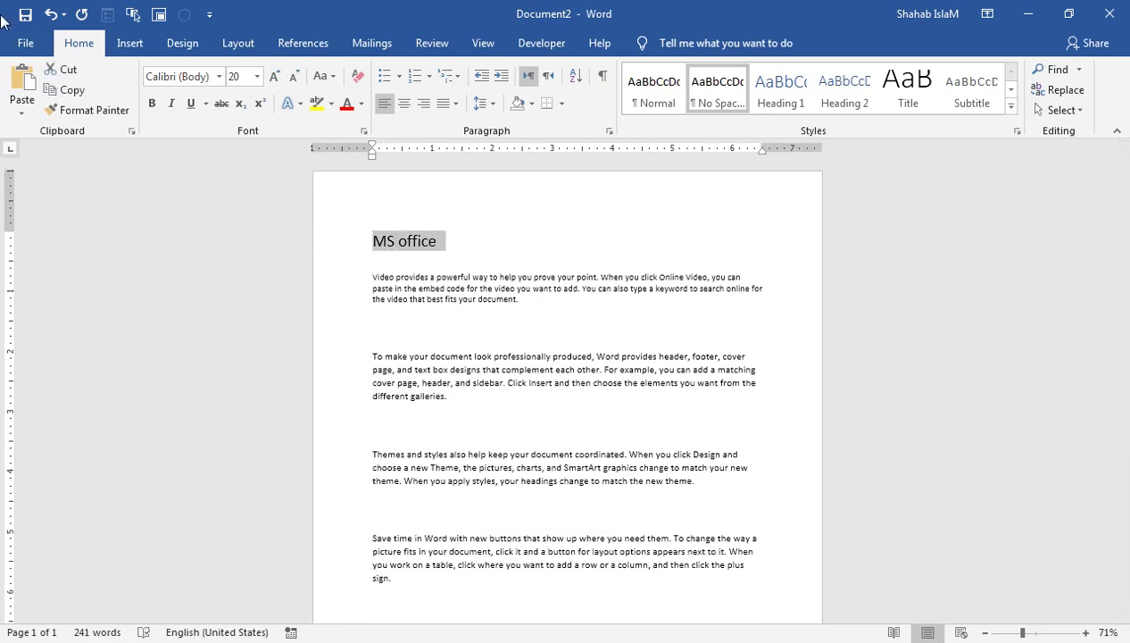
- Make the MS office title bold, underlined, black Arial Black
click(152, 103)
click(219, 76)
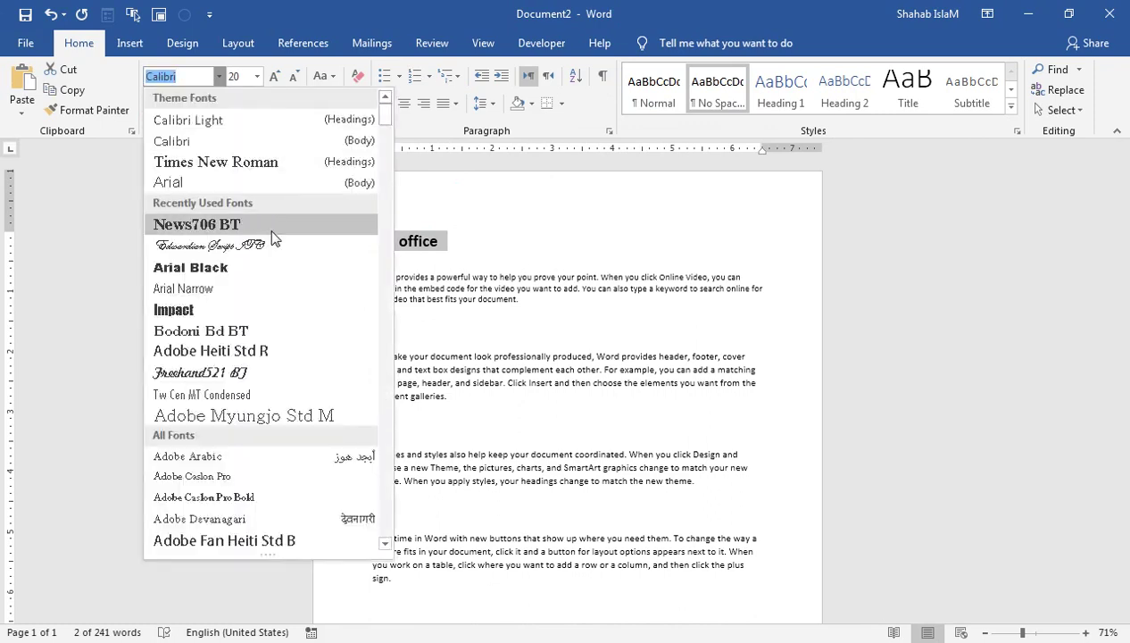
click(306, 268)
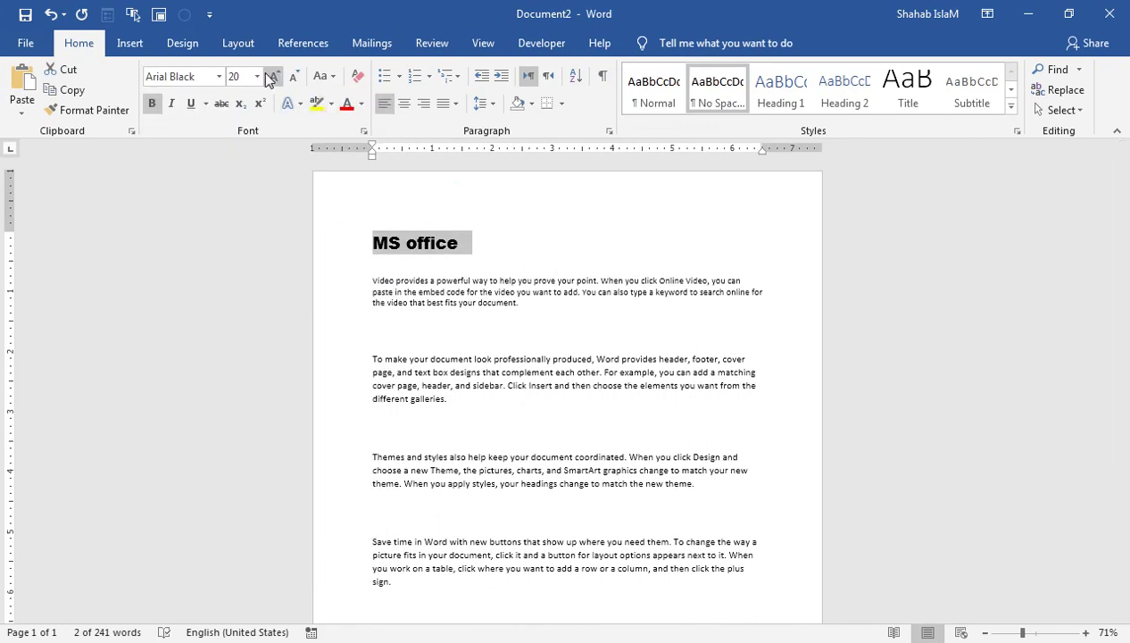
click(190, 104)
click(347, 111)
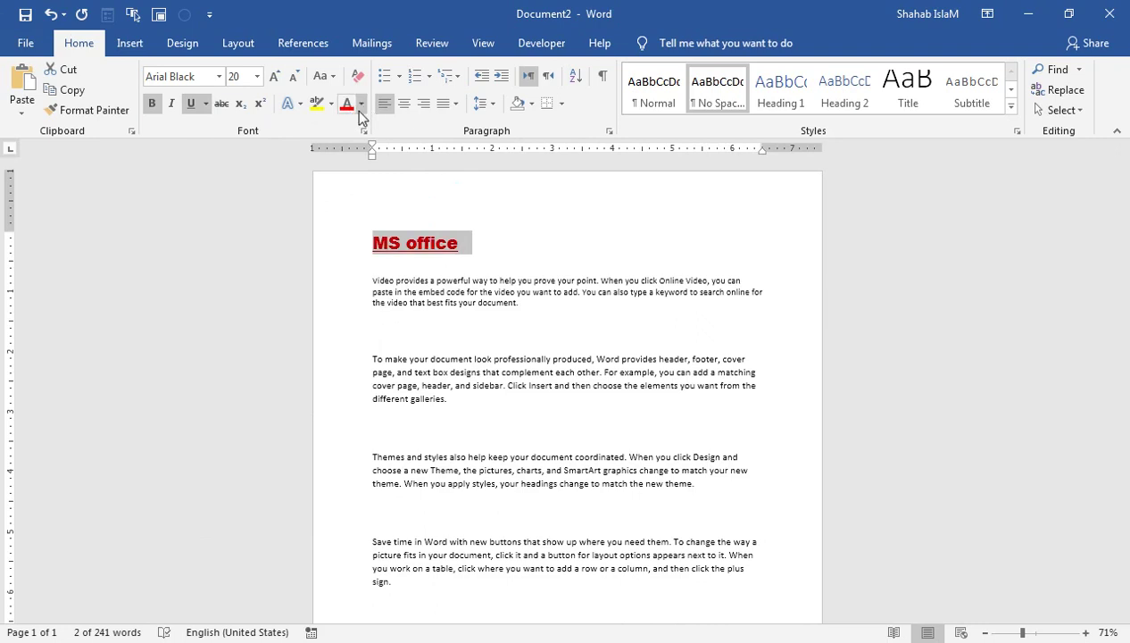
click(362, 104)
click(361, 164)
click(496, 242)
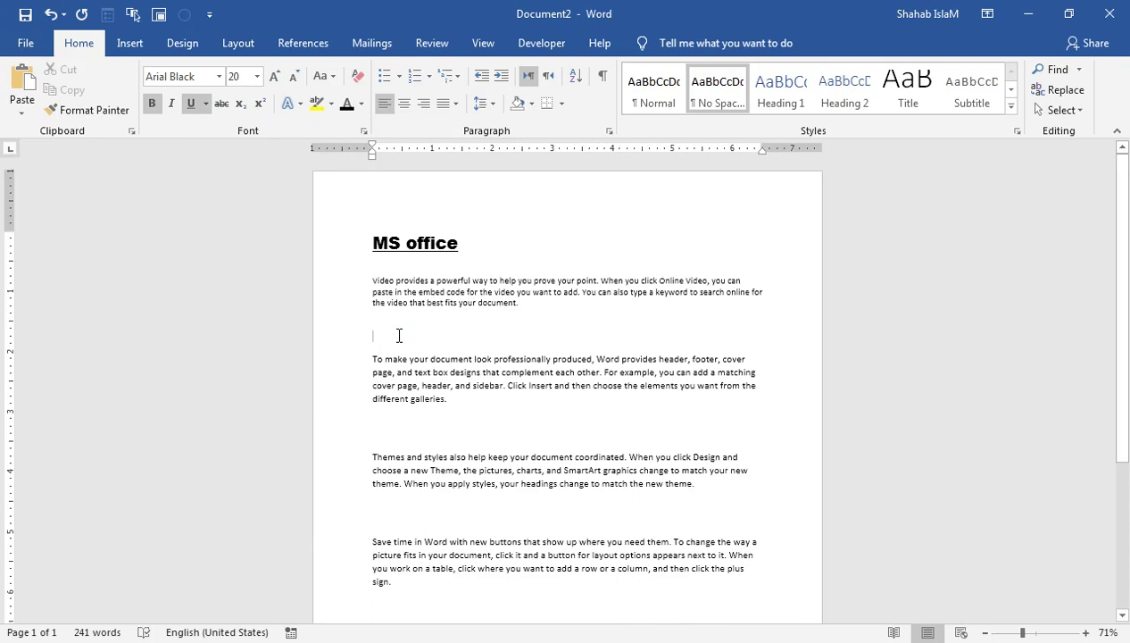
text(Ms)
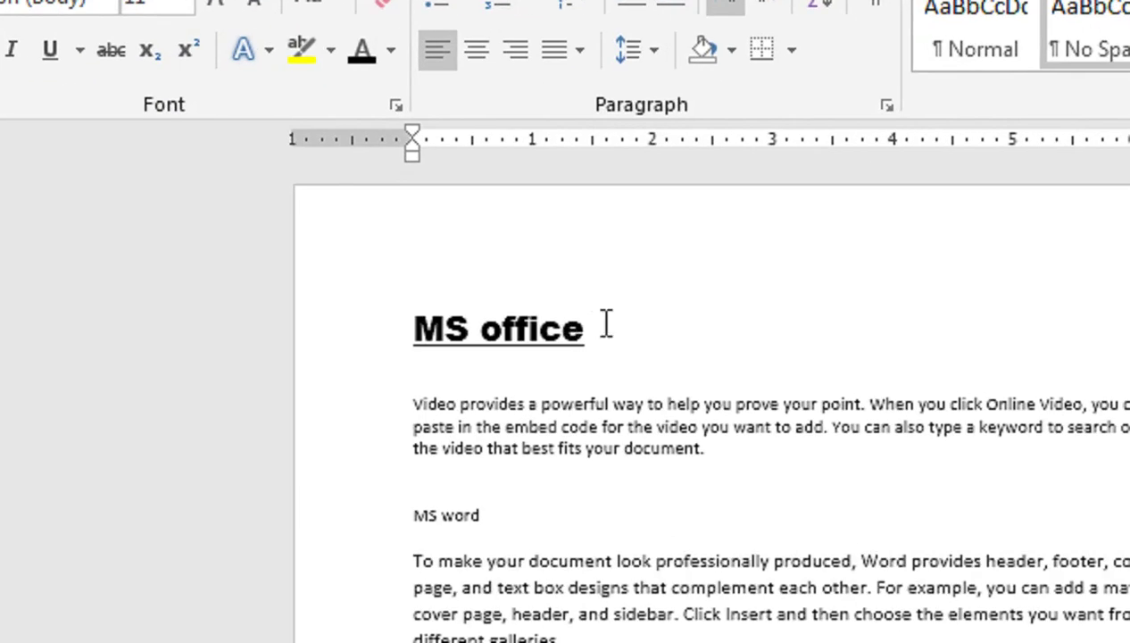
- Copy the MS office heading format onto the MS word line with Format Painter
drag(467, 243, 373, 243)
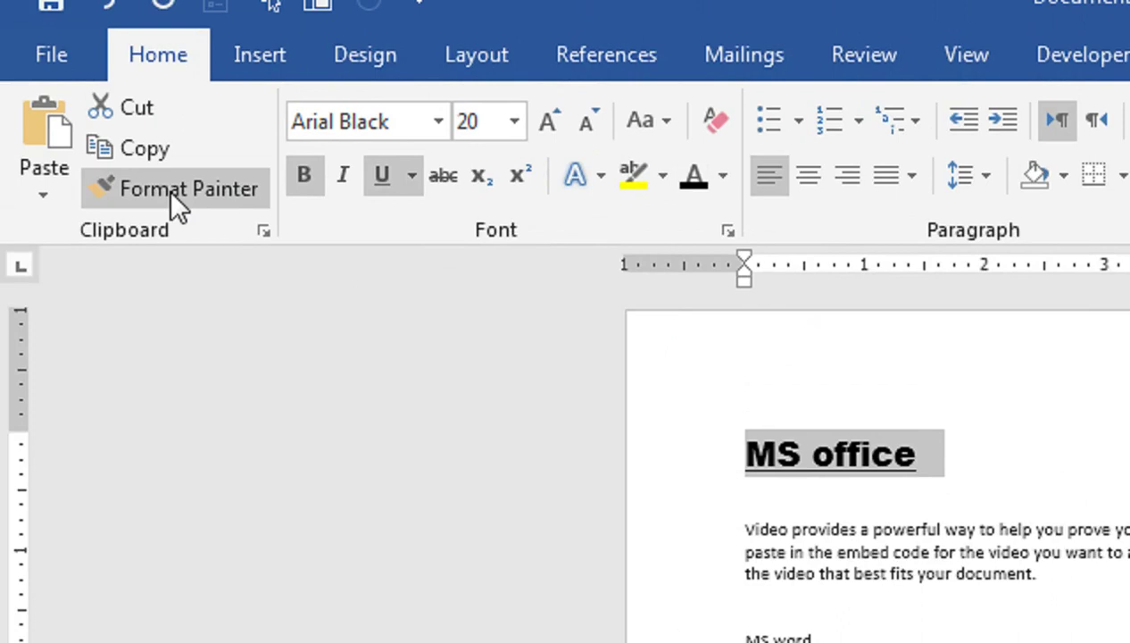
click(172, 195)
drag(412, 337, 366, 345)
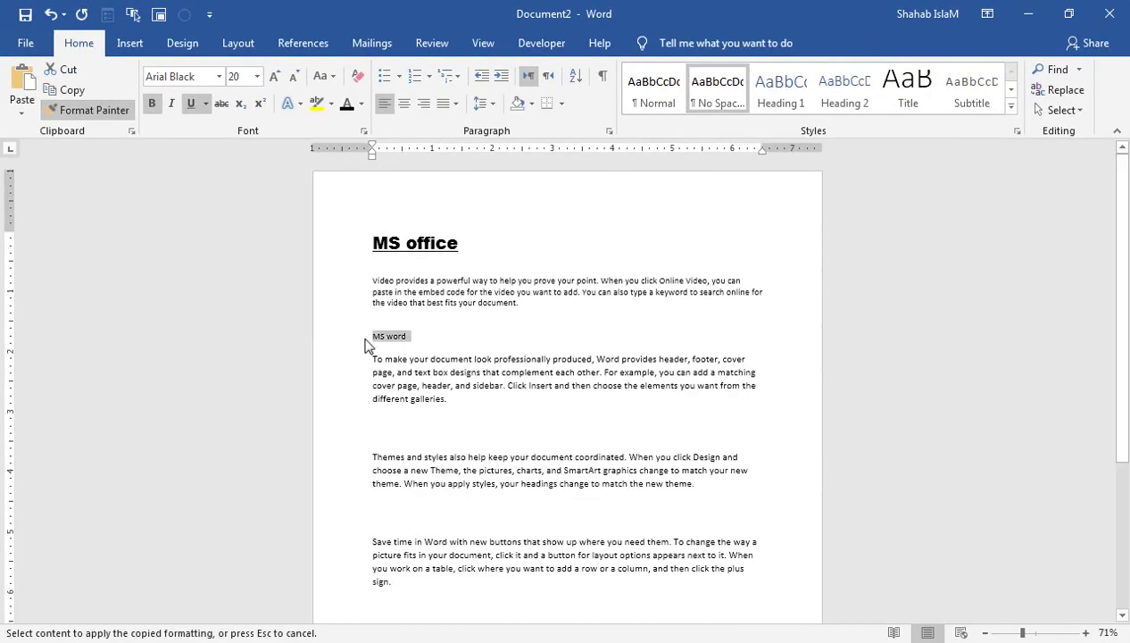
click(656, 320)
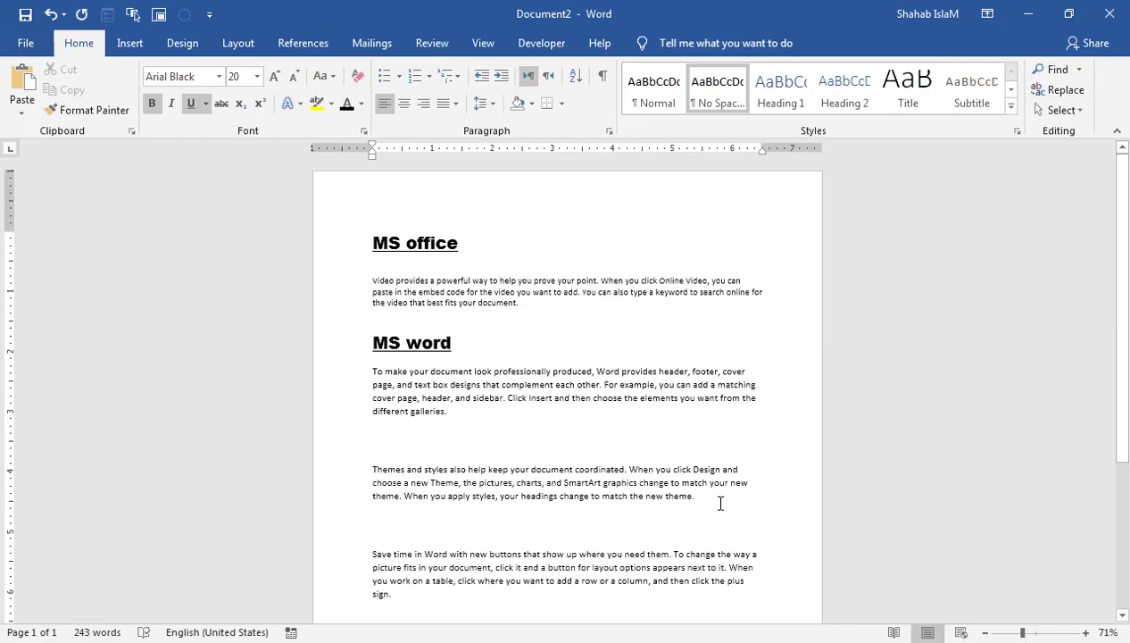
key(ctrl+a)
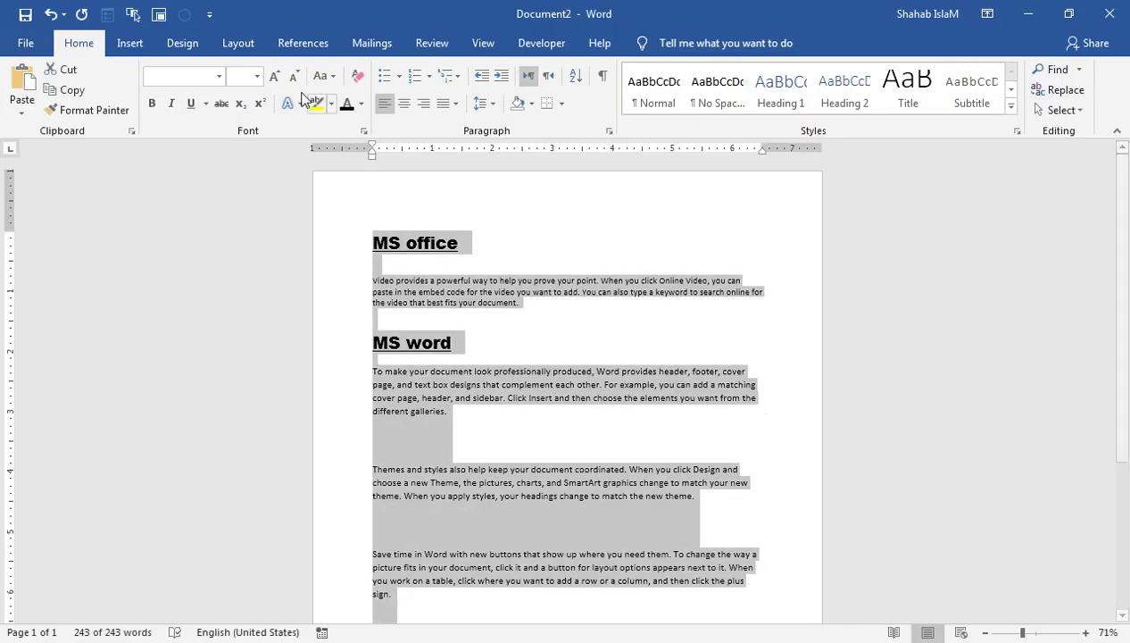
click(455, 104)
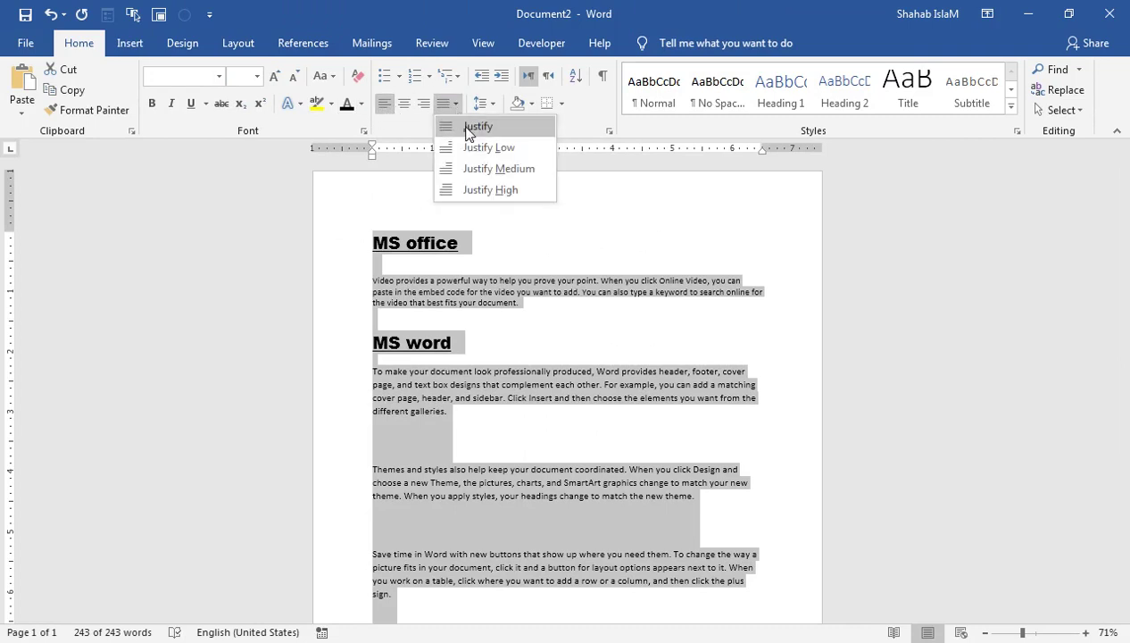
- Apply Justify alignment to the whole document, then deselect and scroll down
click(473, 126)
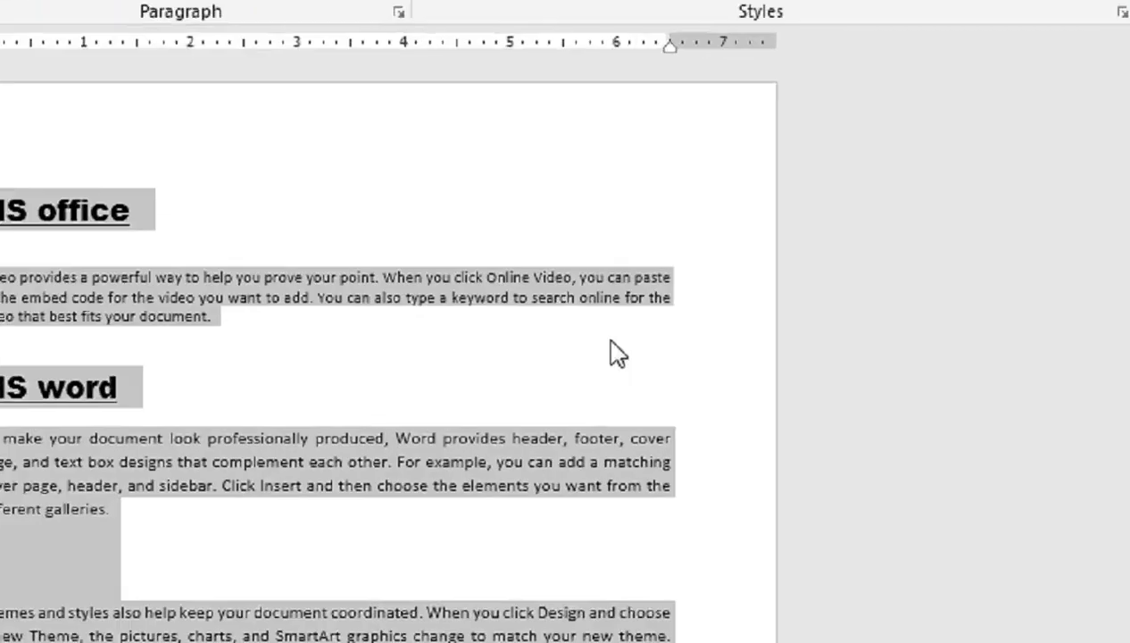
click(734, 357)
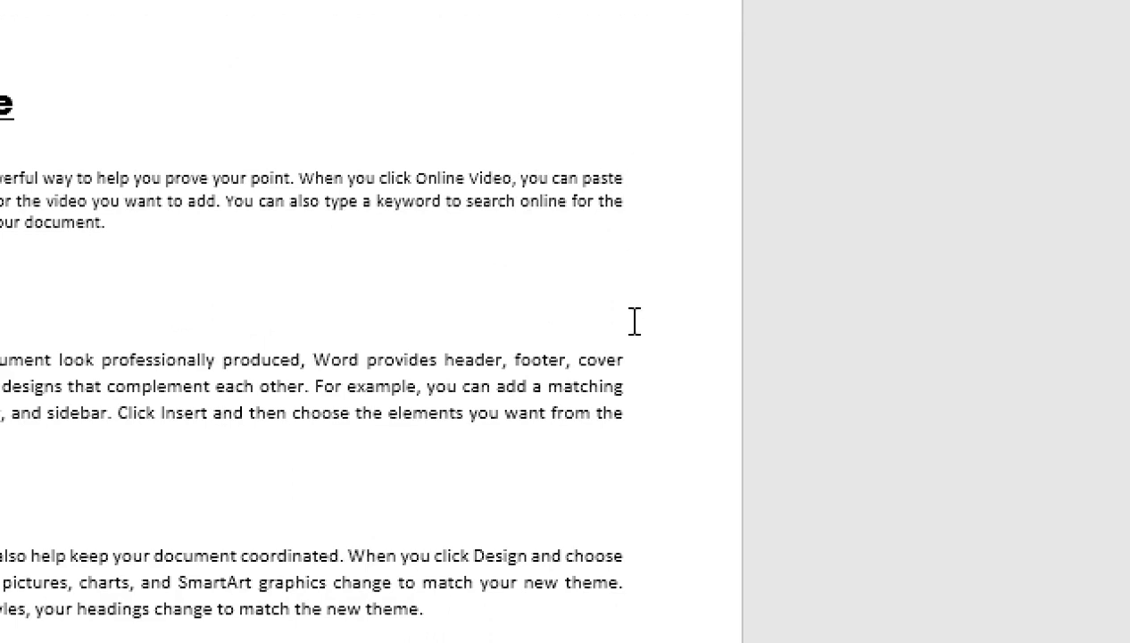
scroll(616, 517, down, 4)
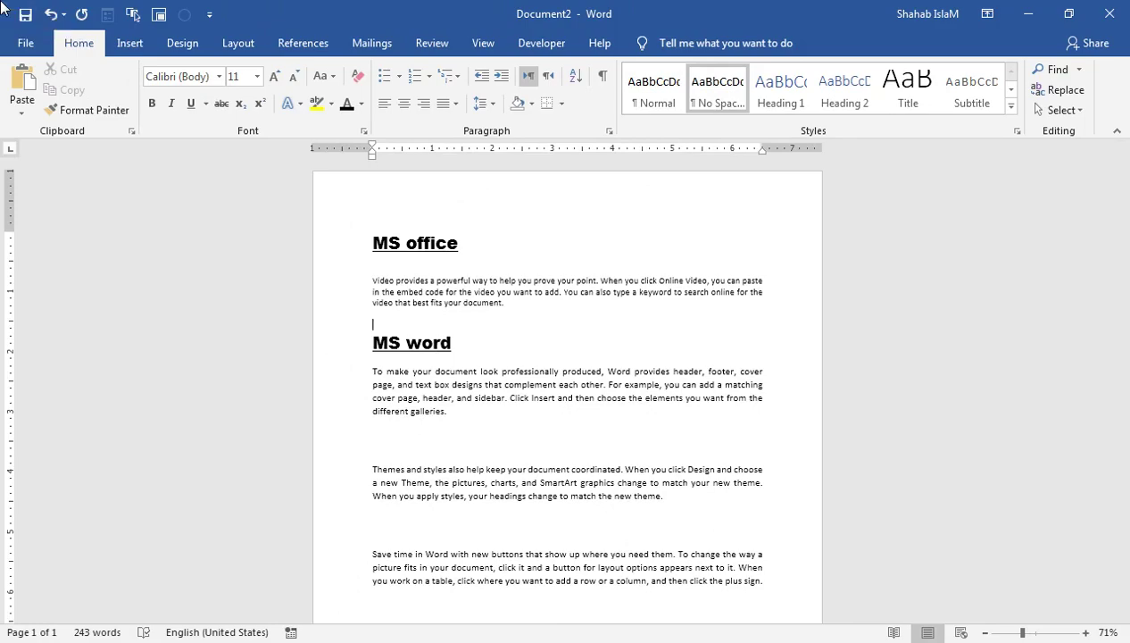
click(29, 47)
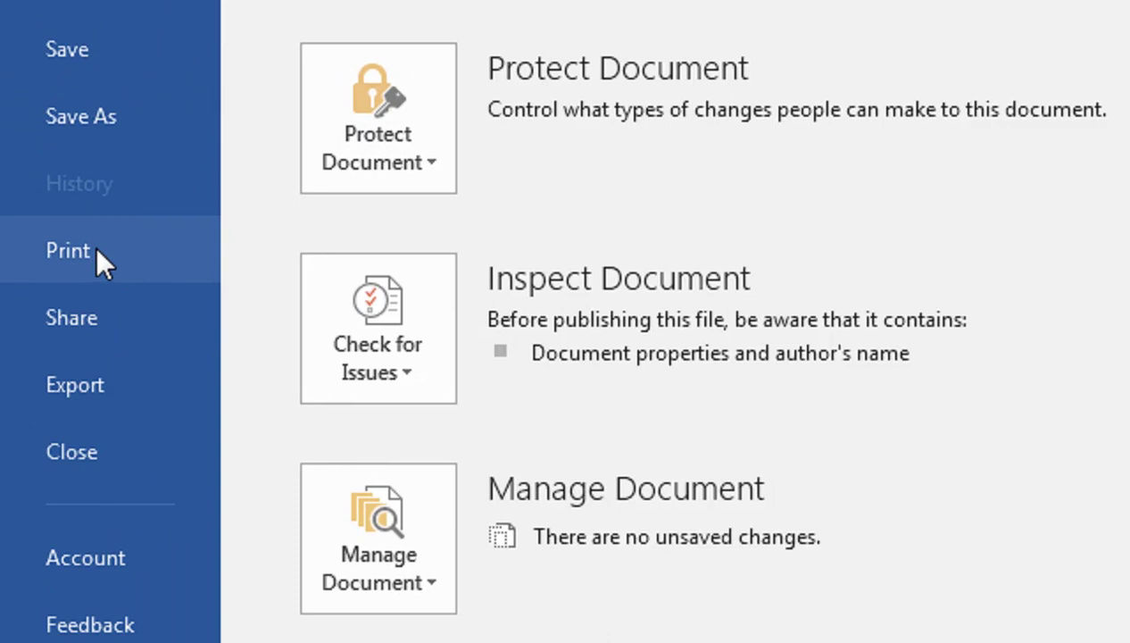
- Display the print preview and scroll through it
click(96, 252)
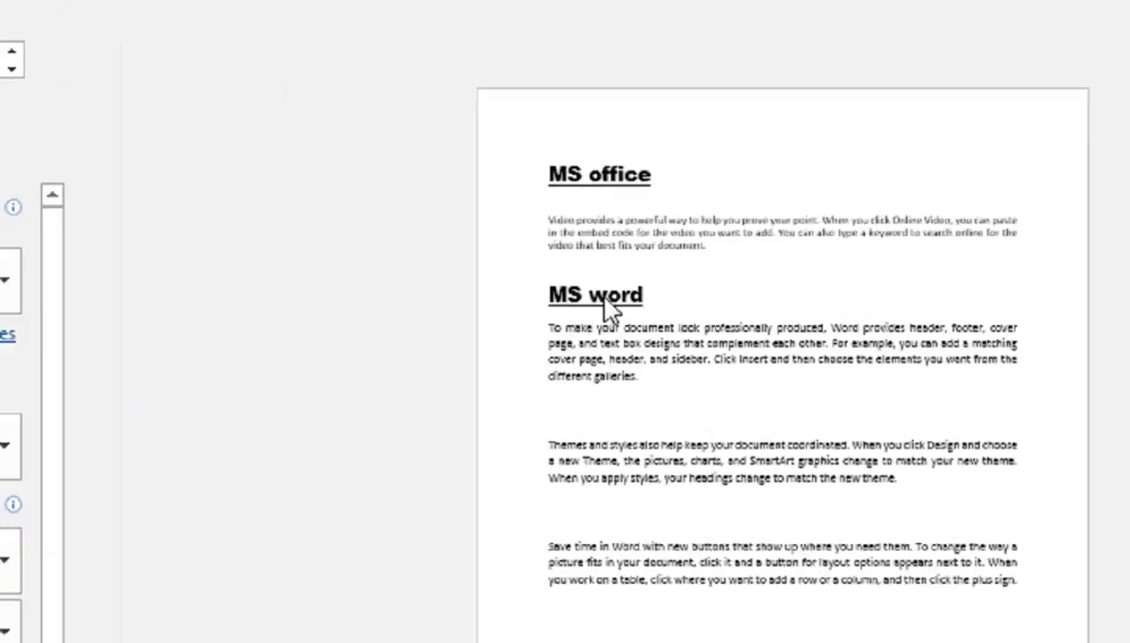
scroll(622, 439, down, 5)
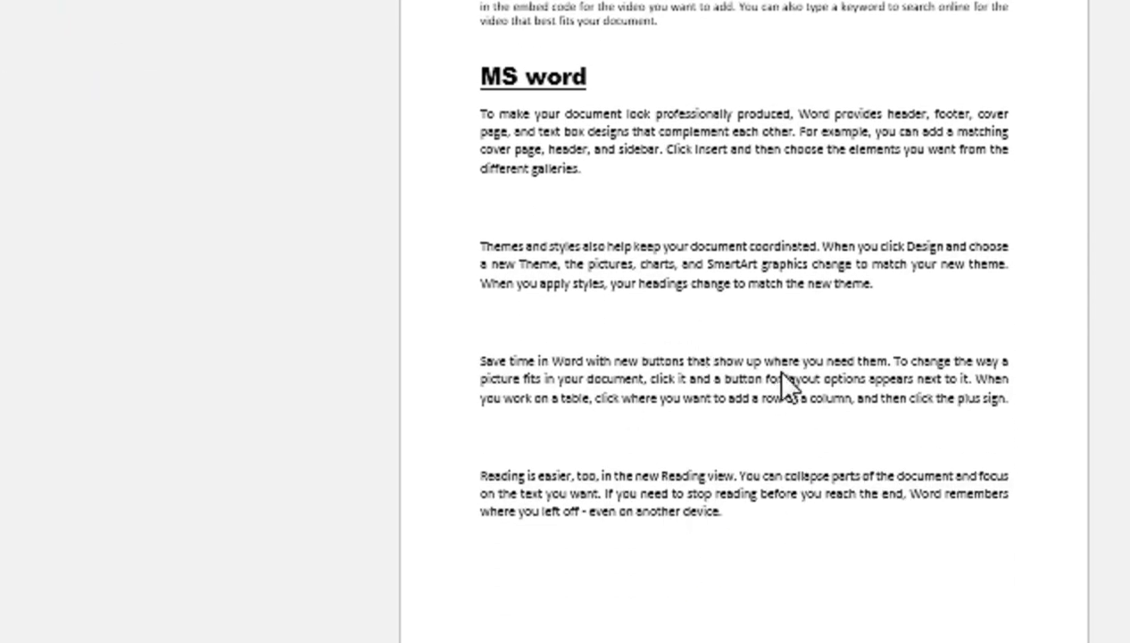
scroll(749, 138, up, 3)
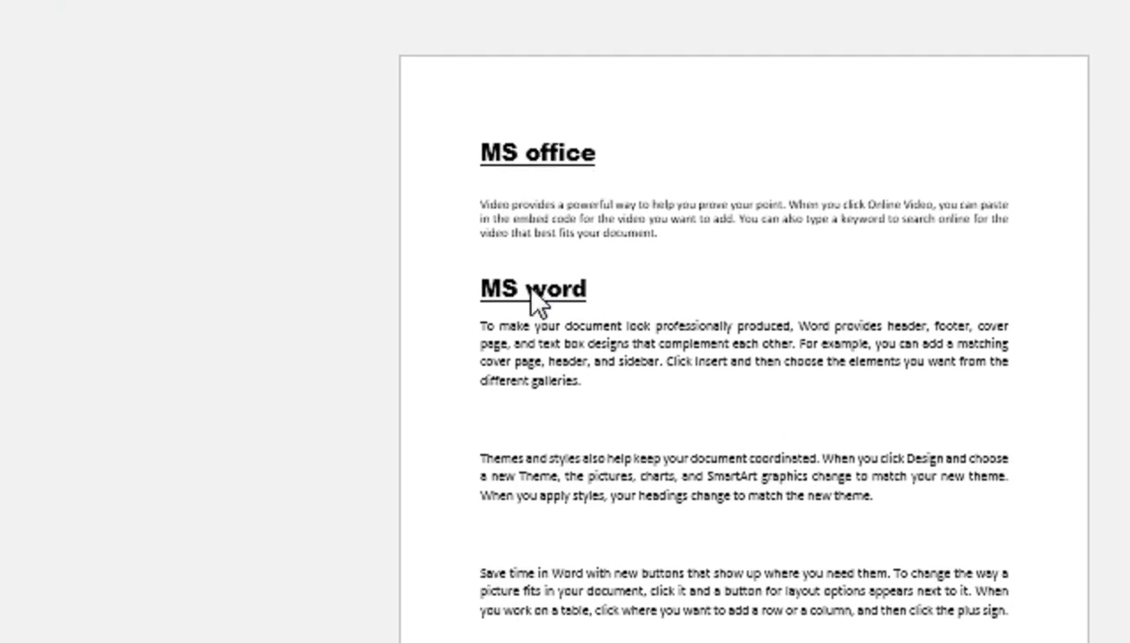
scroll(549, 473, down, 5)
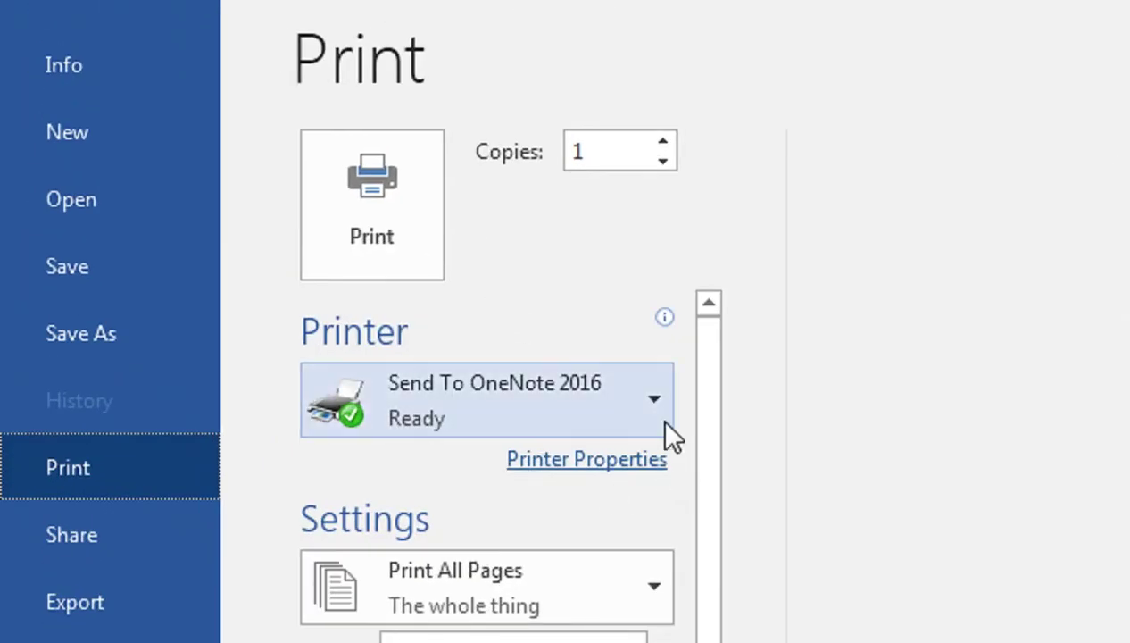
- Keep Send To OneNote 2016 as printer, clear a 1-5 page range, and return to the document
click(665, 423)
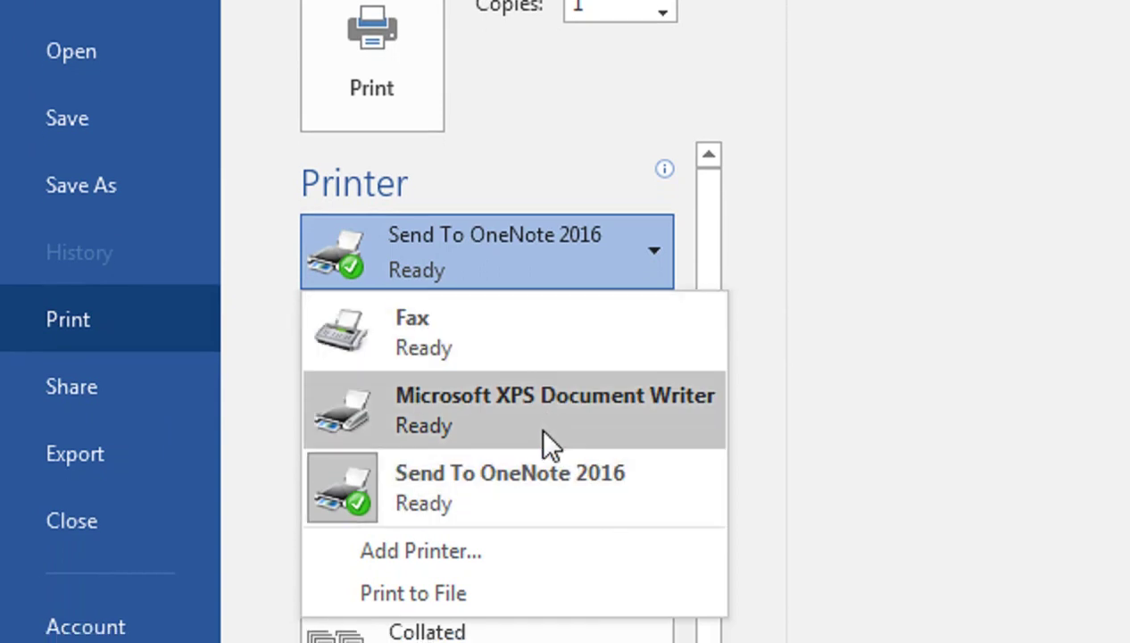
click(753, 357)
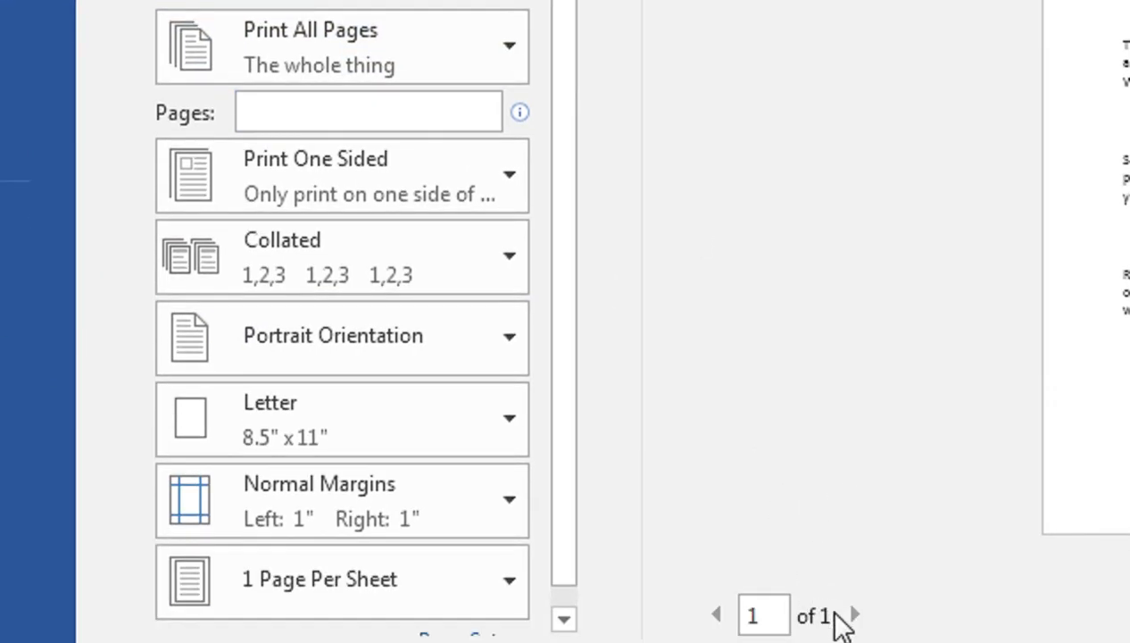
text(1-5)
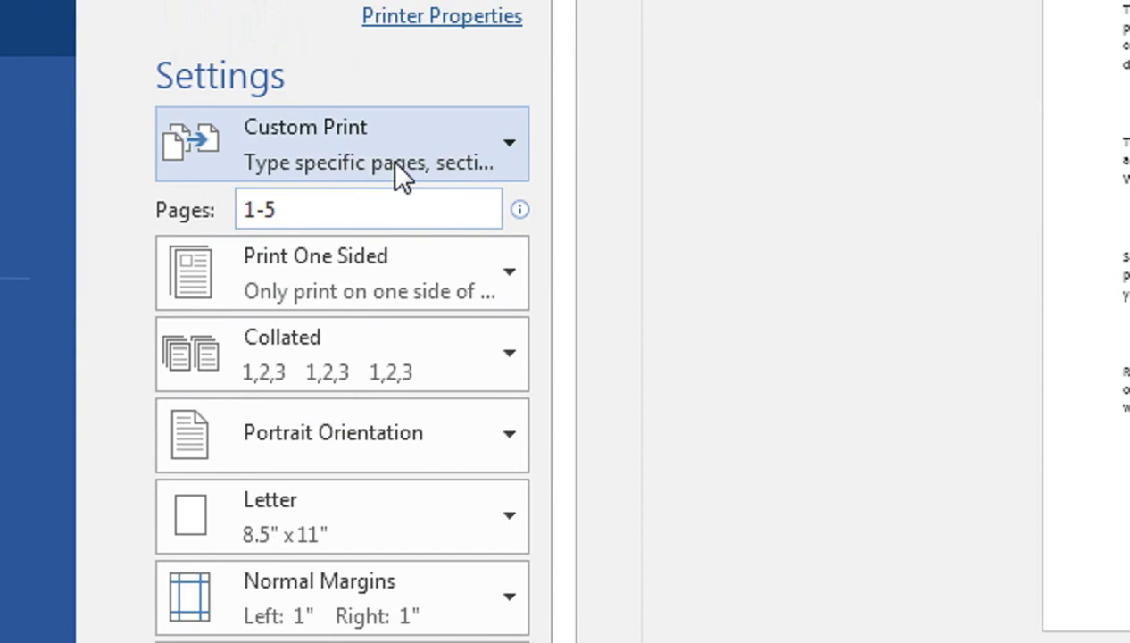
key(BackSpace)
key(BackSpace)
key(BackSpace)
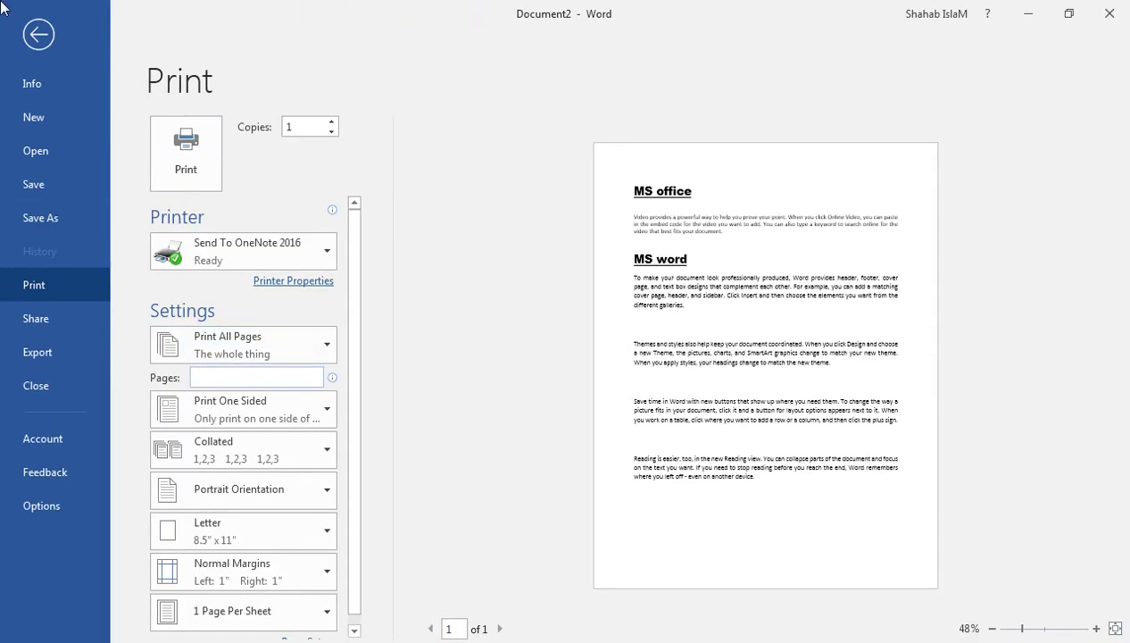
click(33, 43)
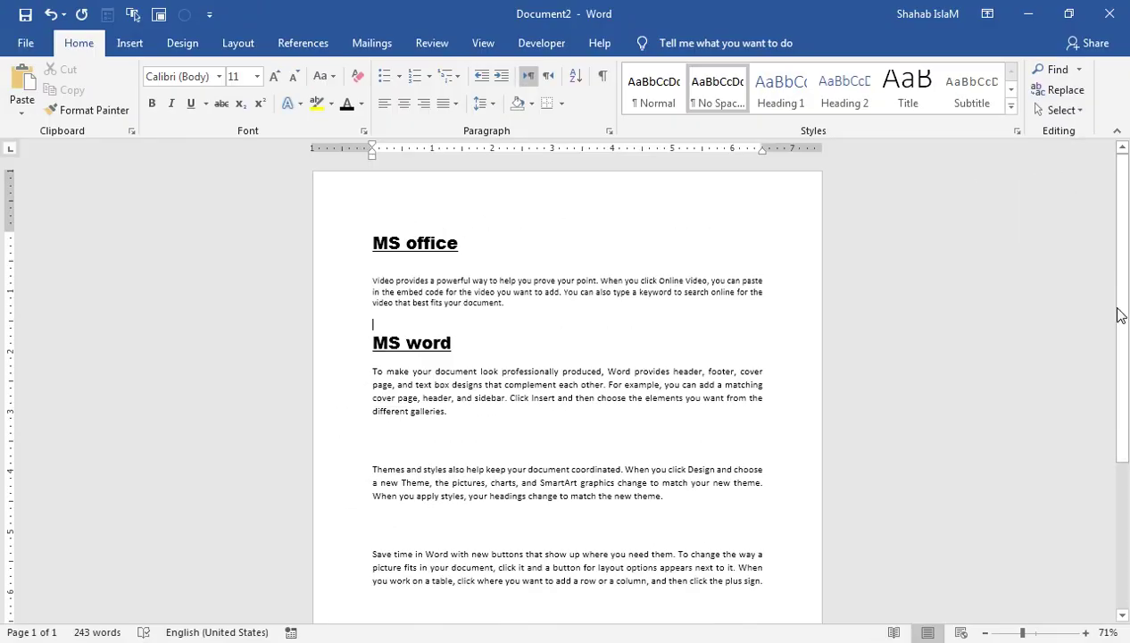
- Insert page breaks after 'device.' to extend the document to six pages, then open File Info
scroll(1126, 377, down, 3)
click(594, 491)
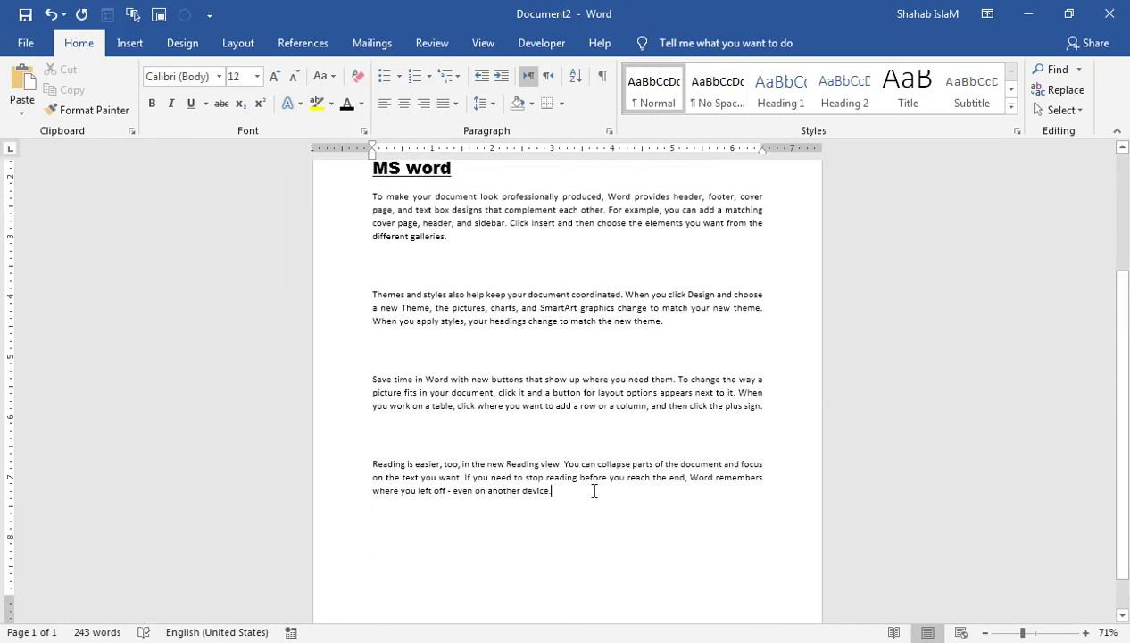
key(ctrl+Return)
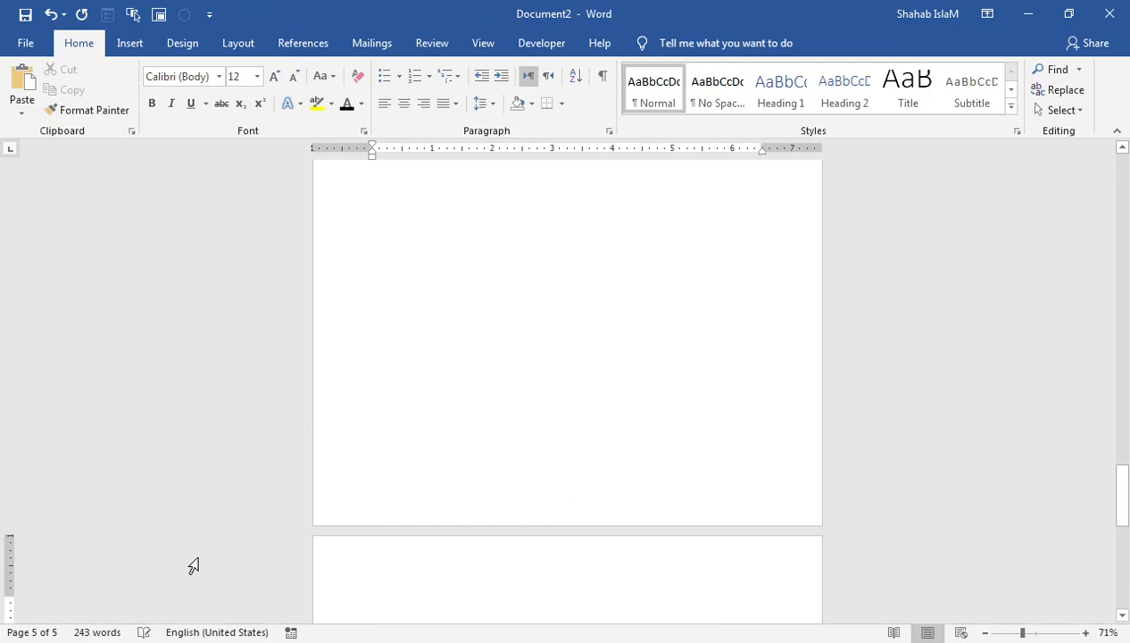
key(ctrl+Return)
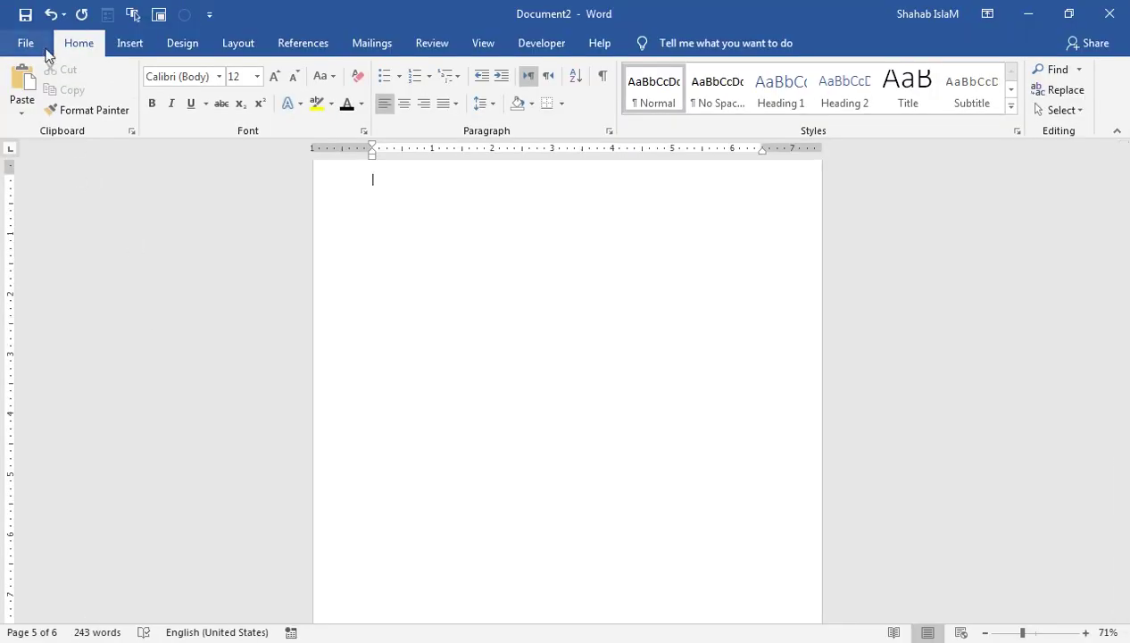
click(39, 45)
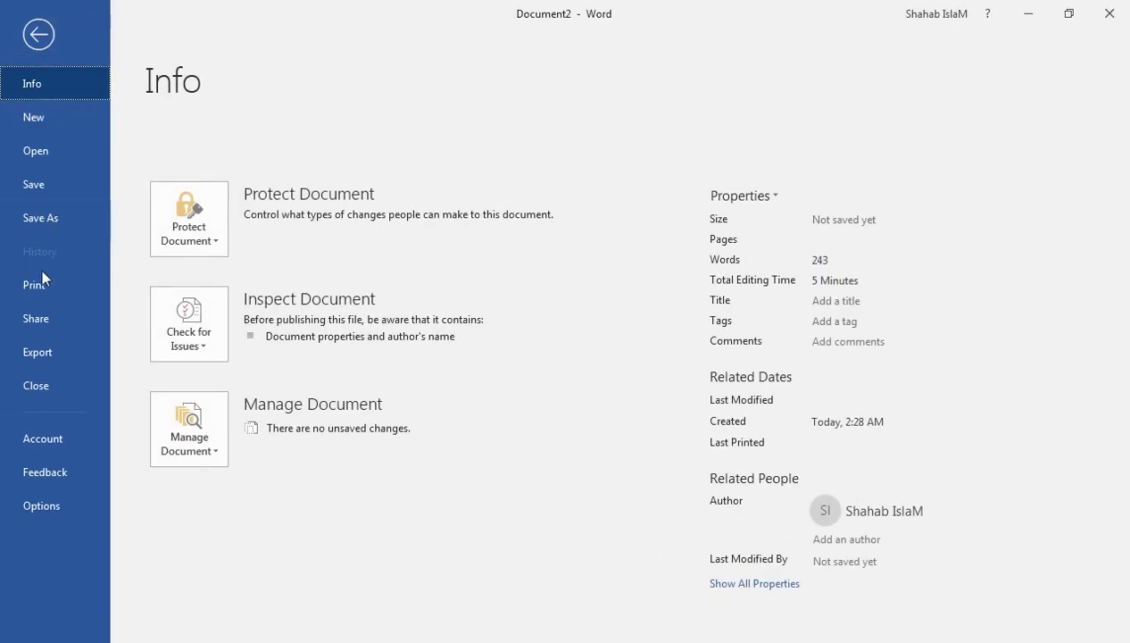
- In Print settings, enter the page range 2,4,5, then clear it to keep Print All Pages
click(43, 280)
click(276, 378)
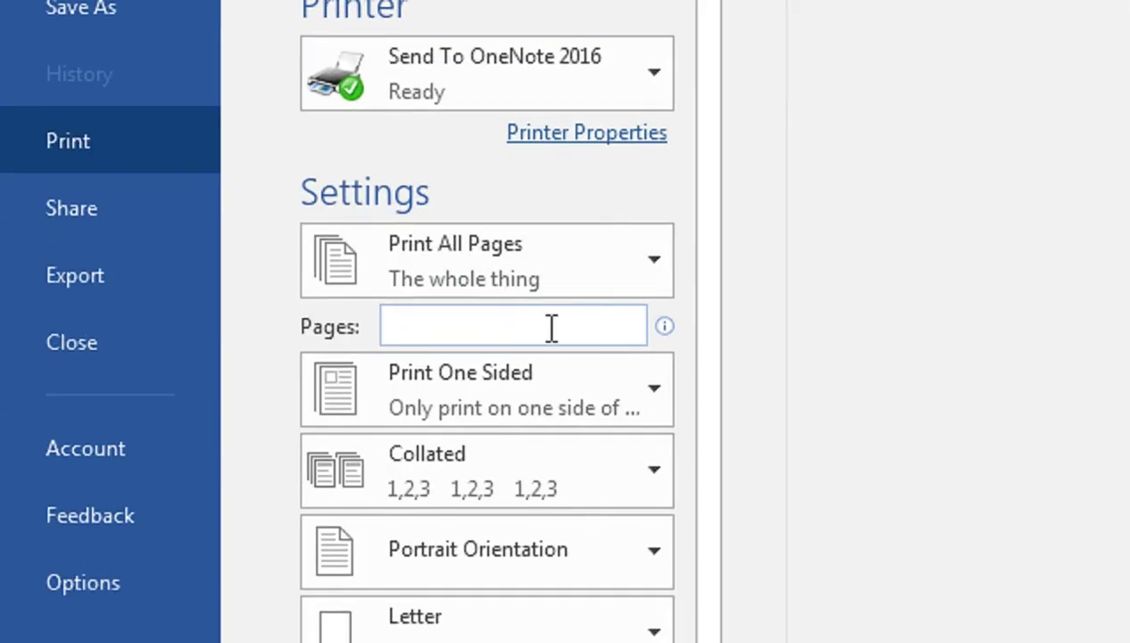
text(2,)
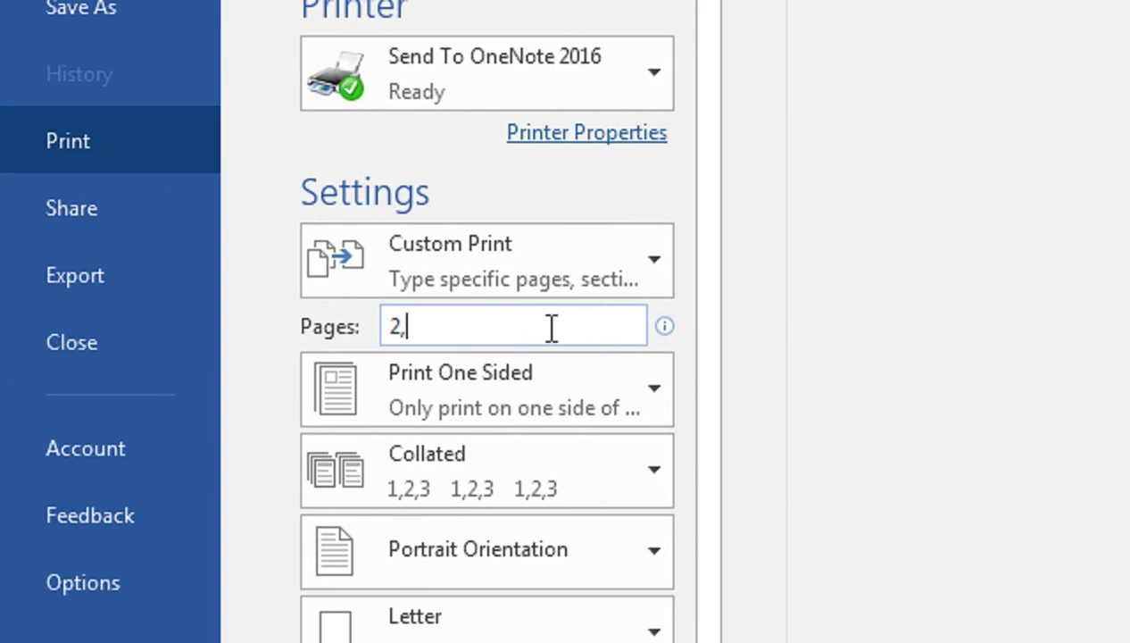
text(4,5)
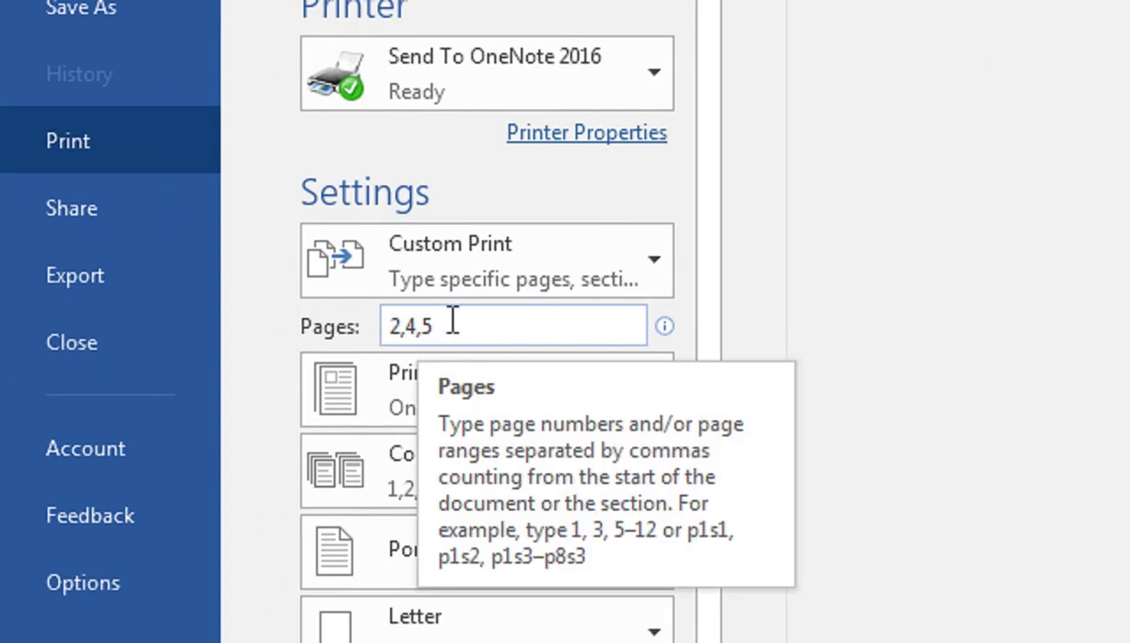
key(BackSpace)
key(BackSpace)
key(BackSpace)
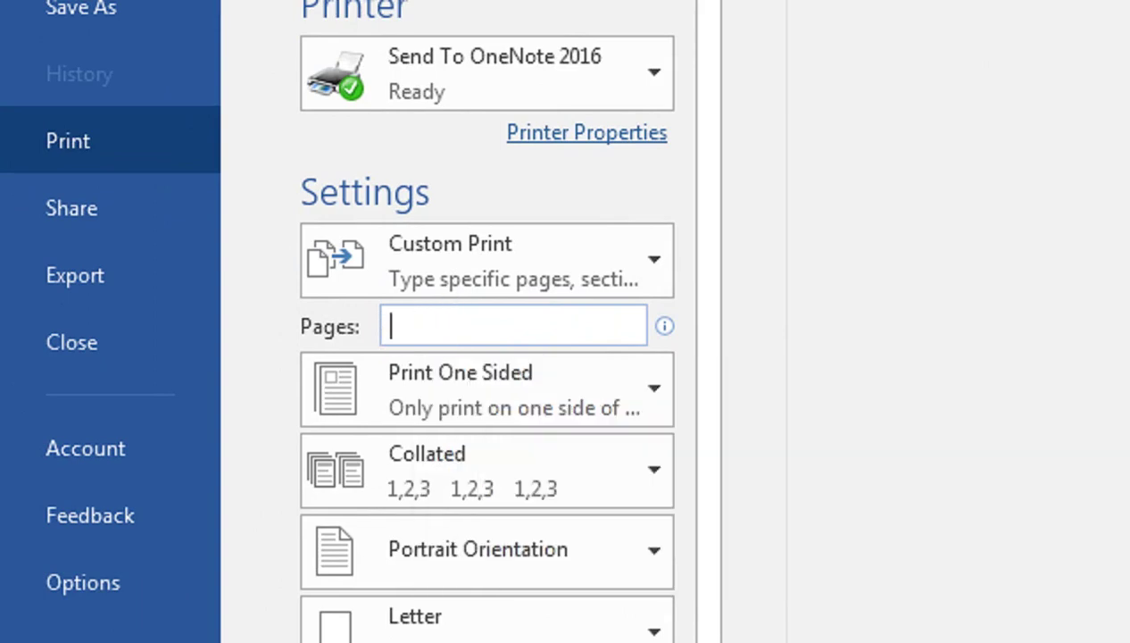
key(BackSpace)
key(BackSpace)
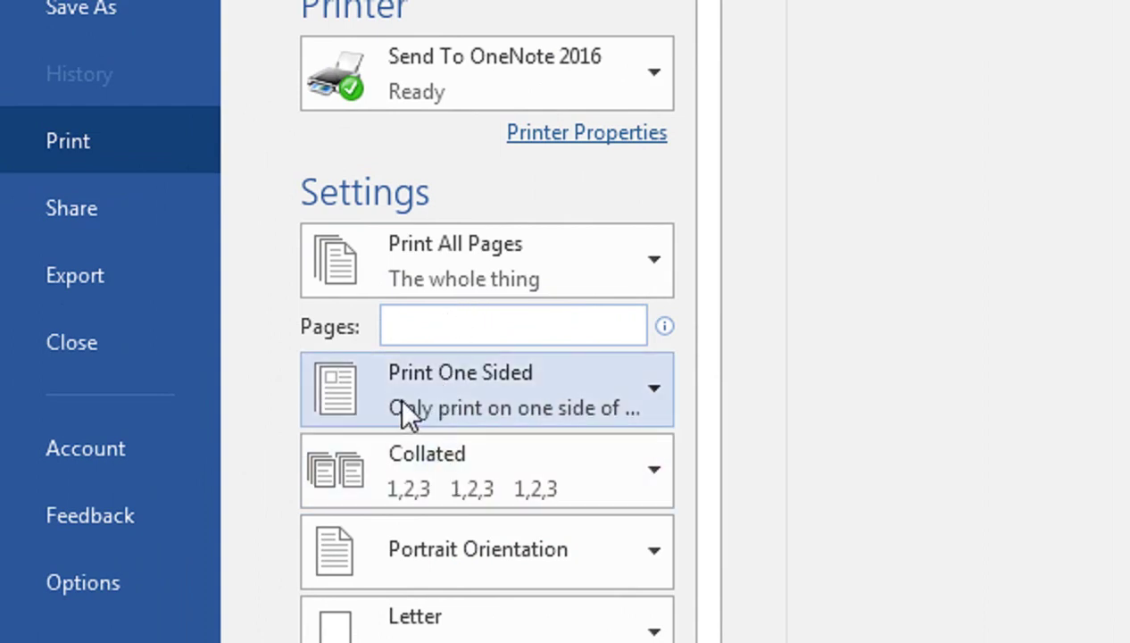
- Scroll through the print settings and return to the document
scroll(497, 522, down, 1)
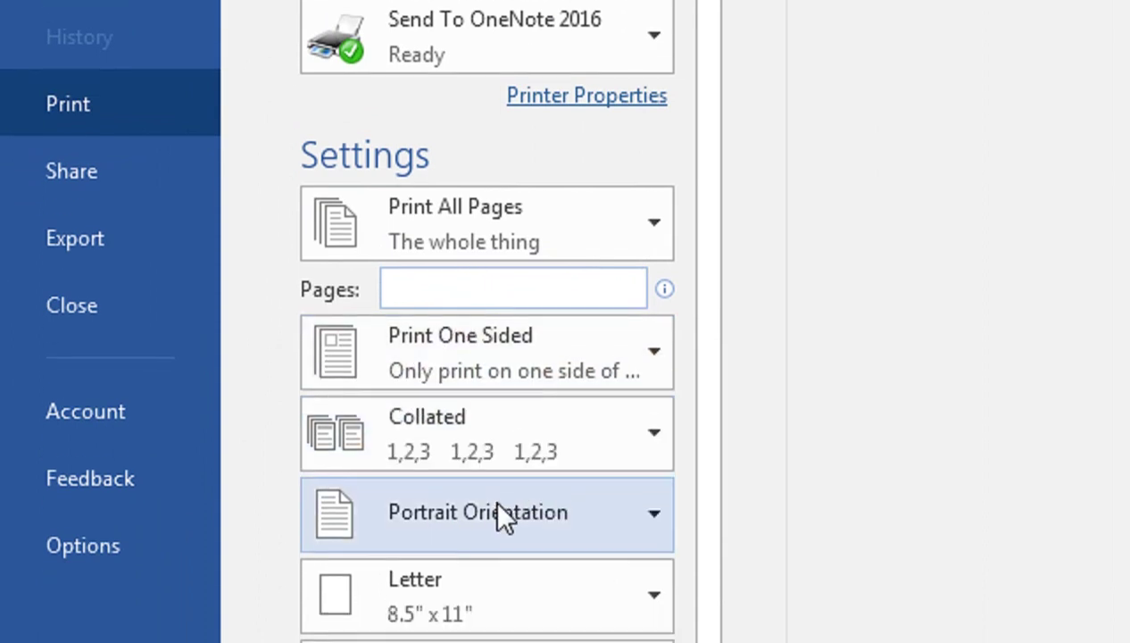
scroll(497, 509, down, 1)
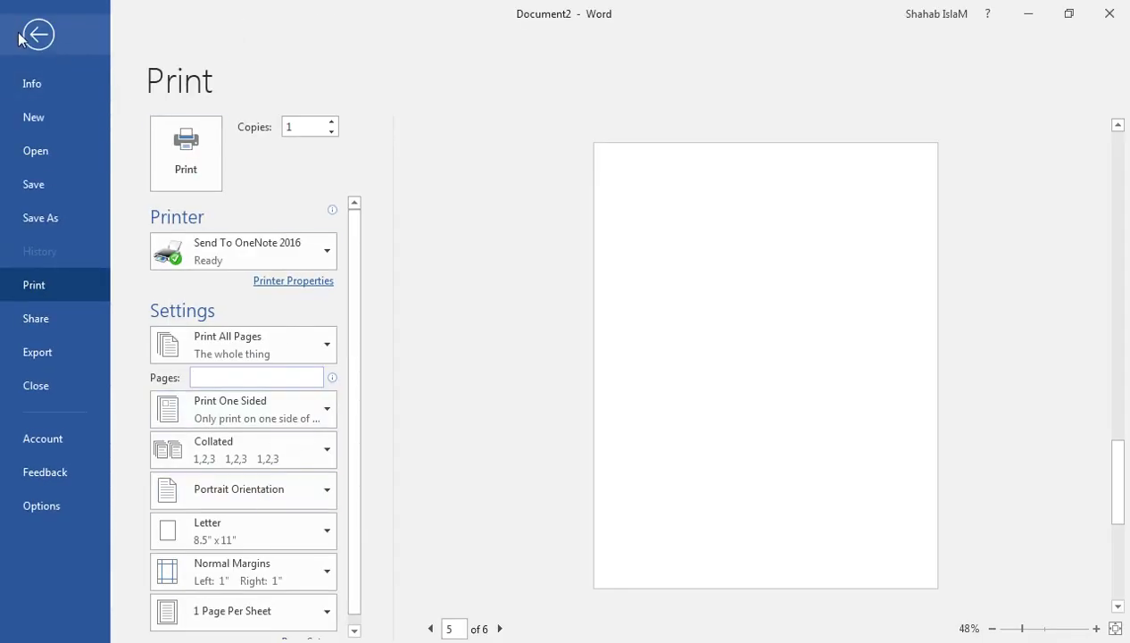
click(20, 37)
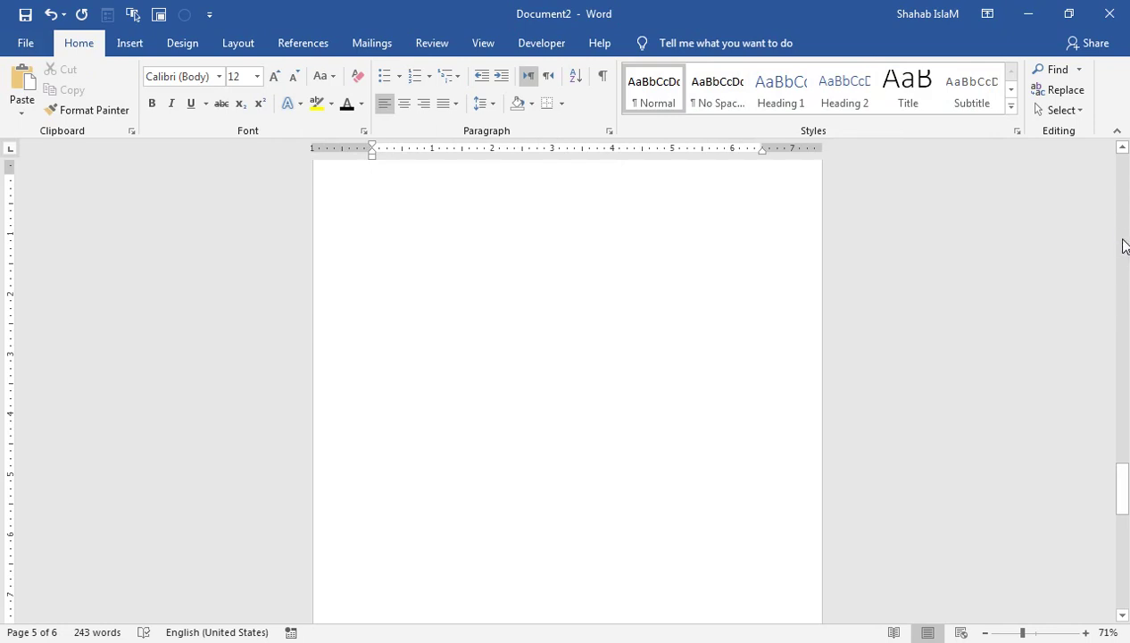
- Delete the blank trailing pages from the end of the document
click(1122, 237)
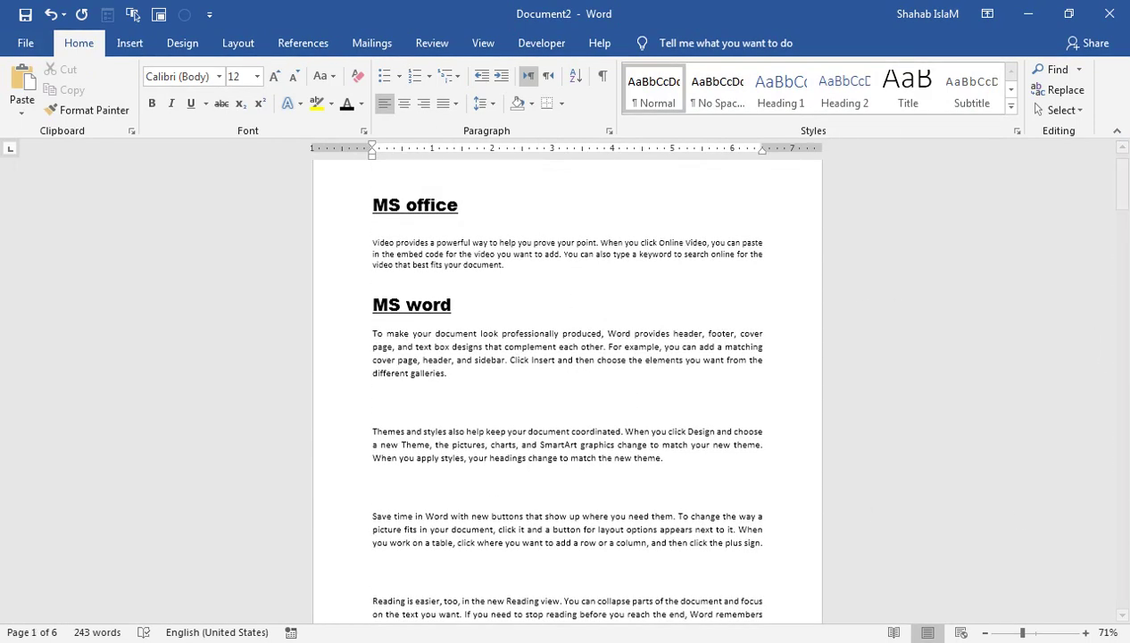
click(478, 212)
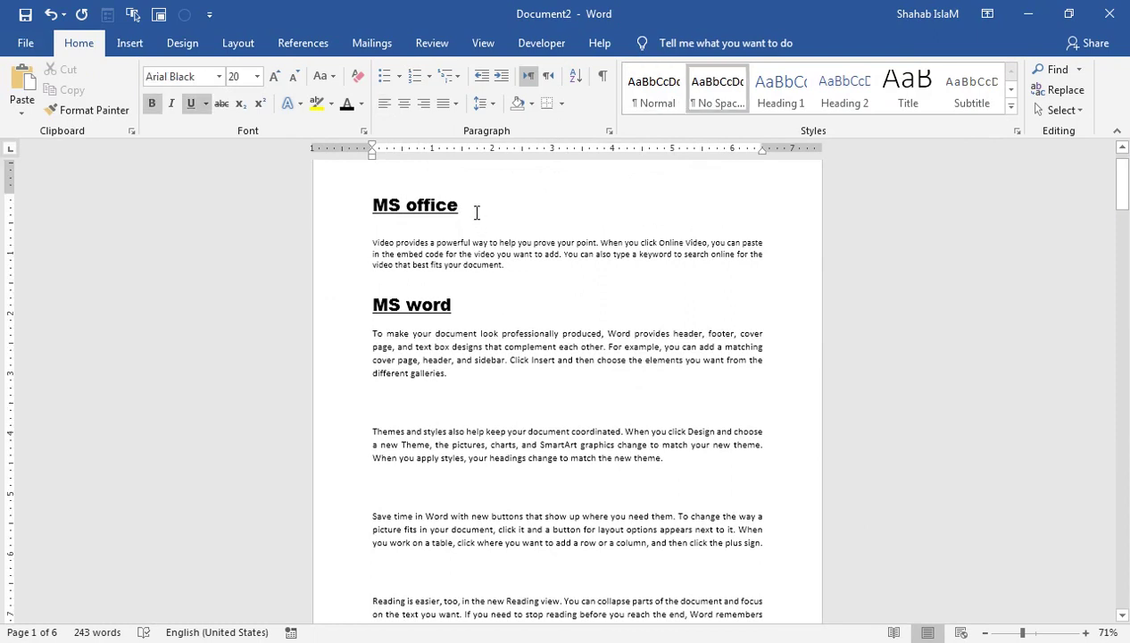
key(ctrl+End)
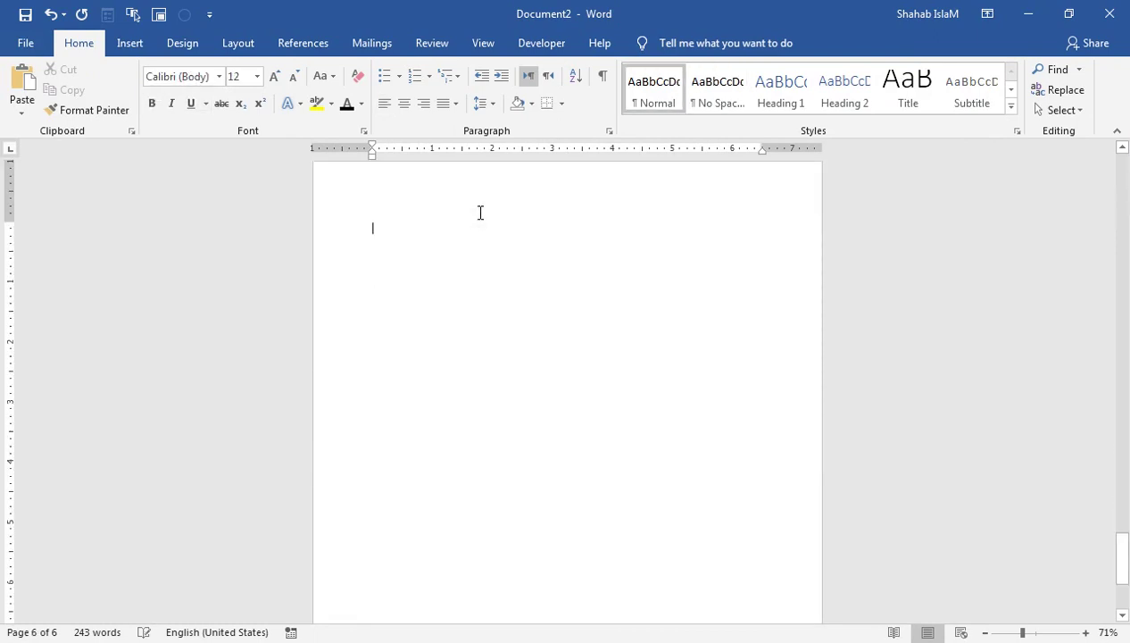
key(BackSpace)
key(BackSpace)
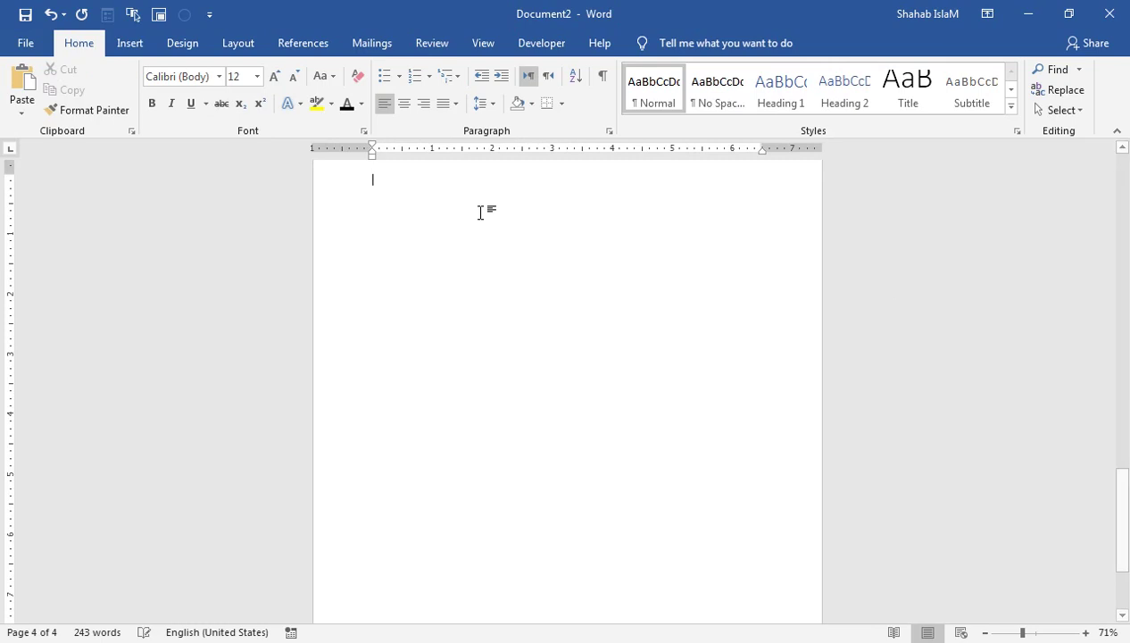
key(BackSpace)
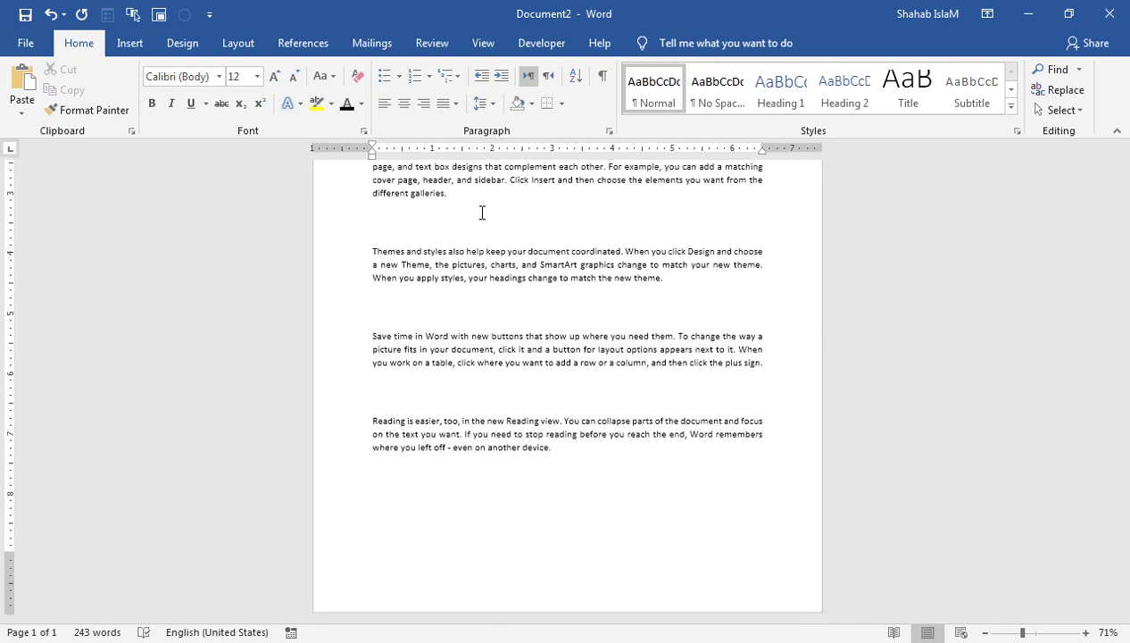
- Return to the top of the document and open the Print preview
click(695, 199)
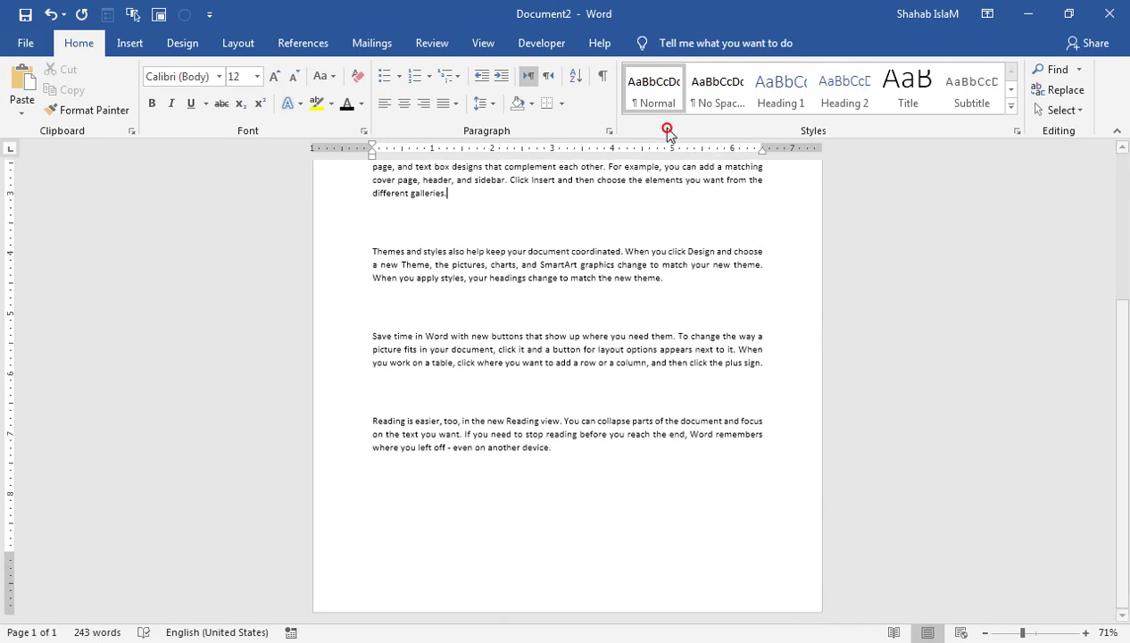
scroll(567, 357, up, 5)
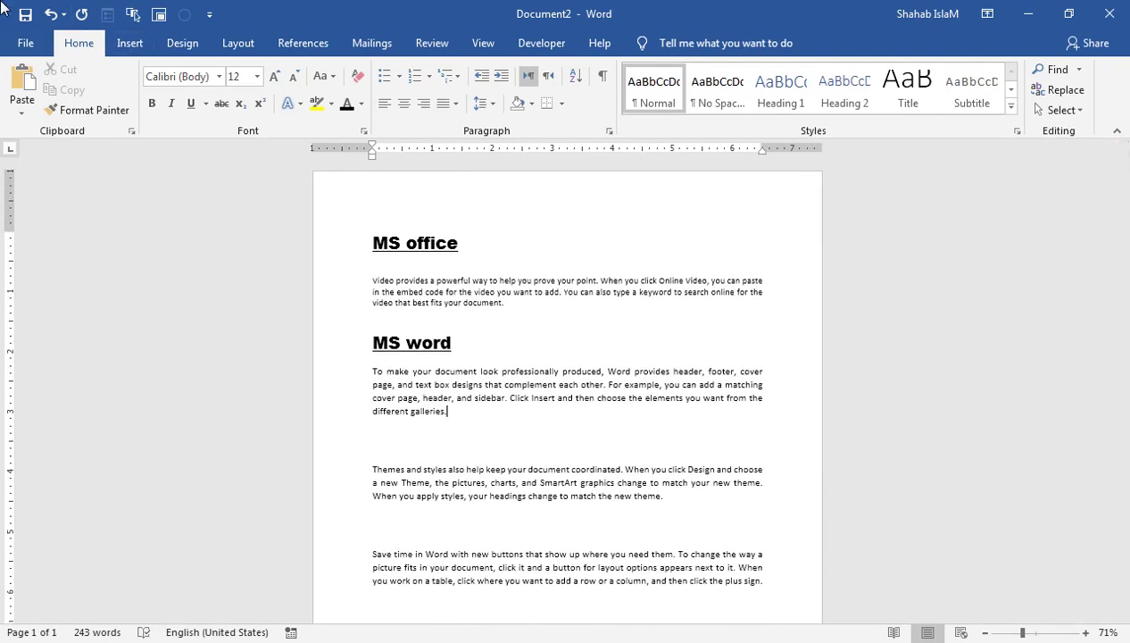
click(26, 43)
click(54, 283)
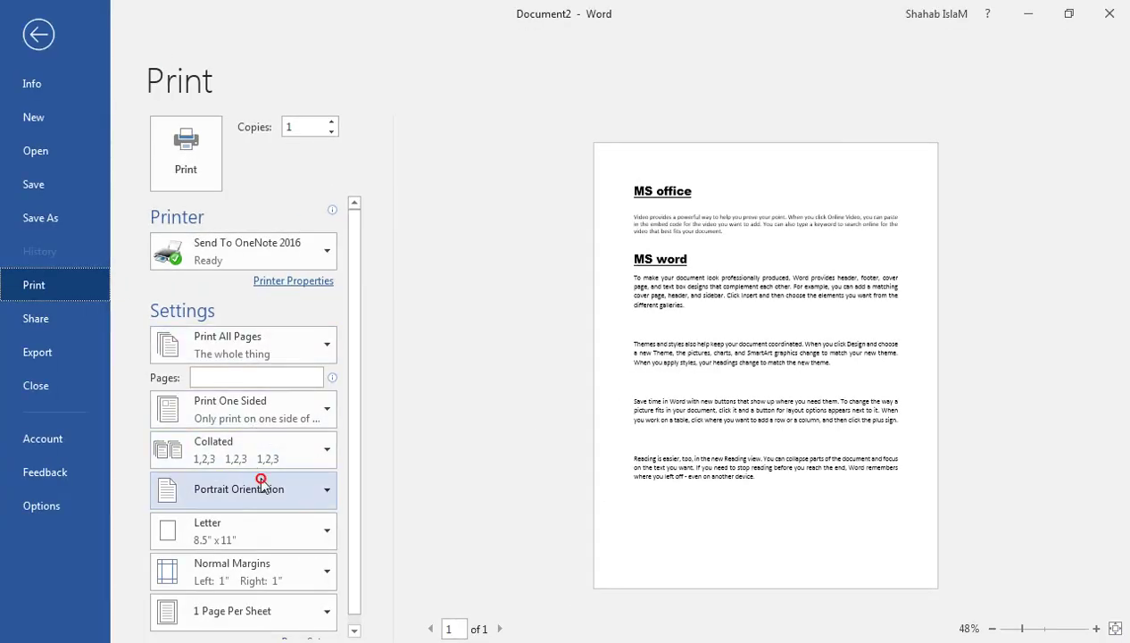
click(262, 479)
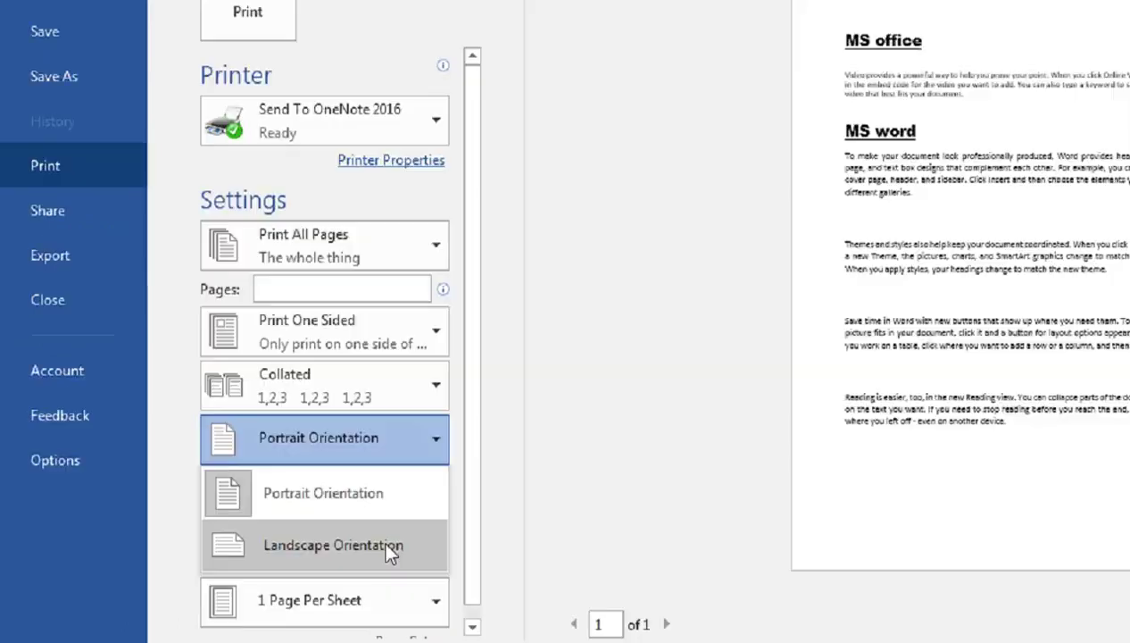
click(579, 497)
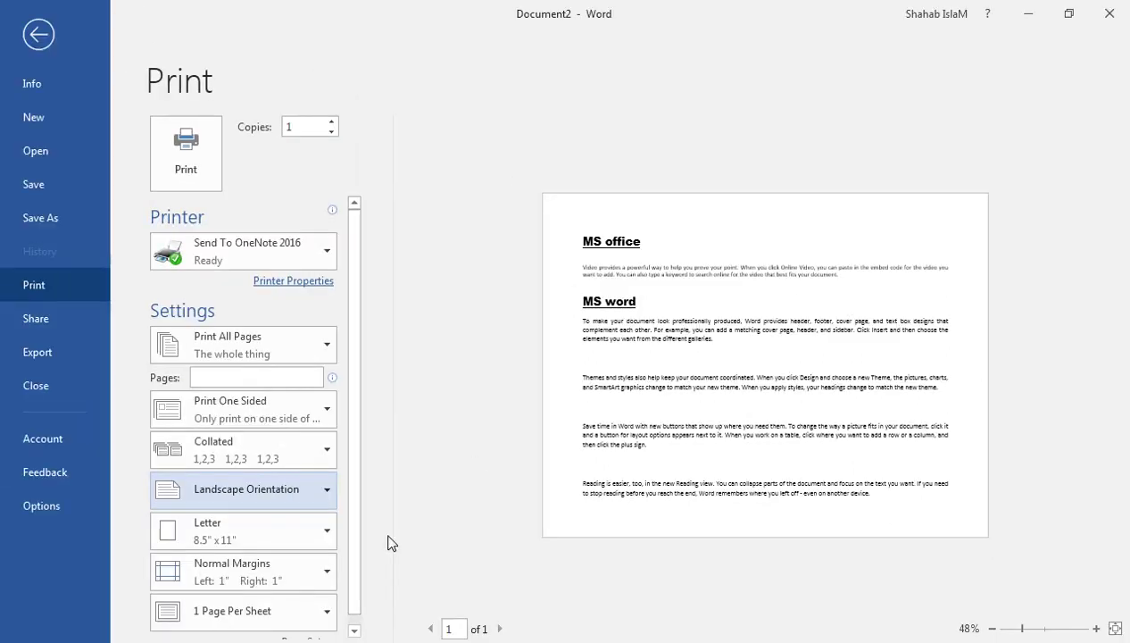
click(298, 491)
click(296, 540)
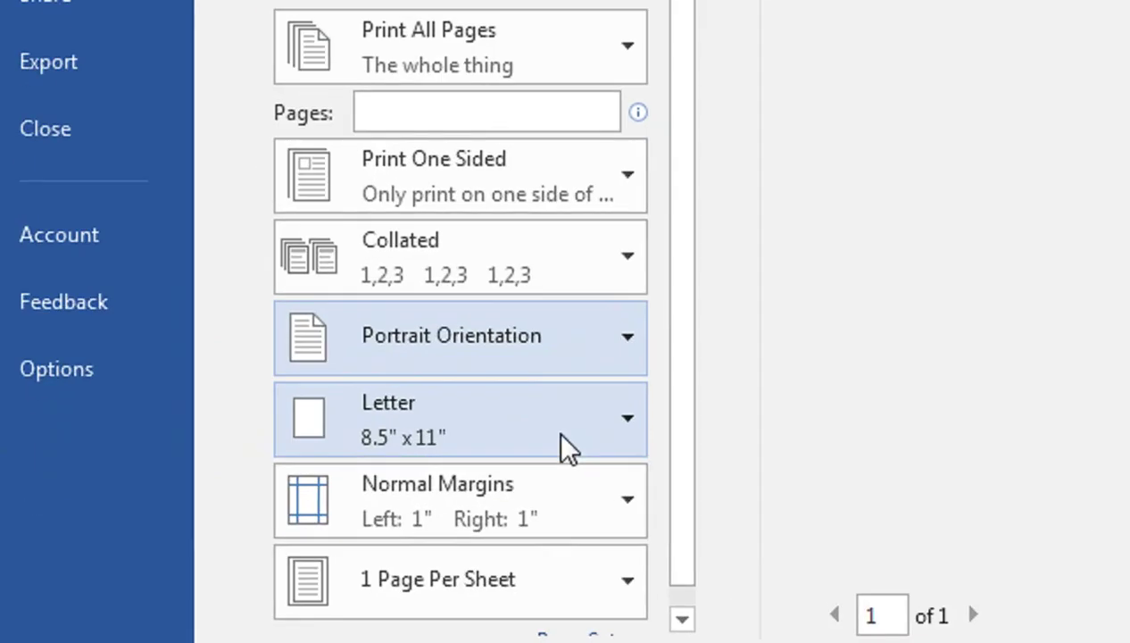
click(402, 413)
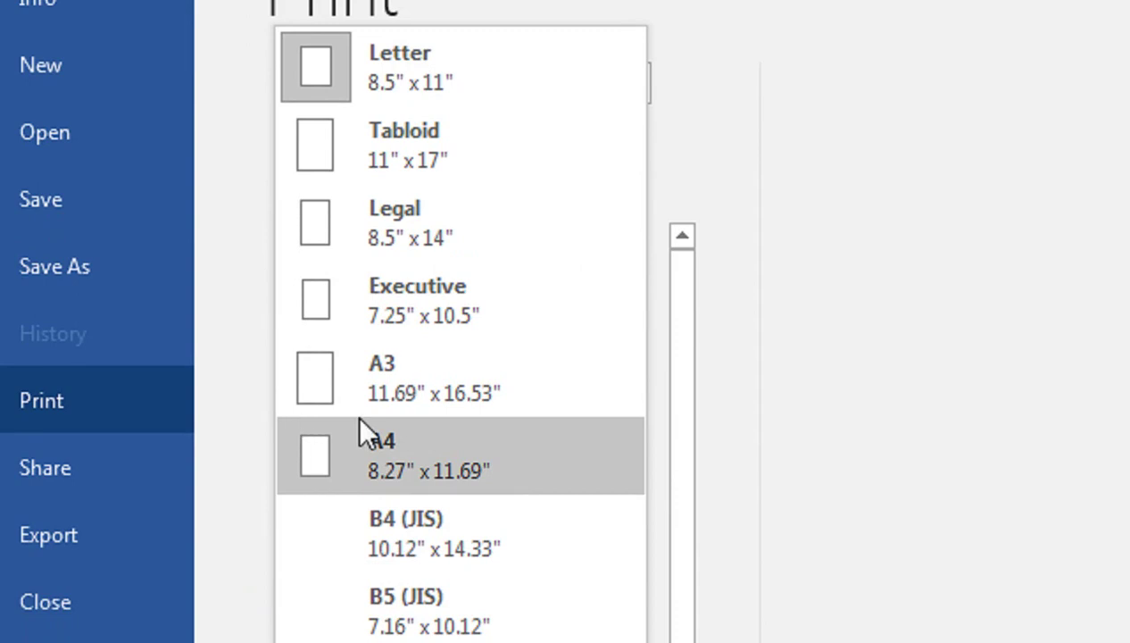
click(656, 483)
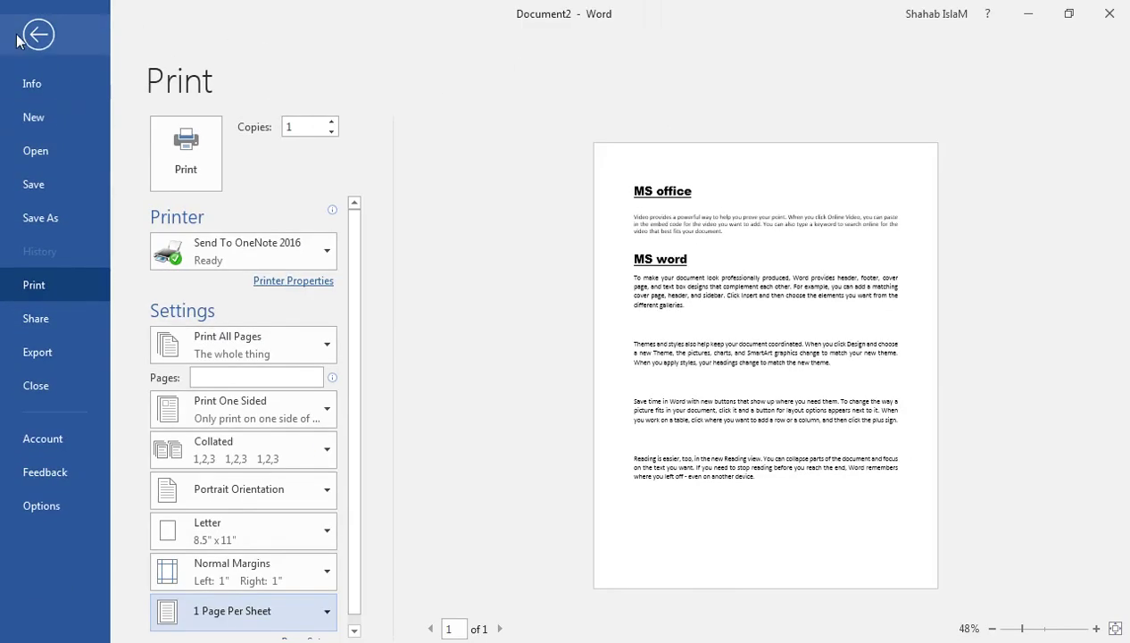
- Paste a copy of the whole text at the end of the document
click(29, 30)
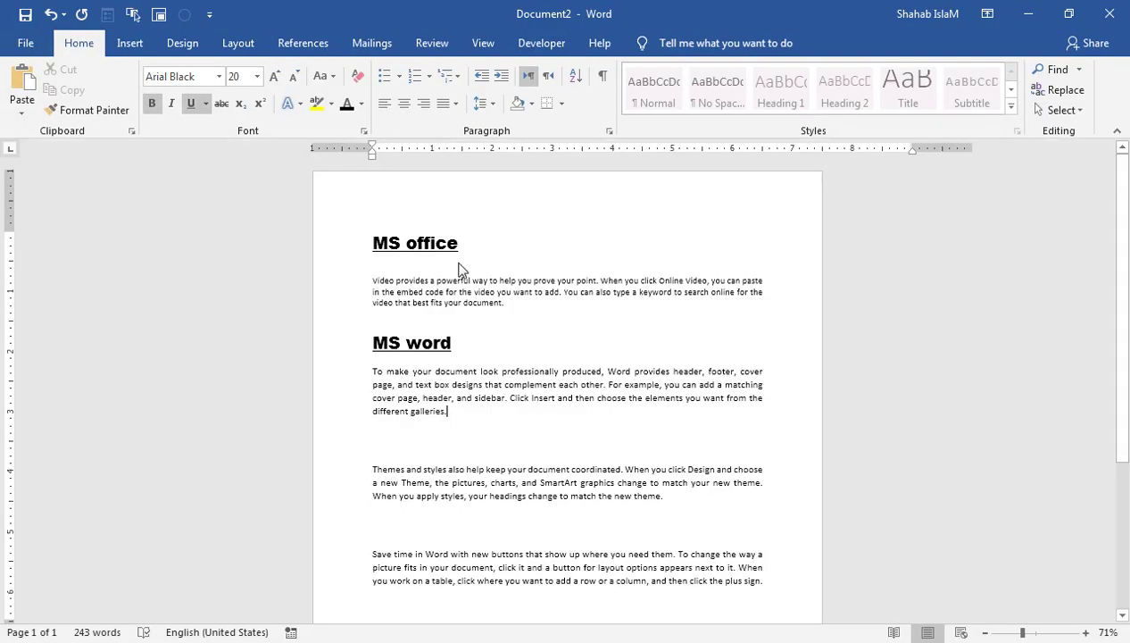
click(374, 243)
key(ctrl+a)
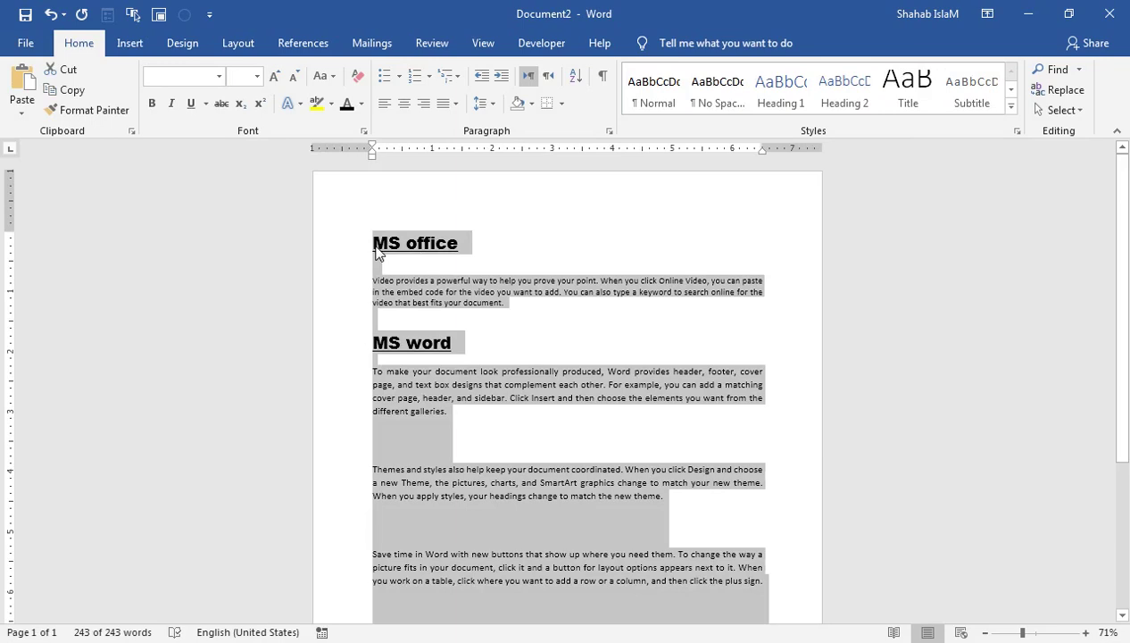
key(ctrl+End)
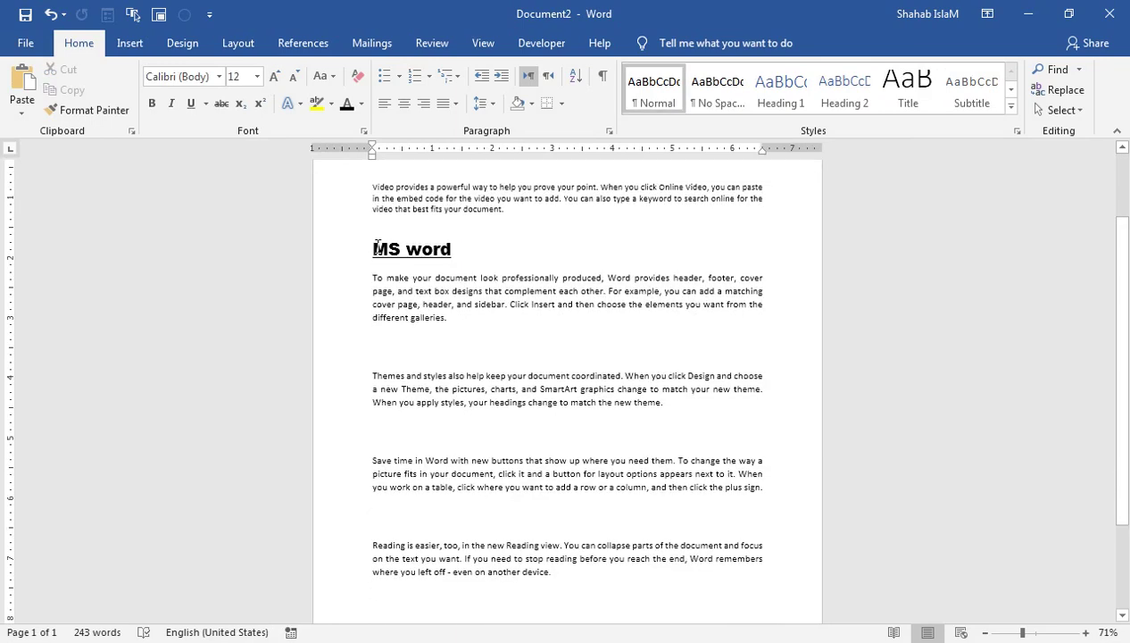
key(ctrl+v)
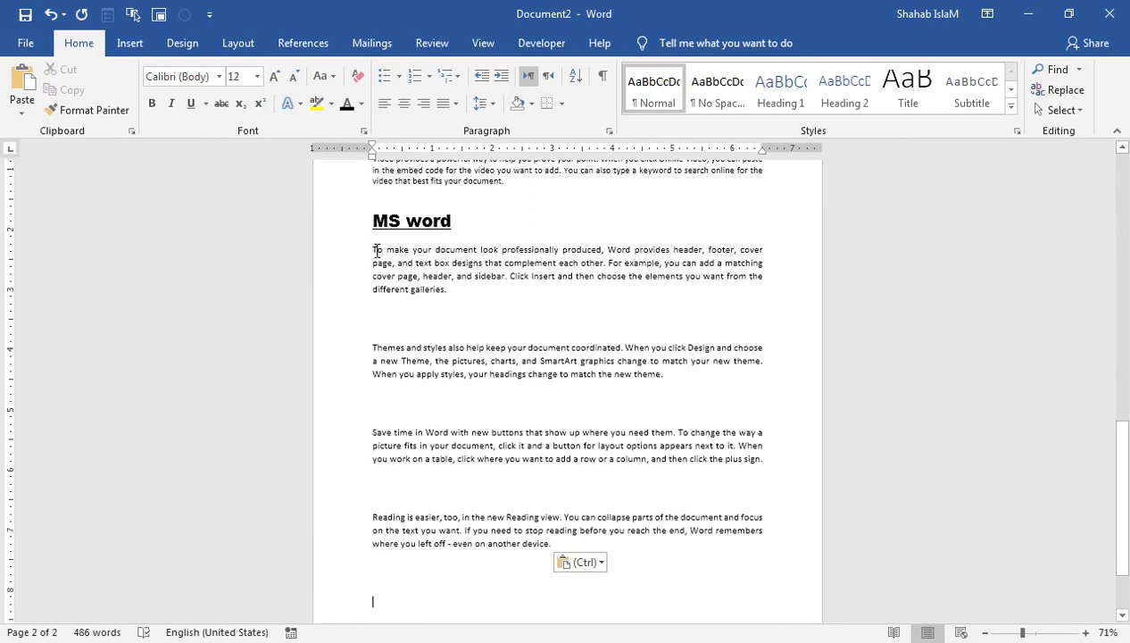
key(ctrl+Return)
key(ctrl+z)
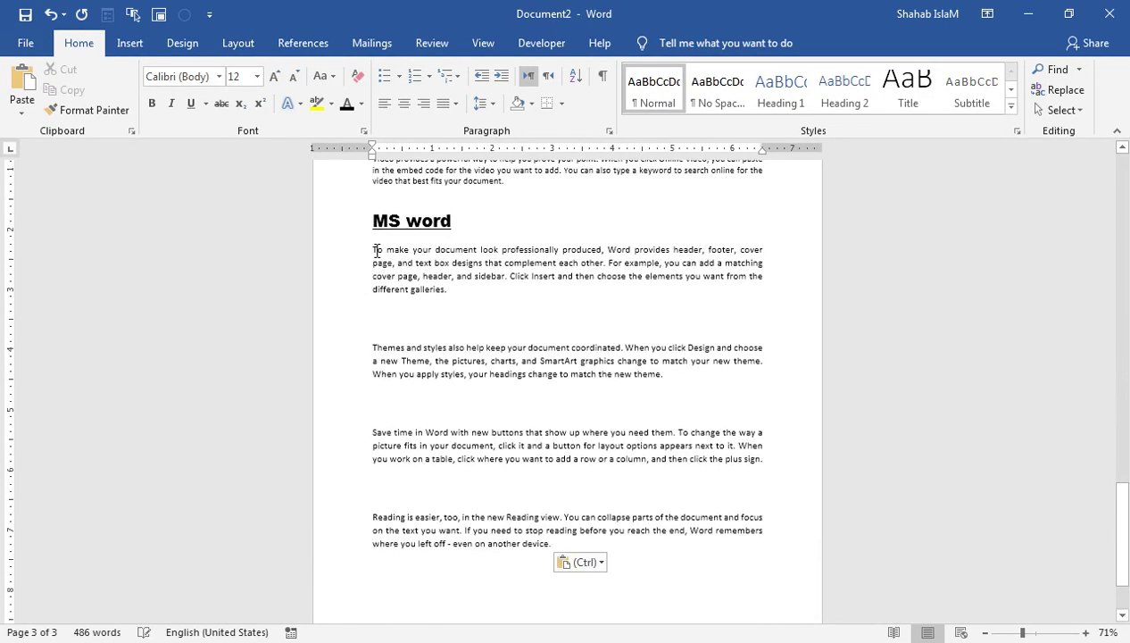
- Open the Print preview and page through the three-page document
click(38, 45)
click(51, 284)
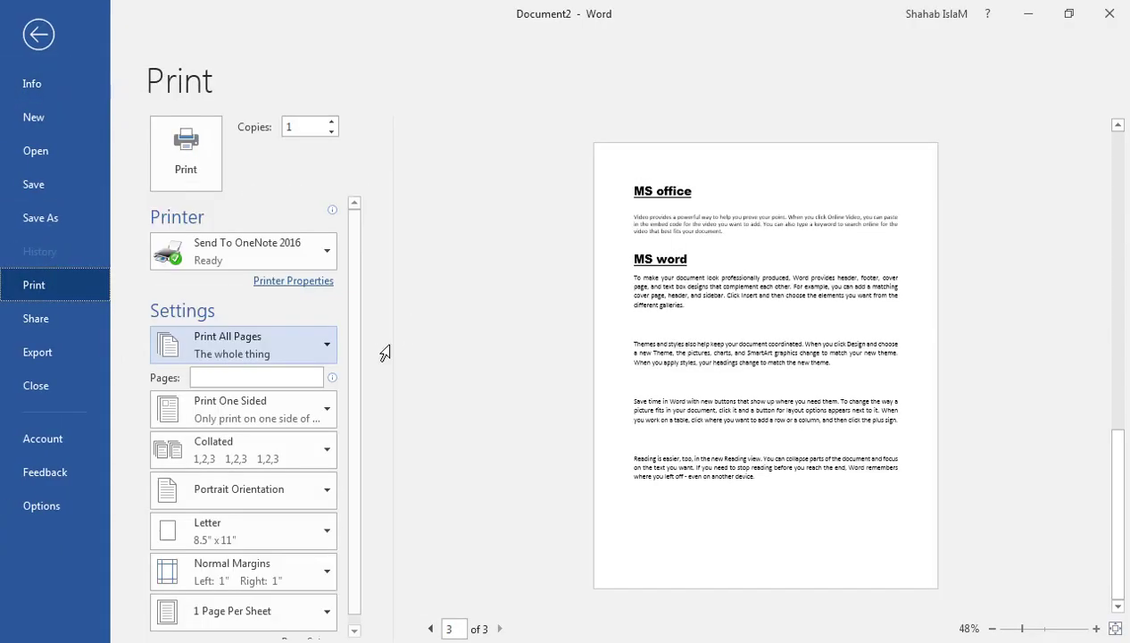
click(489, 625)
click(489, 625)
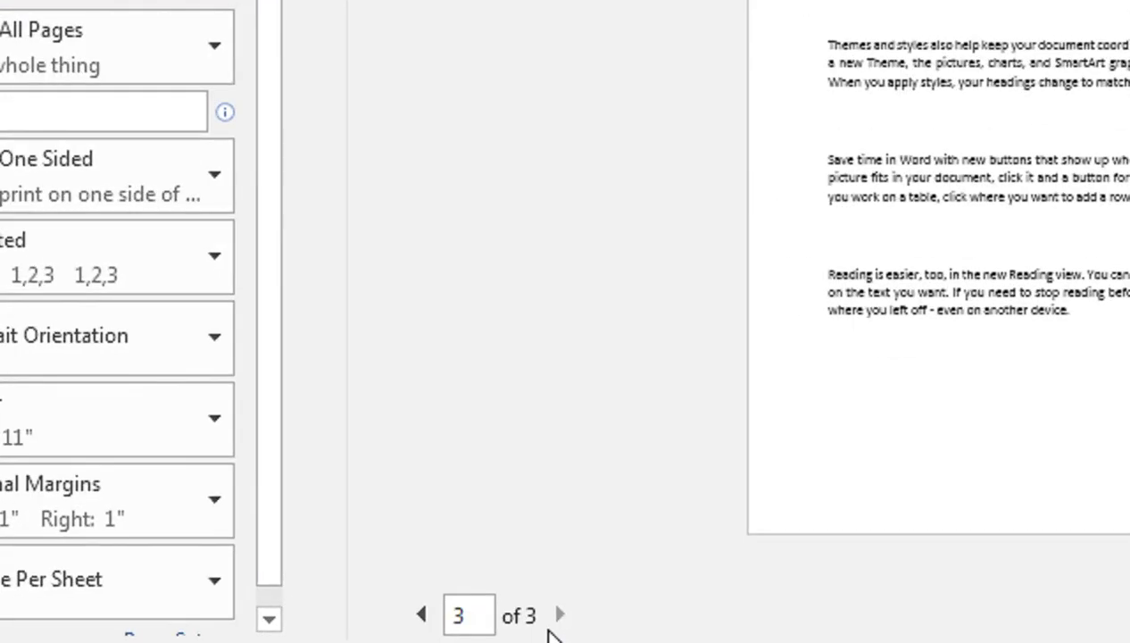
click(423, 616)
click(423, 615)
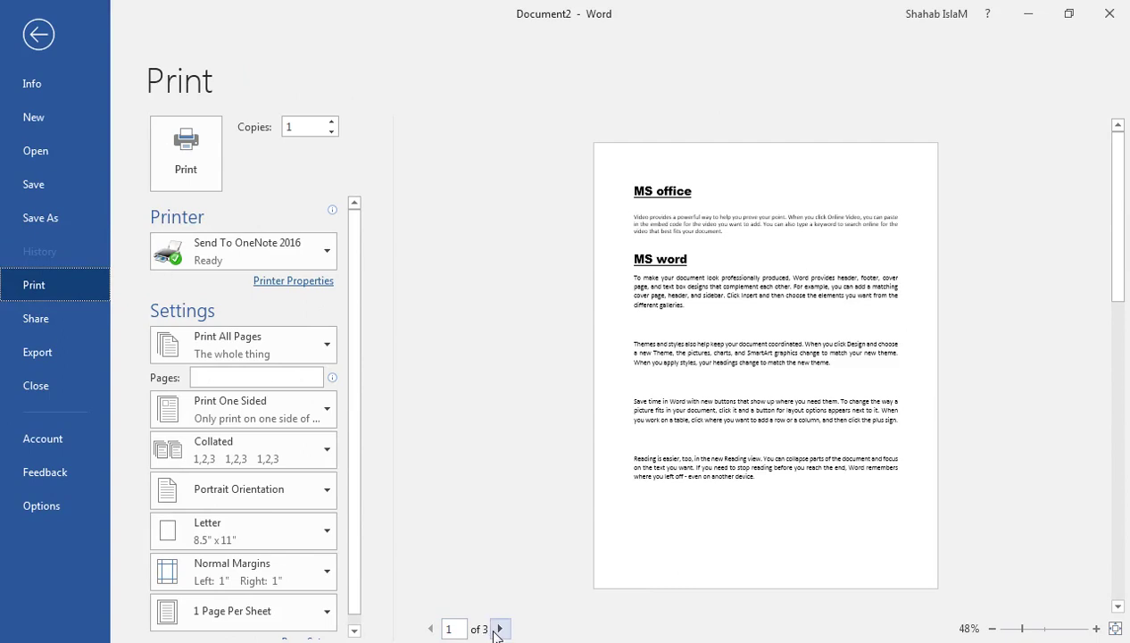
- Browse the three preview pages, then return to the 729-word document
click(497, 629)
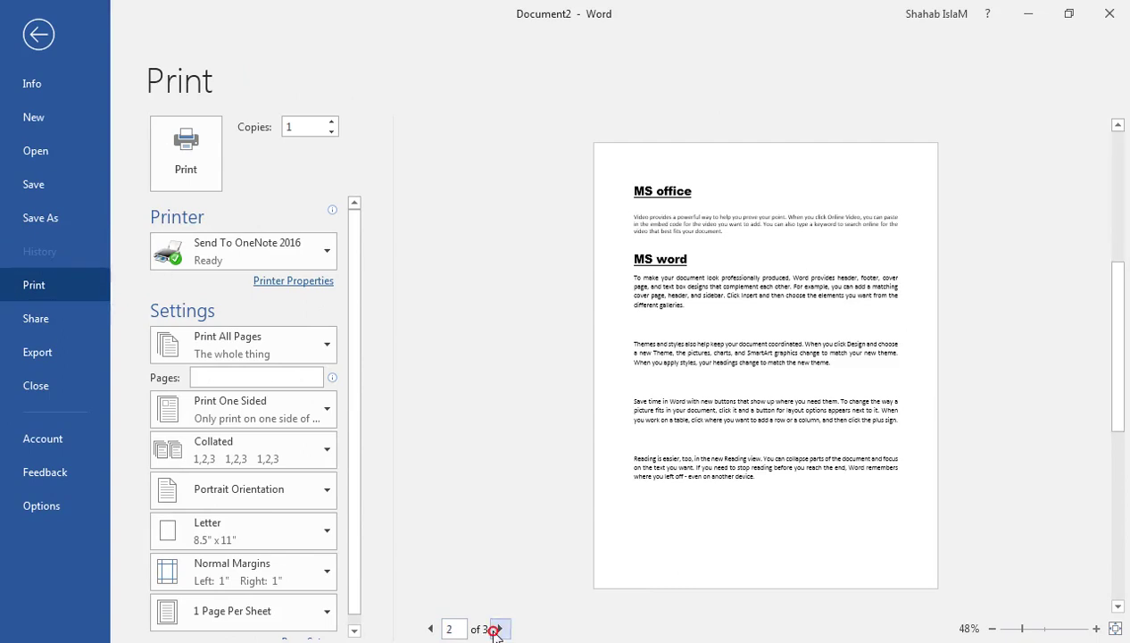
click(497, 630)
click(432, 629)
click(433, 629)
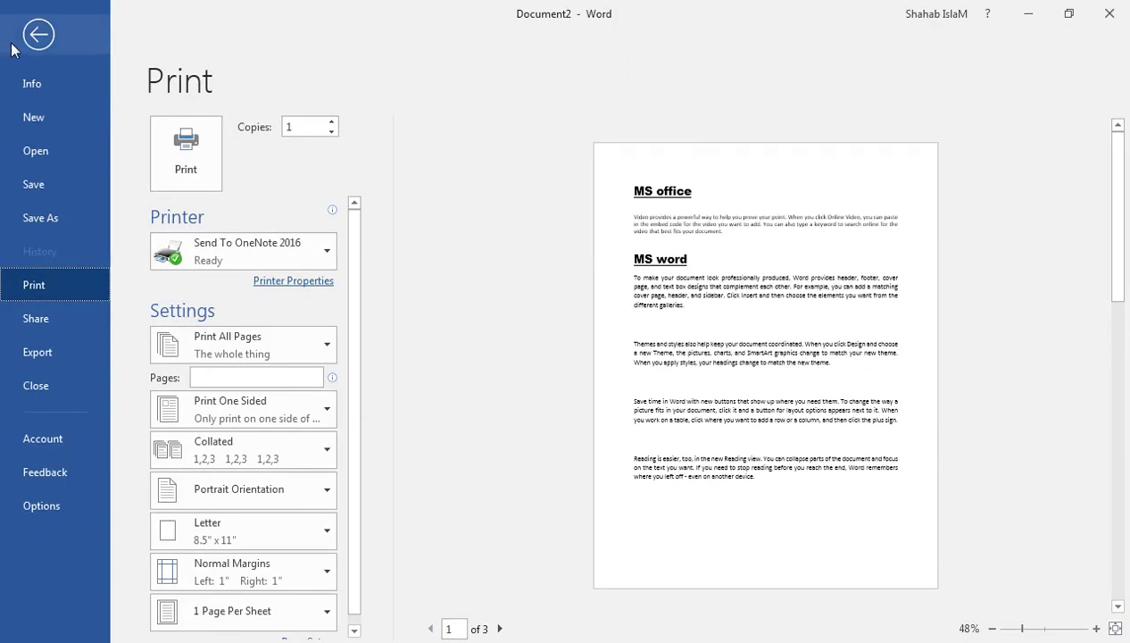
click(39, 51)
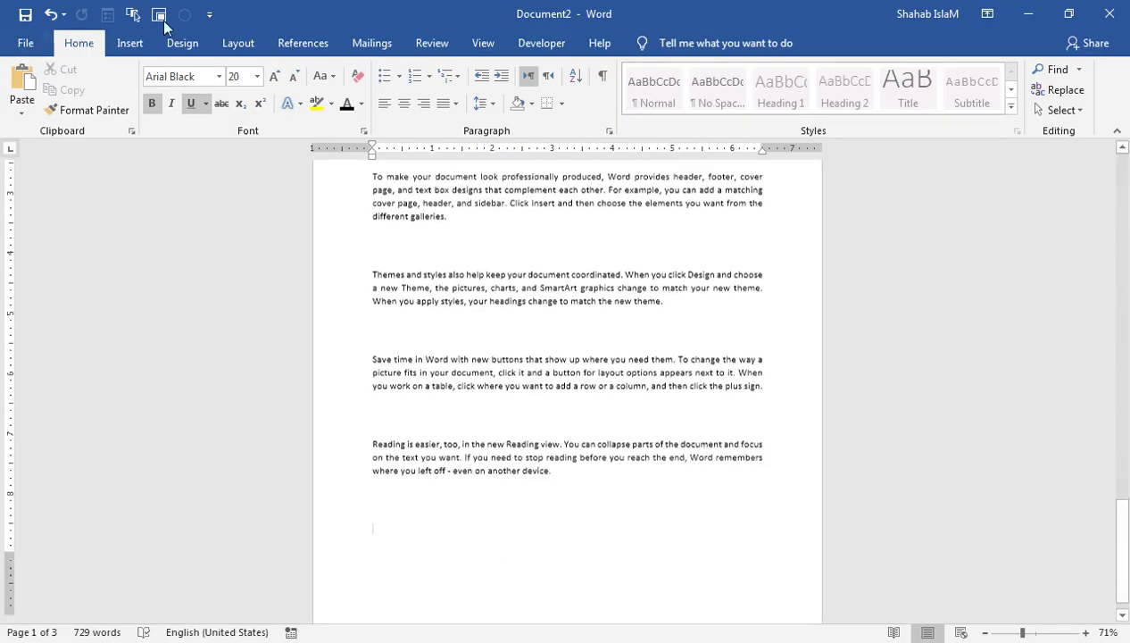
- Insert Plain Number 2 page numbers centred at the bottom of each page
click(127, 44)
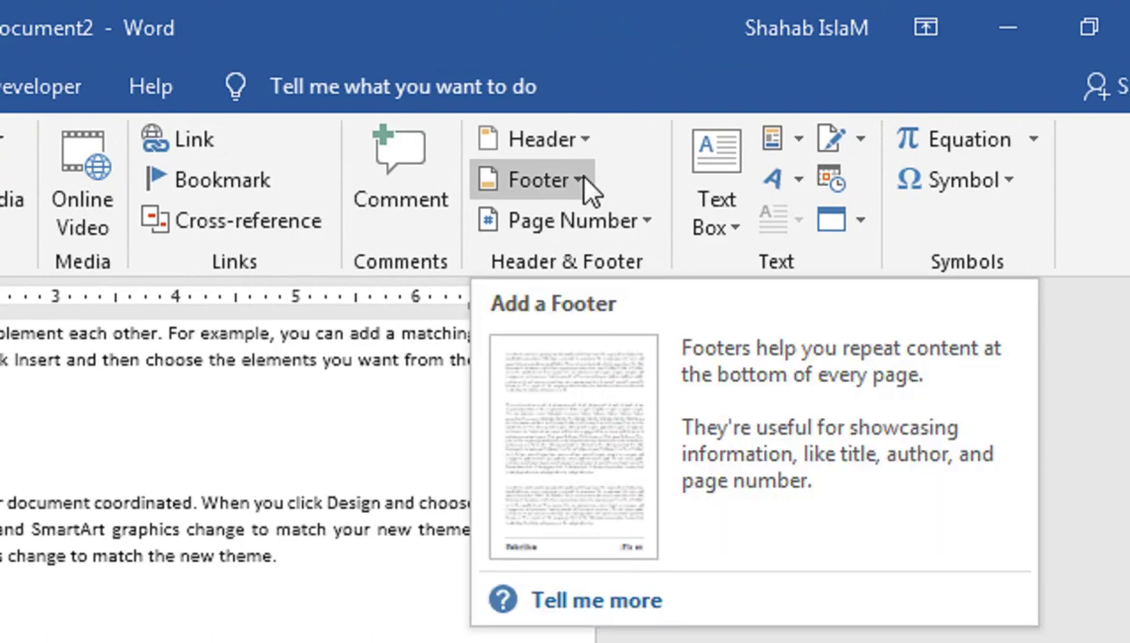
click(815, 89)
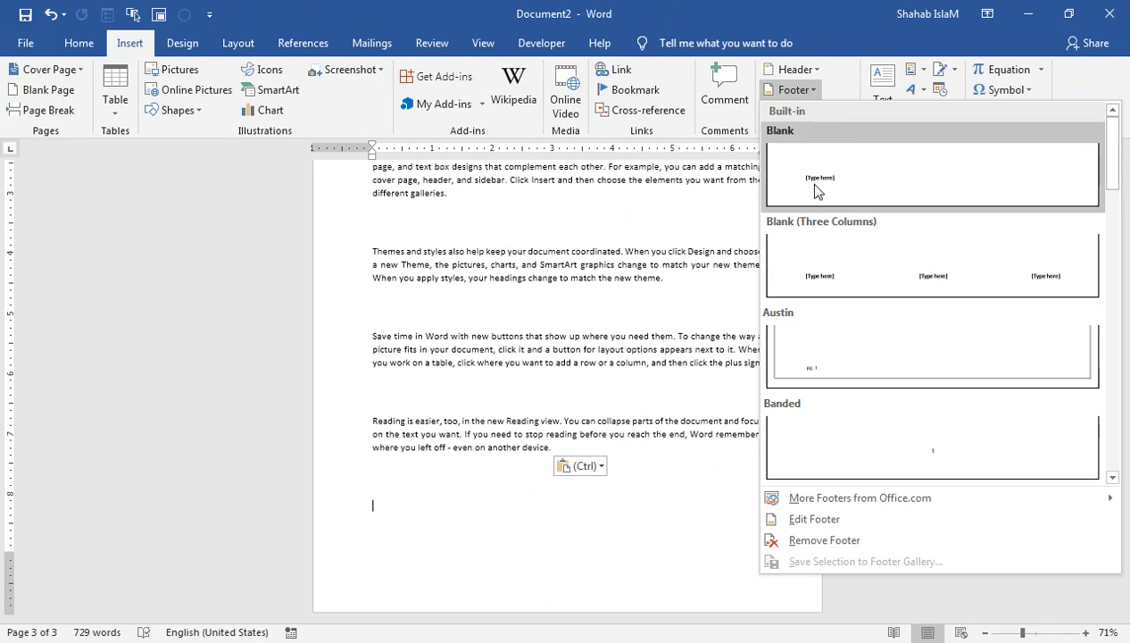
click(815, 89)
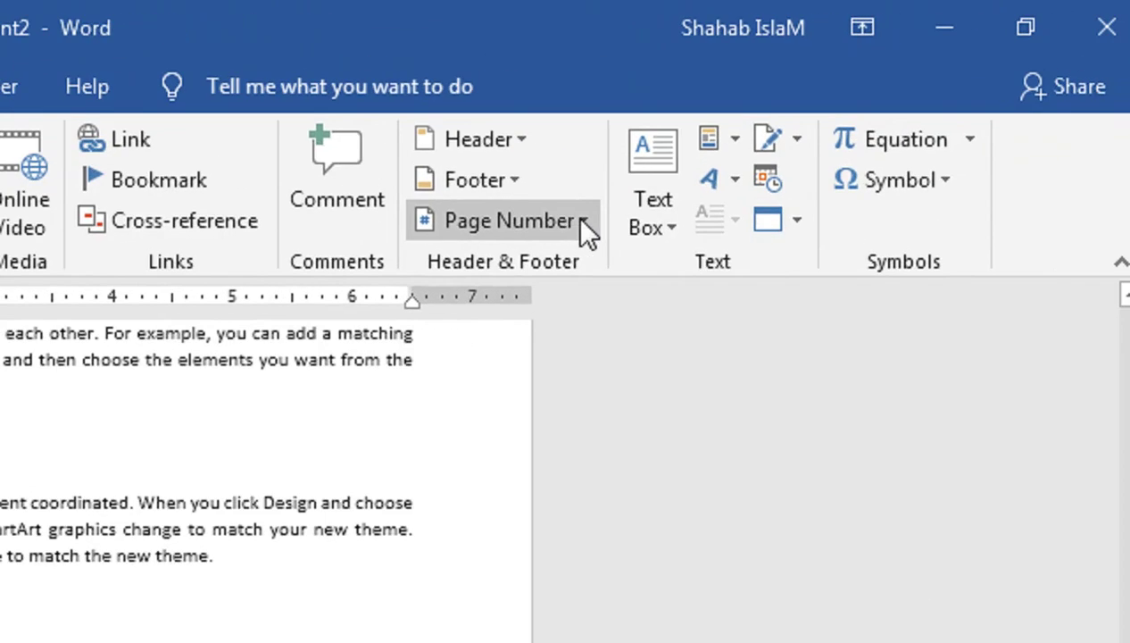
click(847, 110)
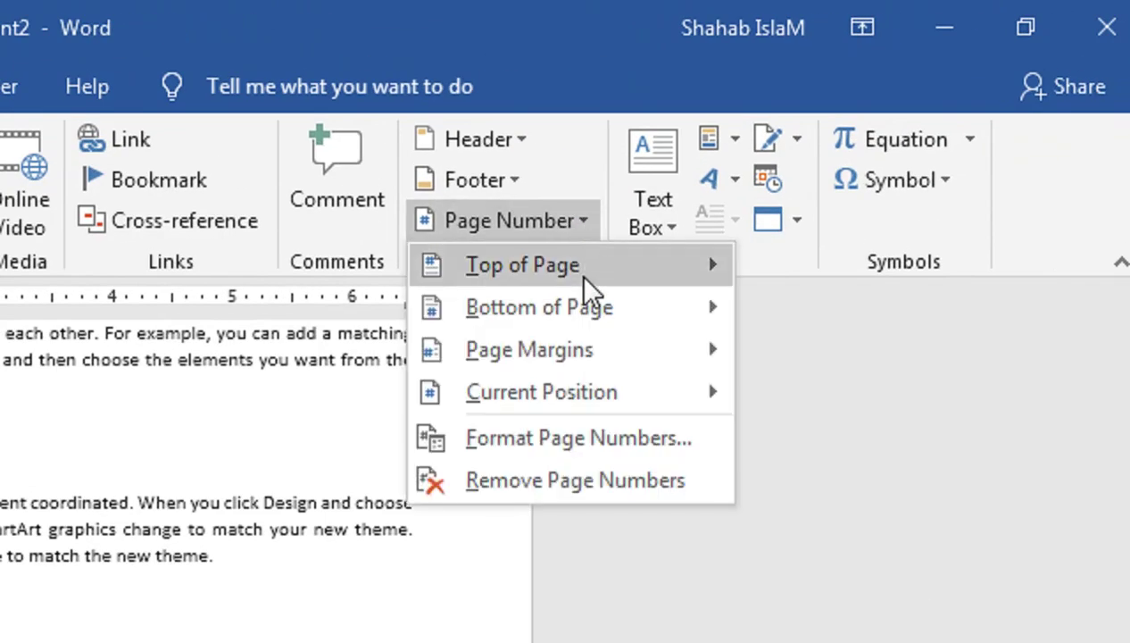
mouse_move(589, 331)
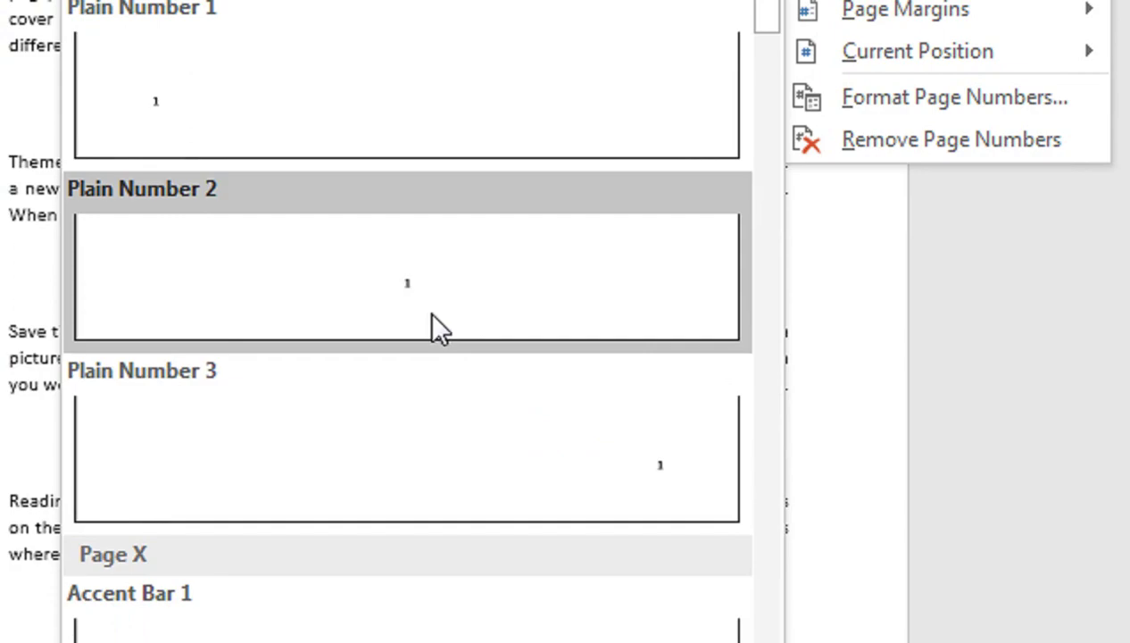
click(422, 285)
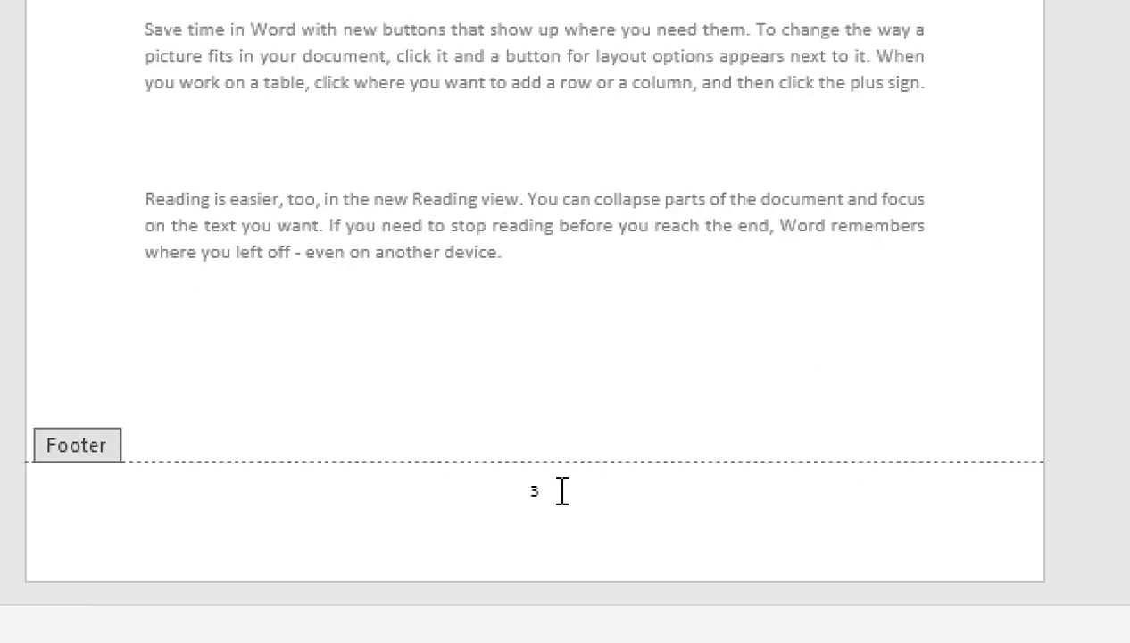
- Enlarge the footer page number to size 24 and make it bold
double_click(568, 564)
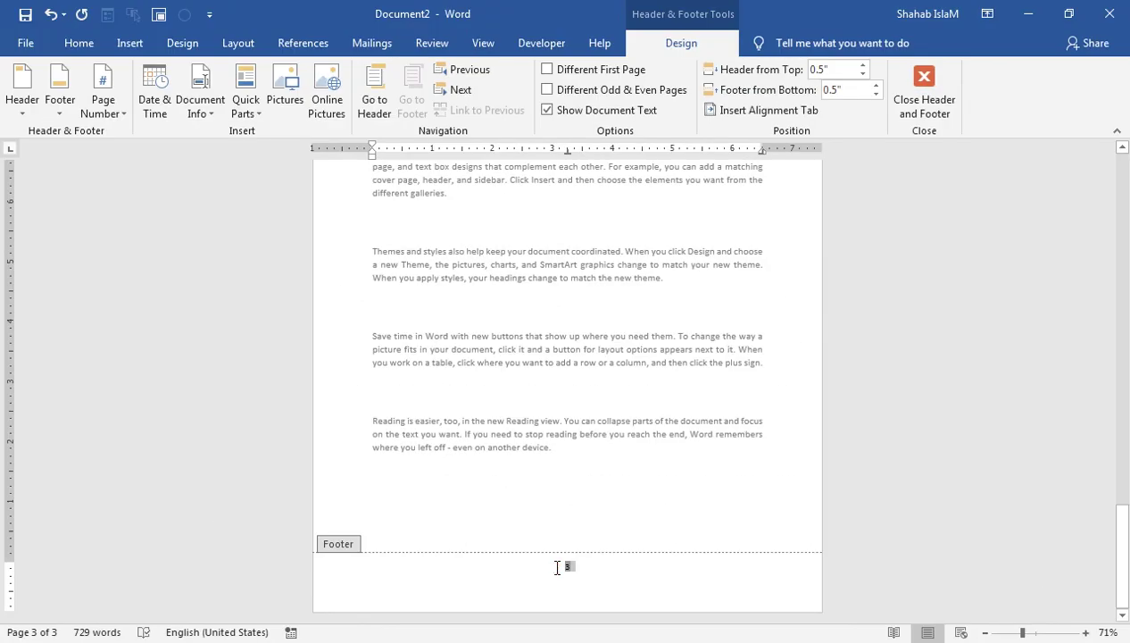
click(81, 45)
click(274, 76)
click(274, 76)
click(274, 76)
click(274, 76)
click(274, 76)
click(274, 76)
click(274, 78)
click(154, 105)
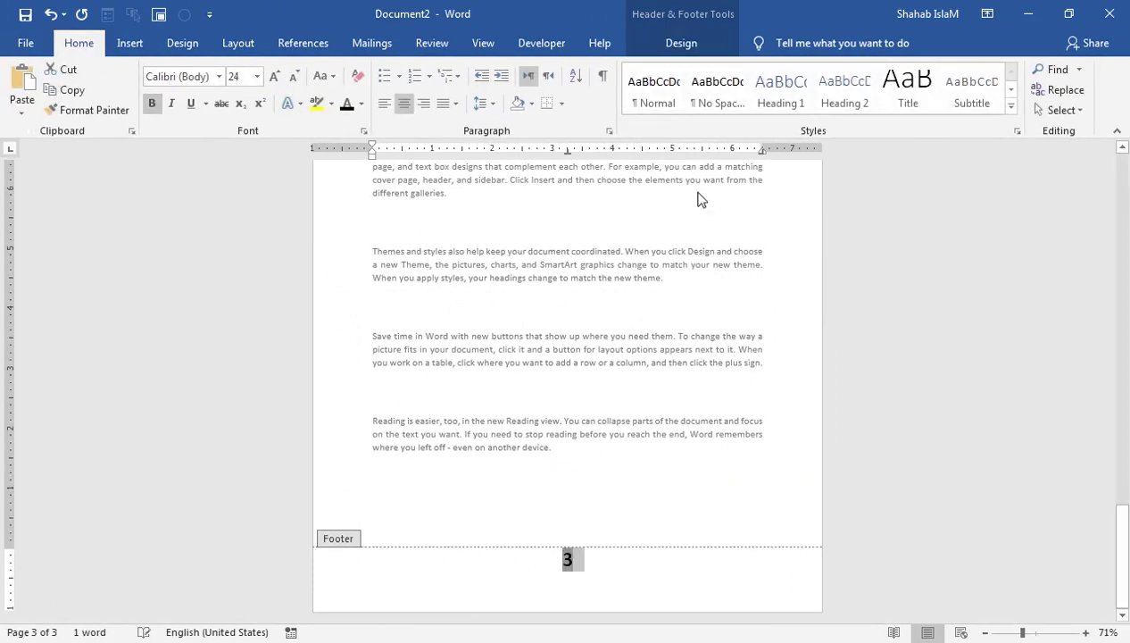
- Close footer editing and select body text back in the document
click(678, 43)
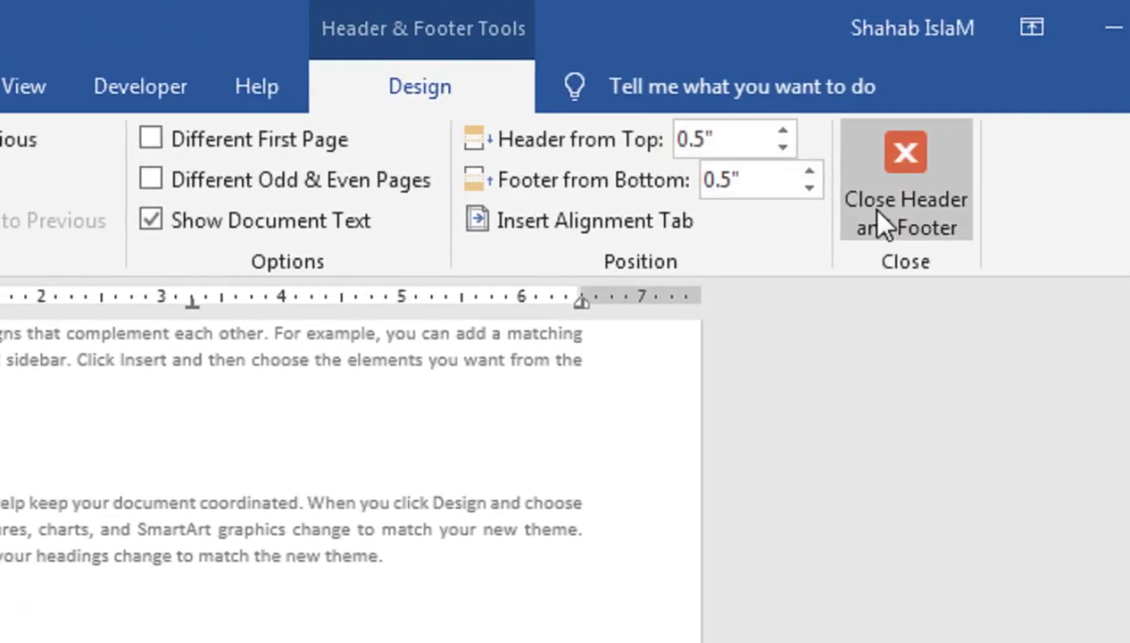
click(912, 110)
drag(626, 371, 631, 139)
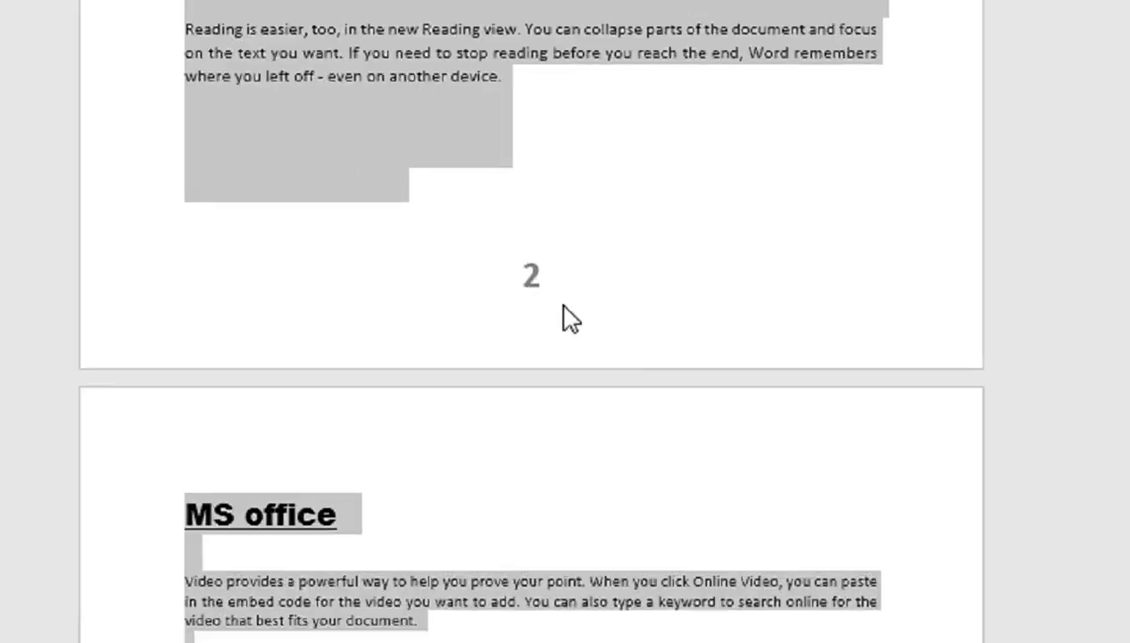
click(585, 370)
mouse_move(605, 326)
mouse_down()
mouse_move(598, 120)
mouse_move(600, 170)
mouse_up()
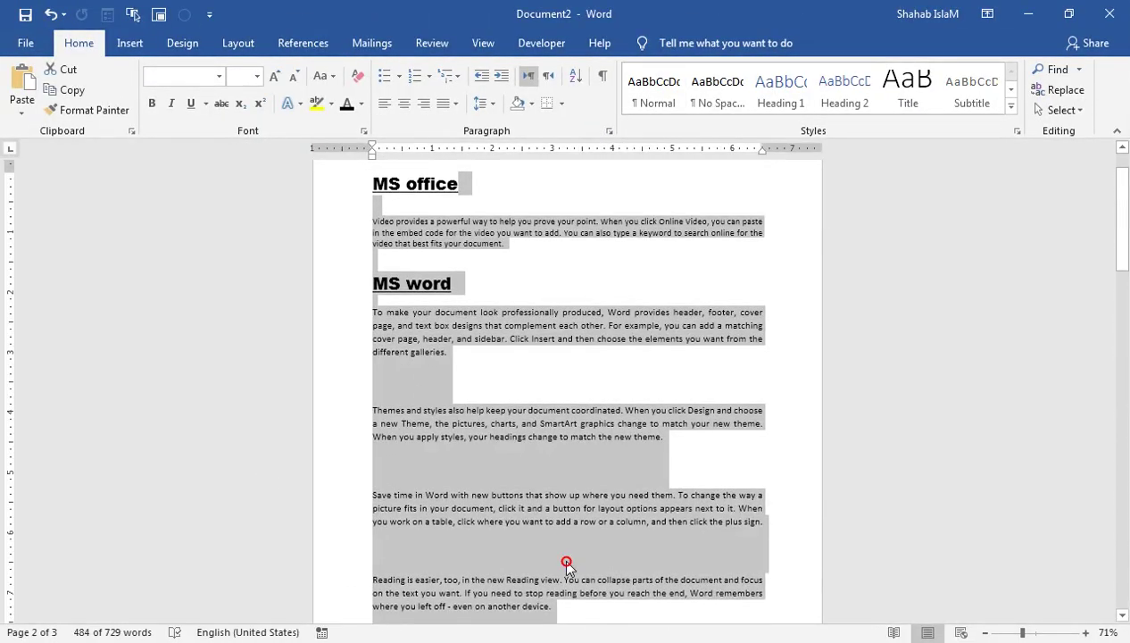
click(567, 522)
click(25, 43)
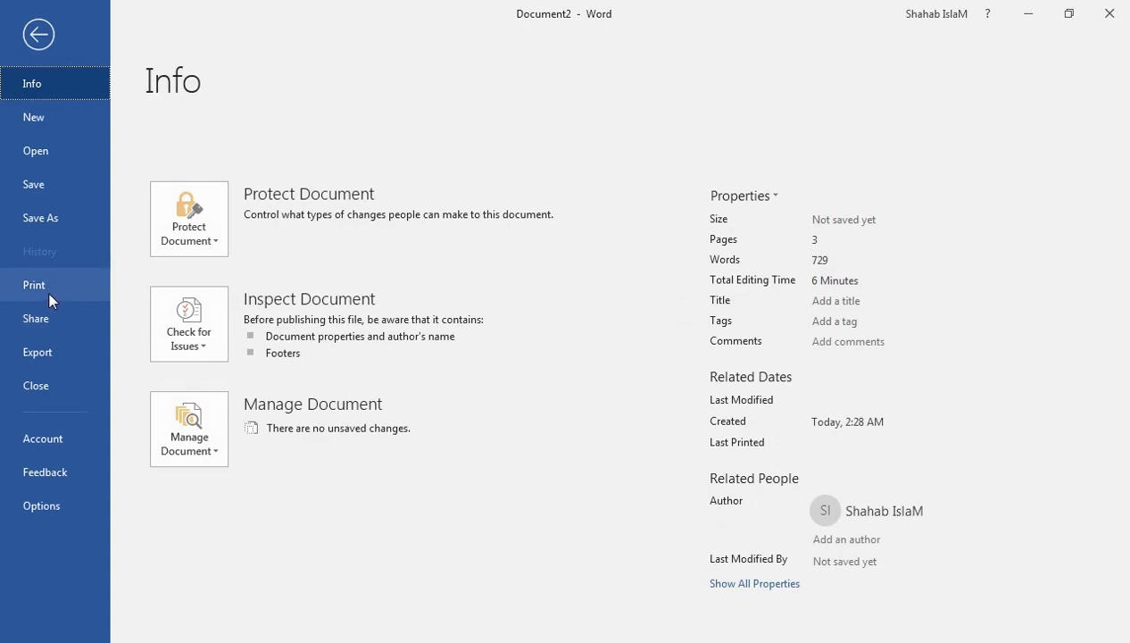
click(35, 285)
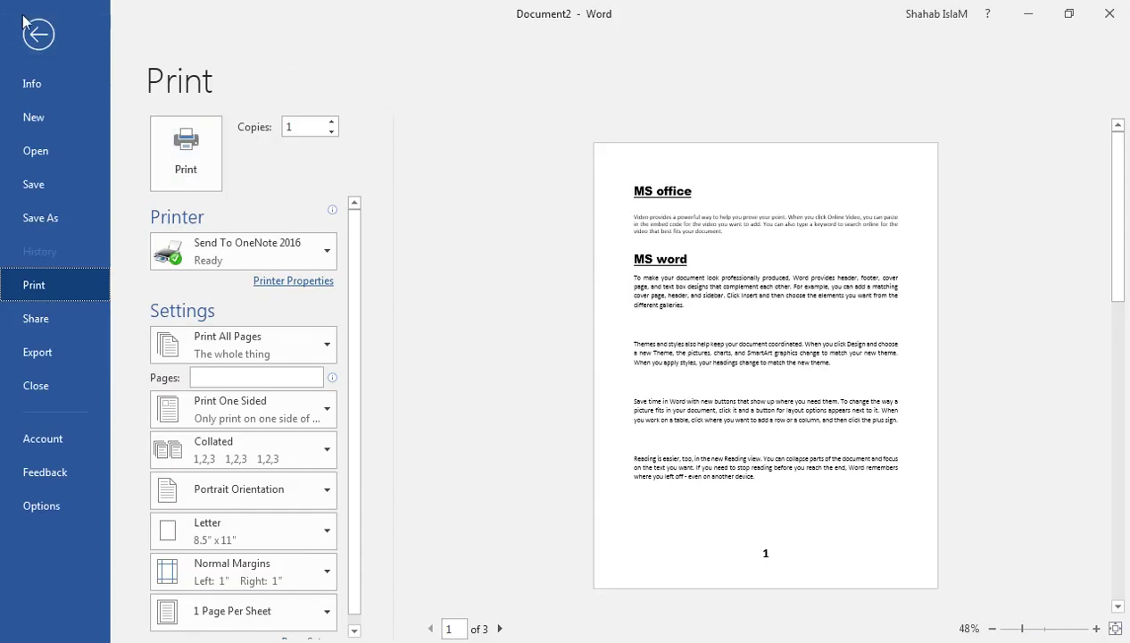
click(40, 35)
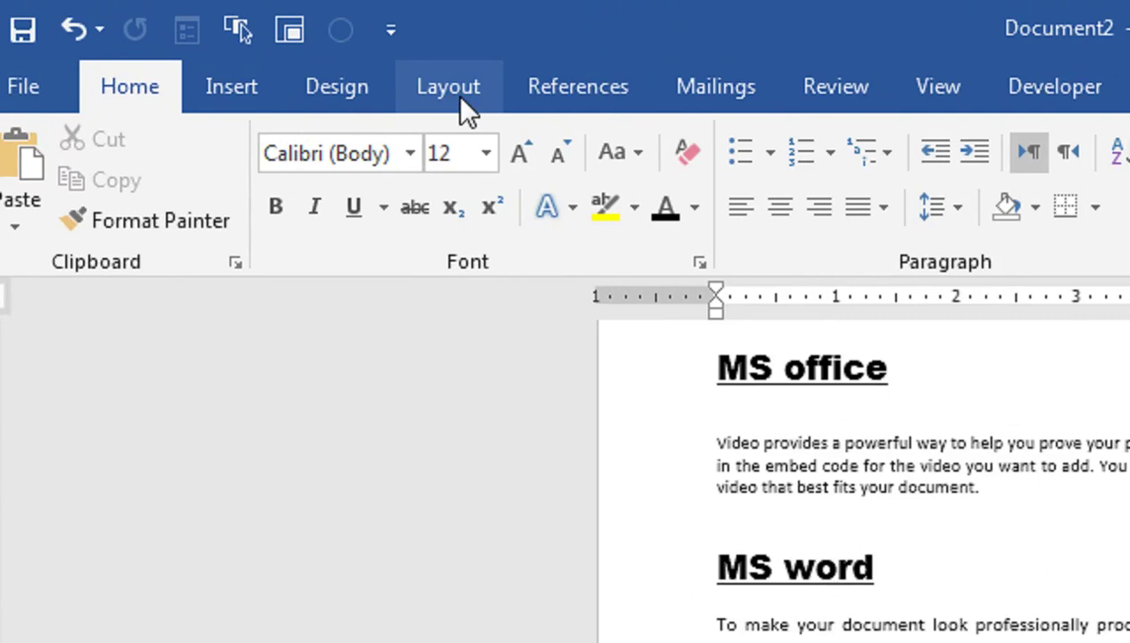
- Open Custom Margins from Layout > Margins and move the Page Setup dialog to the right
click(323, 60)
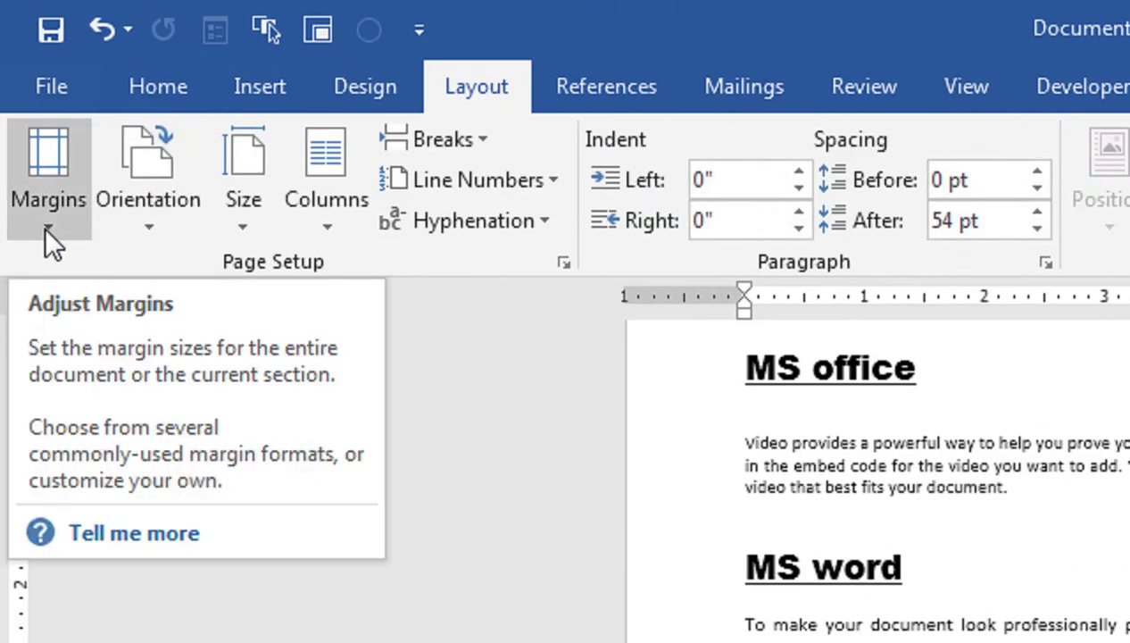
click(44, 226)
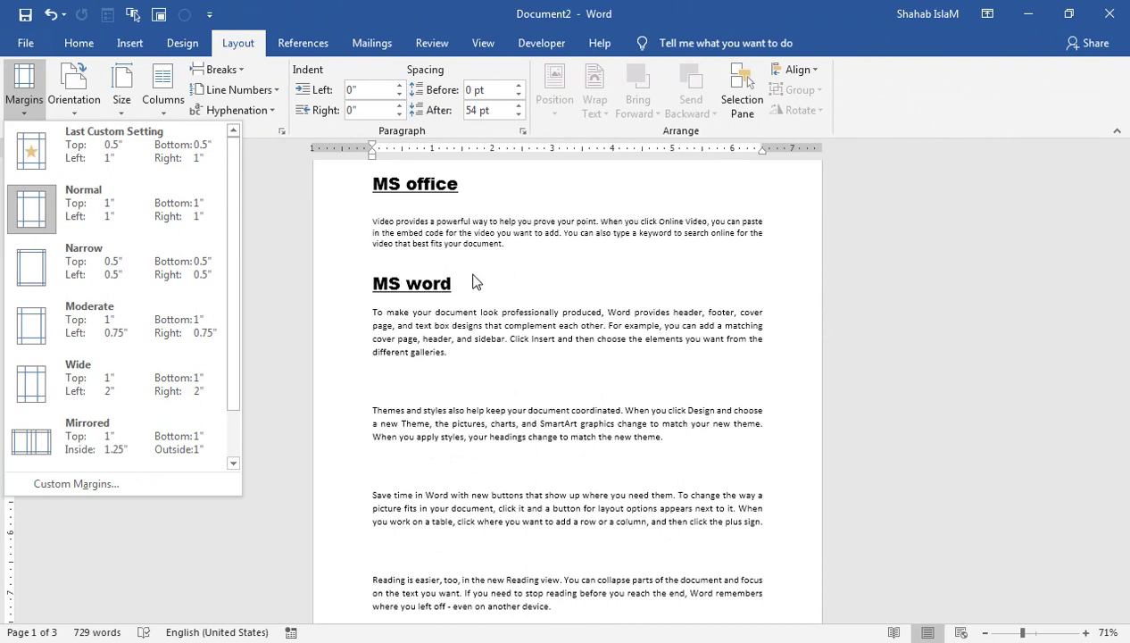
click(857, 231)
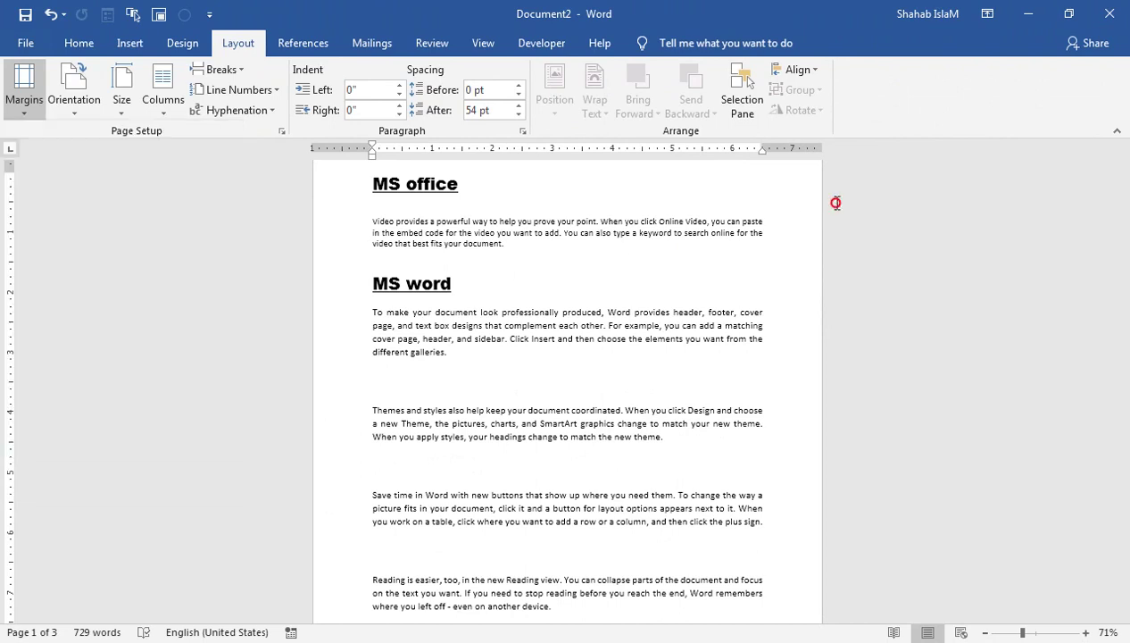
drag(1111, 224, 1111, 209)
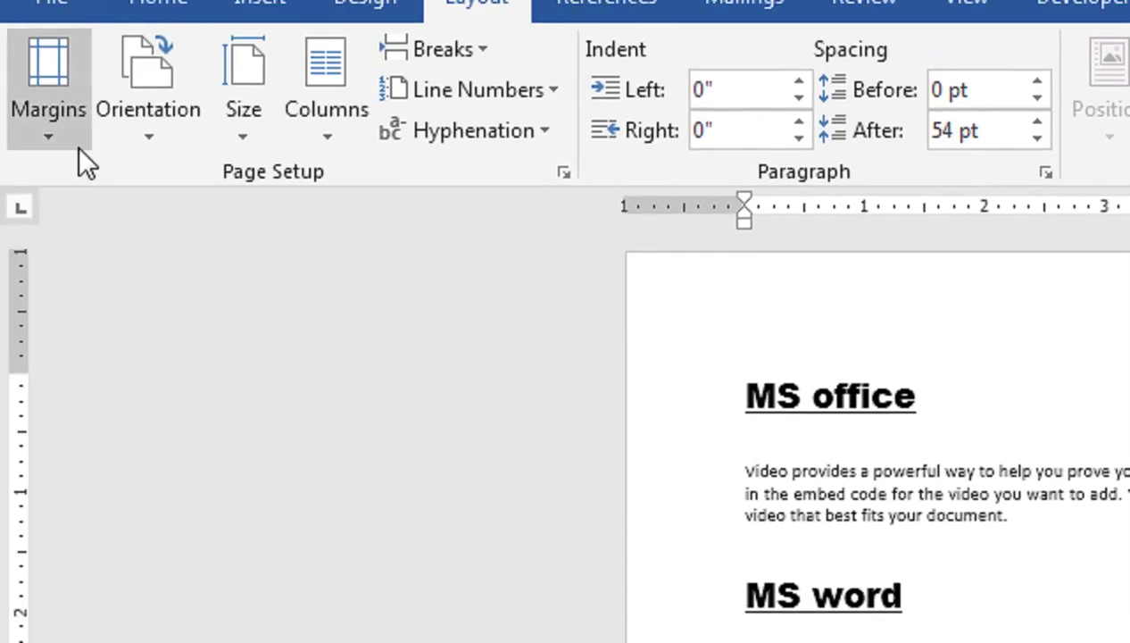
click(78, 146)
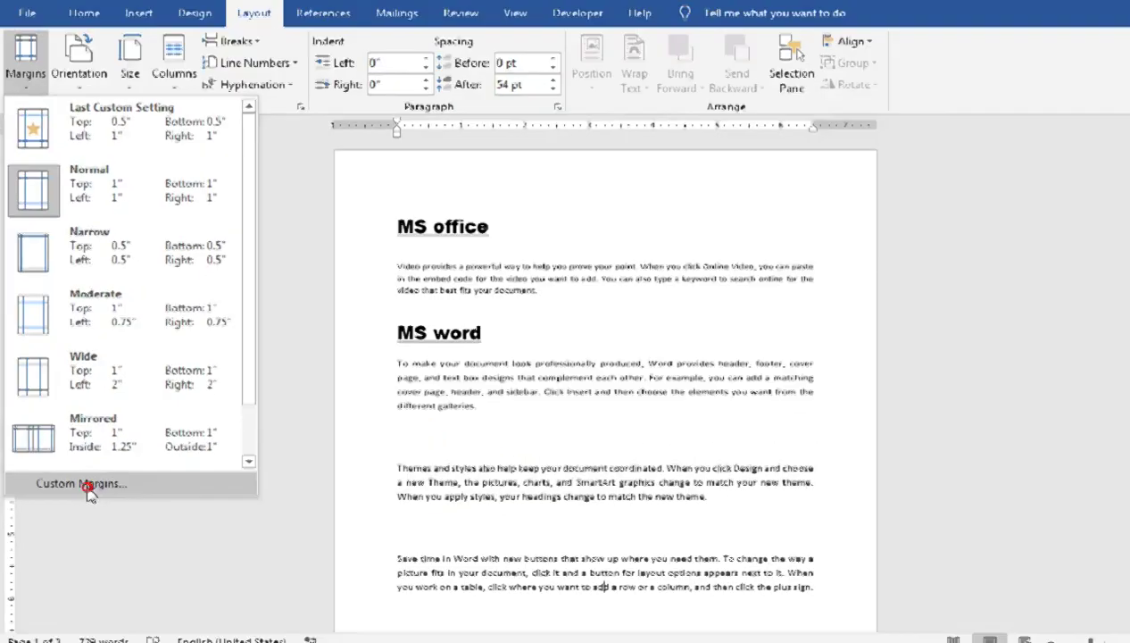
click(163, 482)
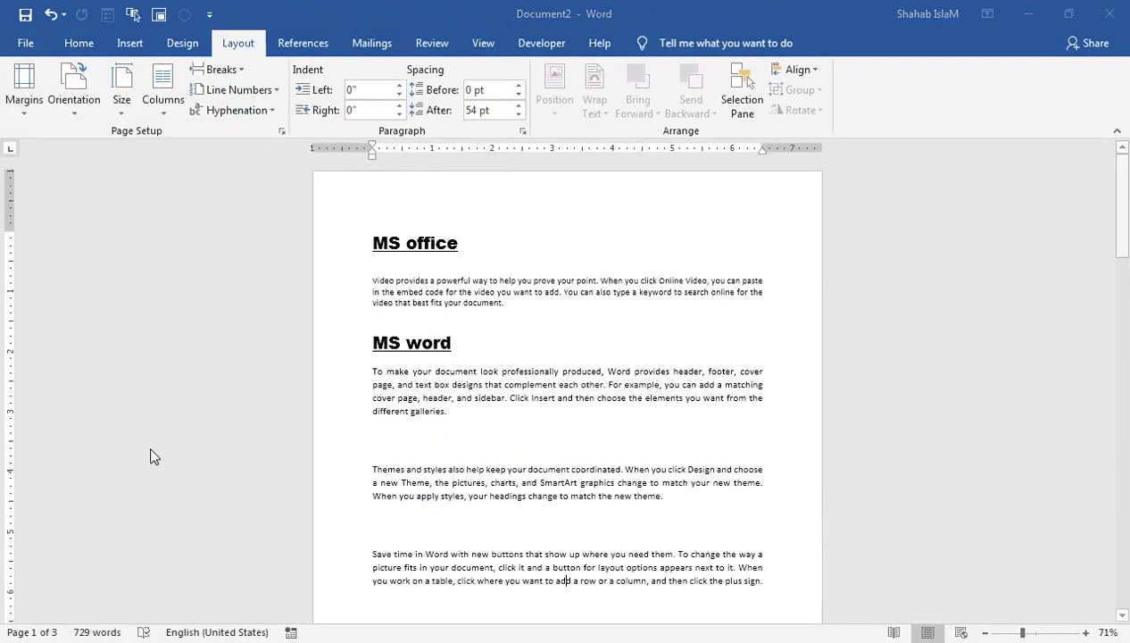
drag(273, 73, 859, 147)
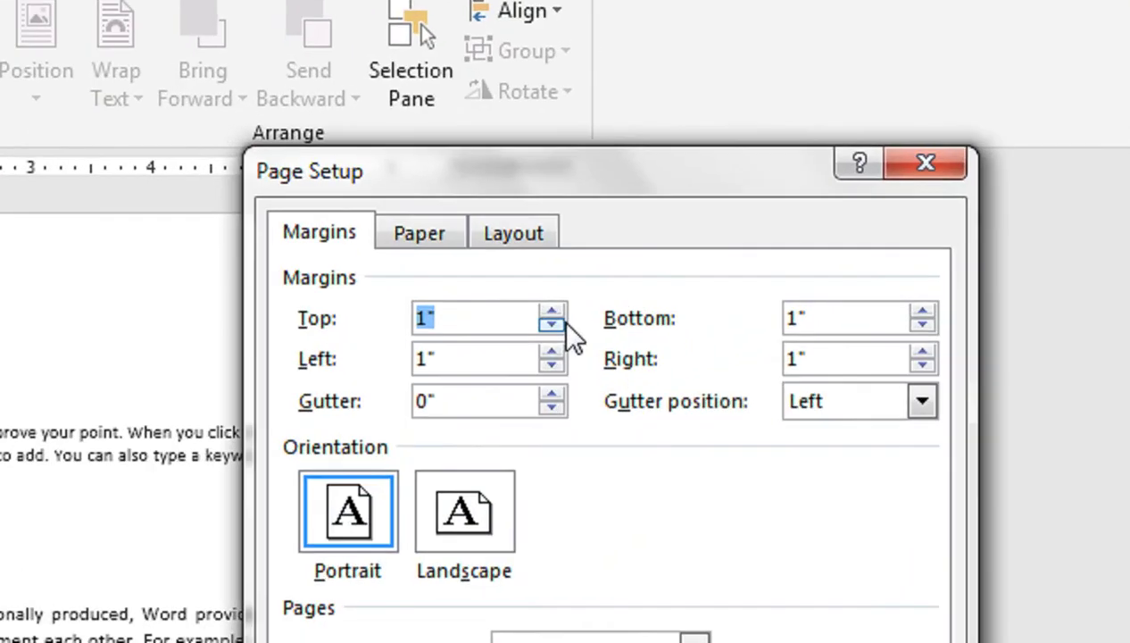
- Try a 0.5" top margin before restoring 1", then lower the left margin to 0.6"
click(552, 327)
click(551, 327)
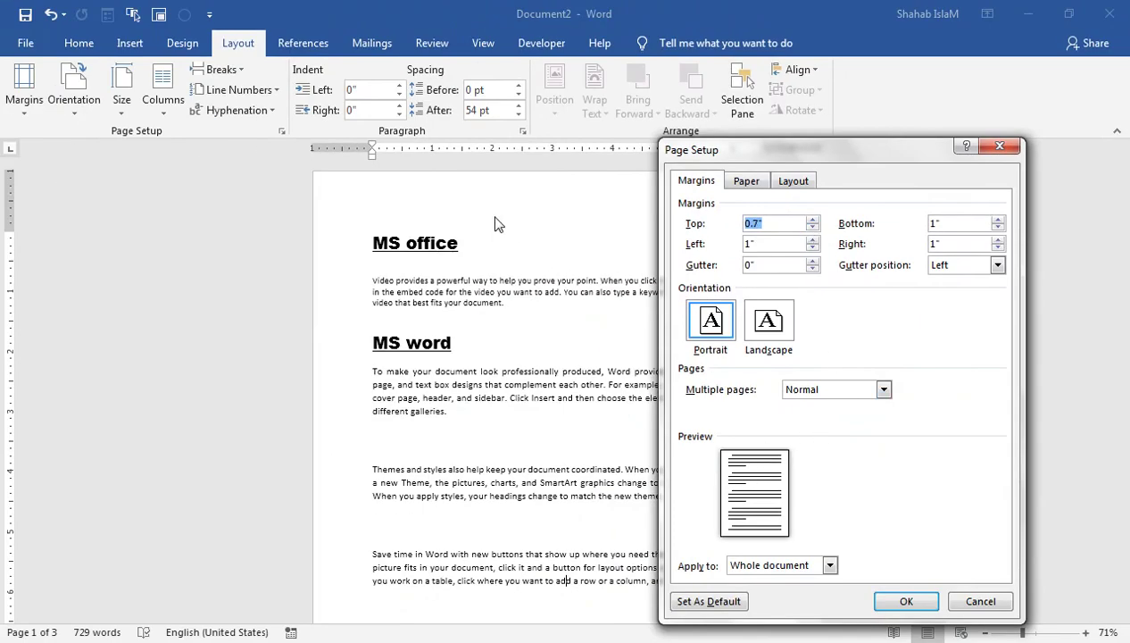
click(813, 229)
click(812, 228)
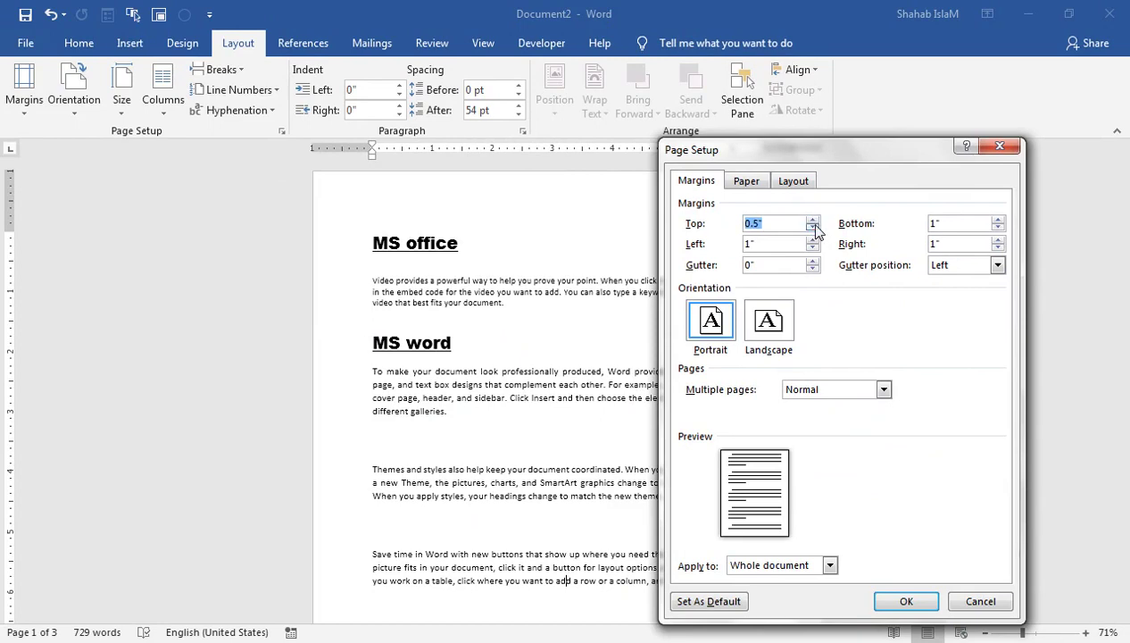
click(812, 219)
click(813, 220)
click(812, 220)
click(812, 220)
click(812, 219)
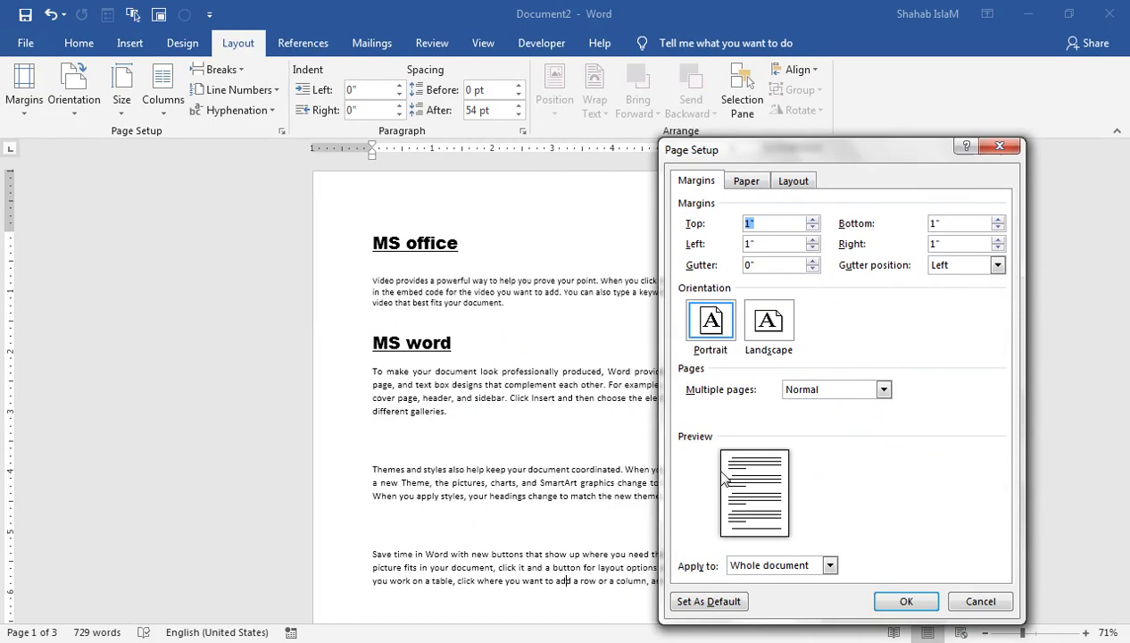
click(812, 248)
click(812, 248)
click(812, 268)
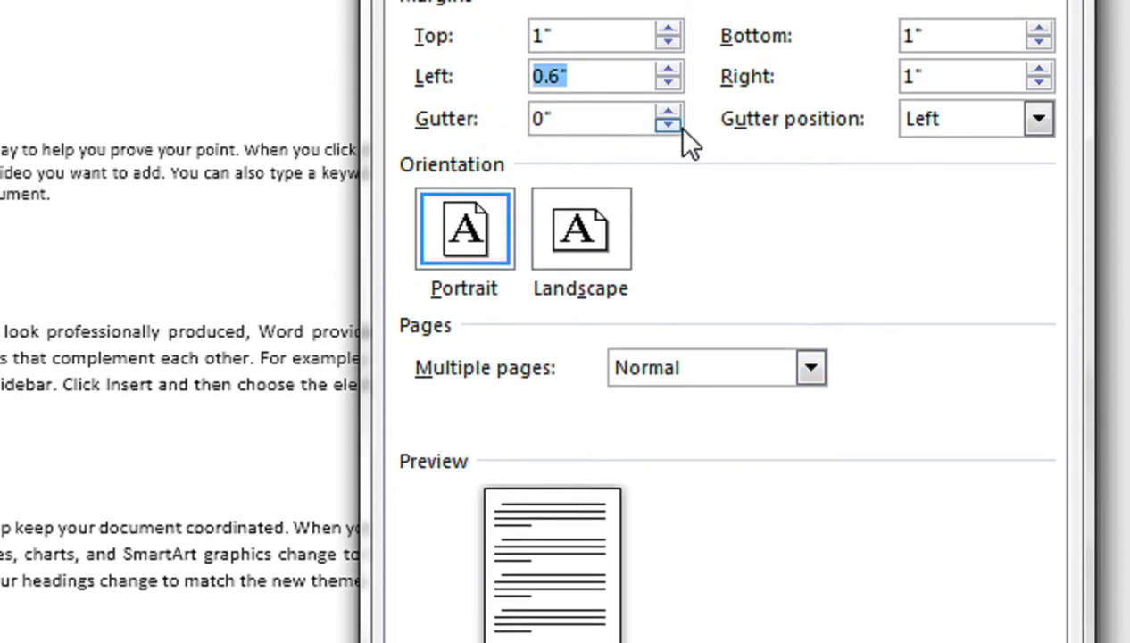
- Try gutter widths of 0.4", 0.3", 0.7" and 0.1", then remove the gutter
click(676, 146)
click(676, 146)
click(677, 146)
click(677, 146)
click(672, 162)
click(672, 162)
click(671, 162)
double_click(667, 176)
double_click(668, 176)
triple_click(668, 174)
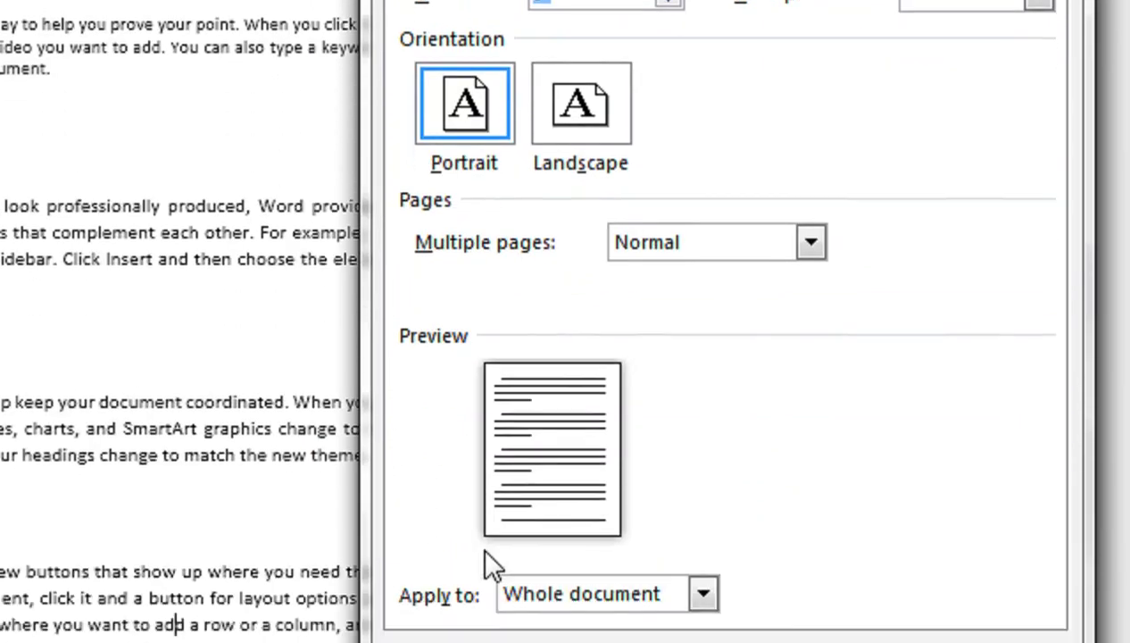
double_click(671, 105)
triple_click(671, 105)
double_click(671, 104)
triple_click(668, 163)
double_click(668, 163)
click(668, 163)
click(667, 164)
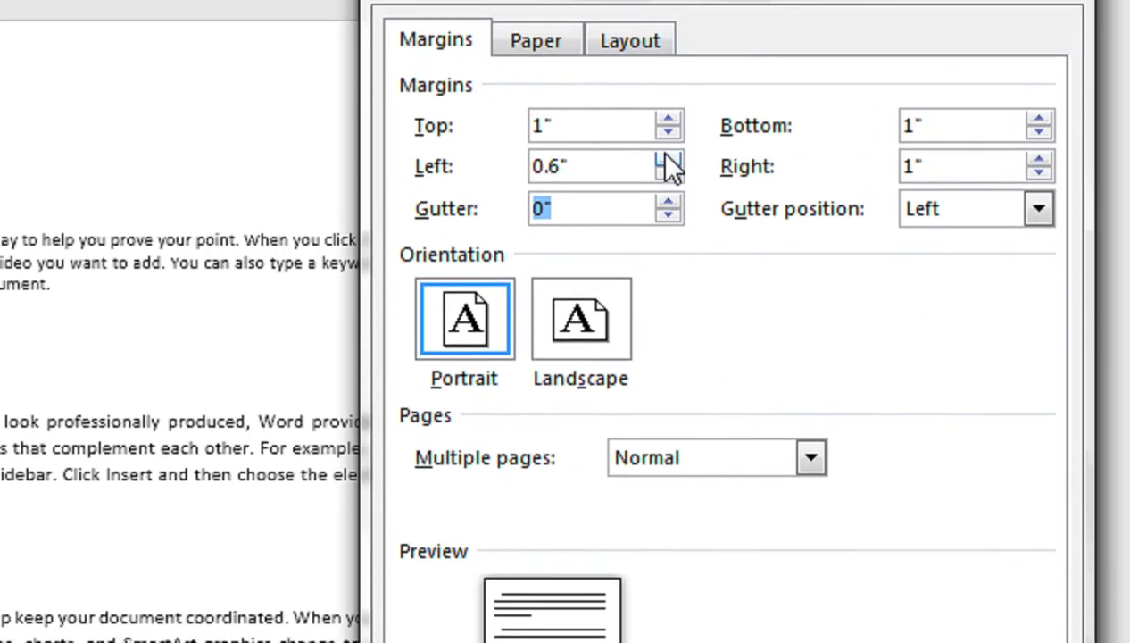
- Return the left margin to 1" and close Page Setup
click(668, 160)
click(668, 160)
click(667, 160)
click(668, 160)
click(667, 160)
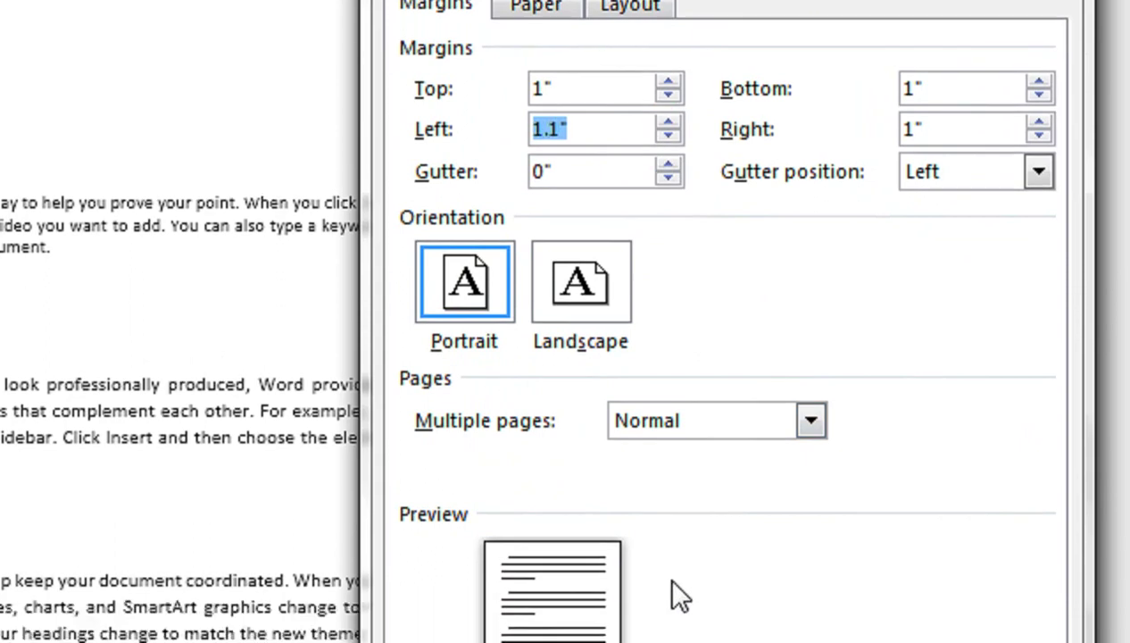
click(668, 136)
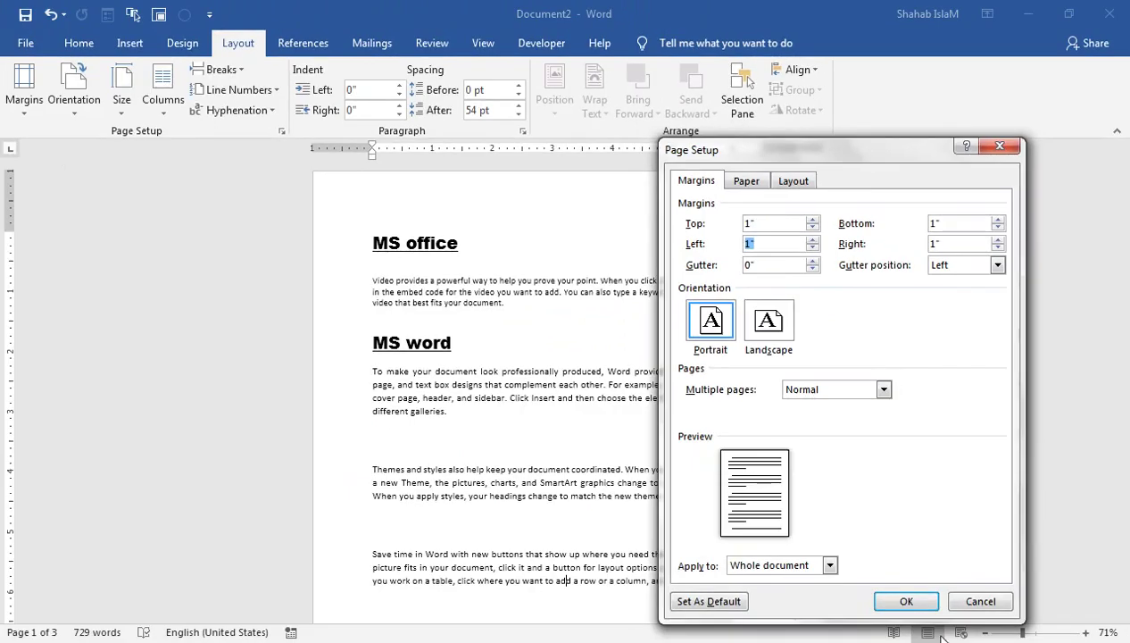
click(960, 607)
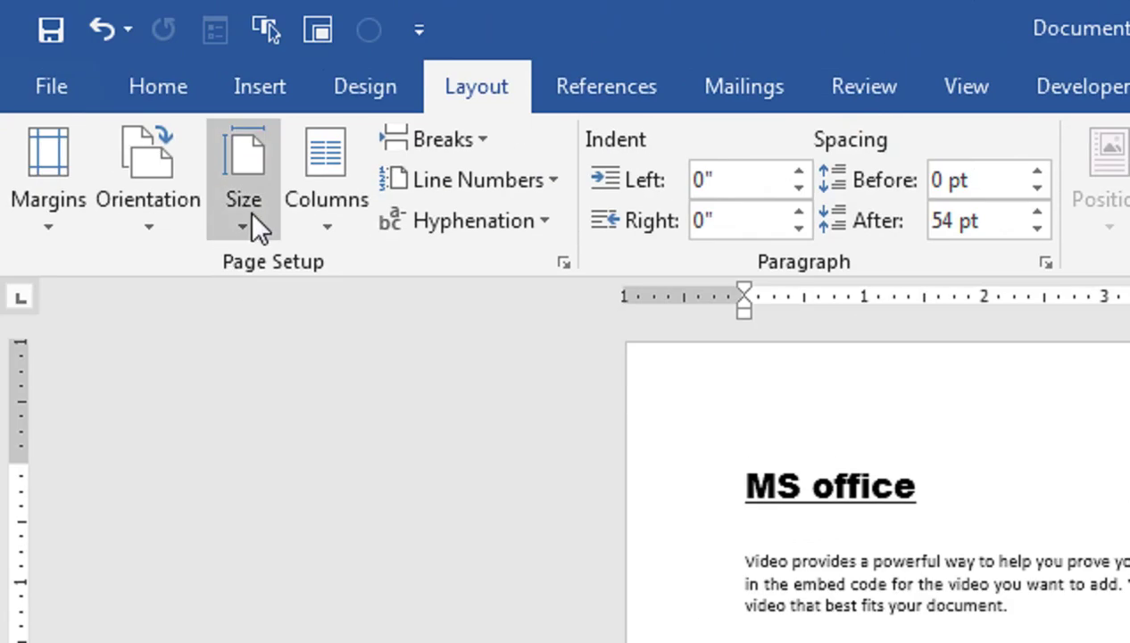
click(250, 214)
click(103, 212)
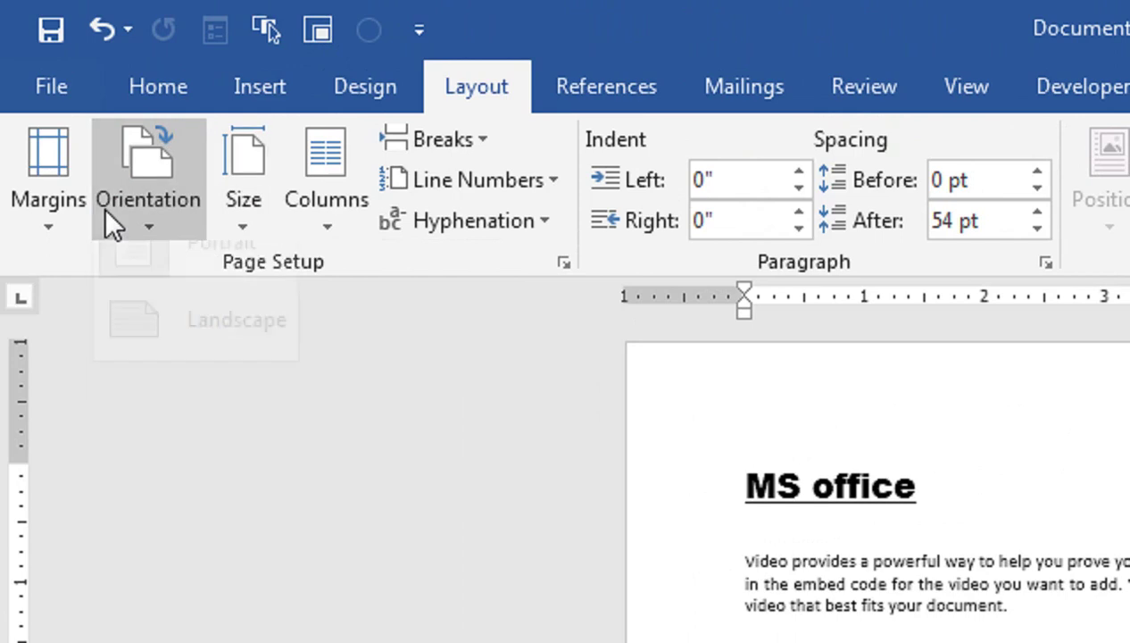
click(104, 211)
click(329, 255)
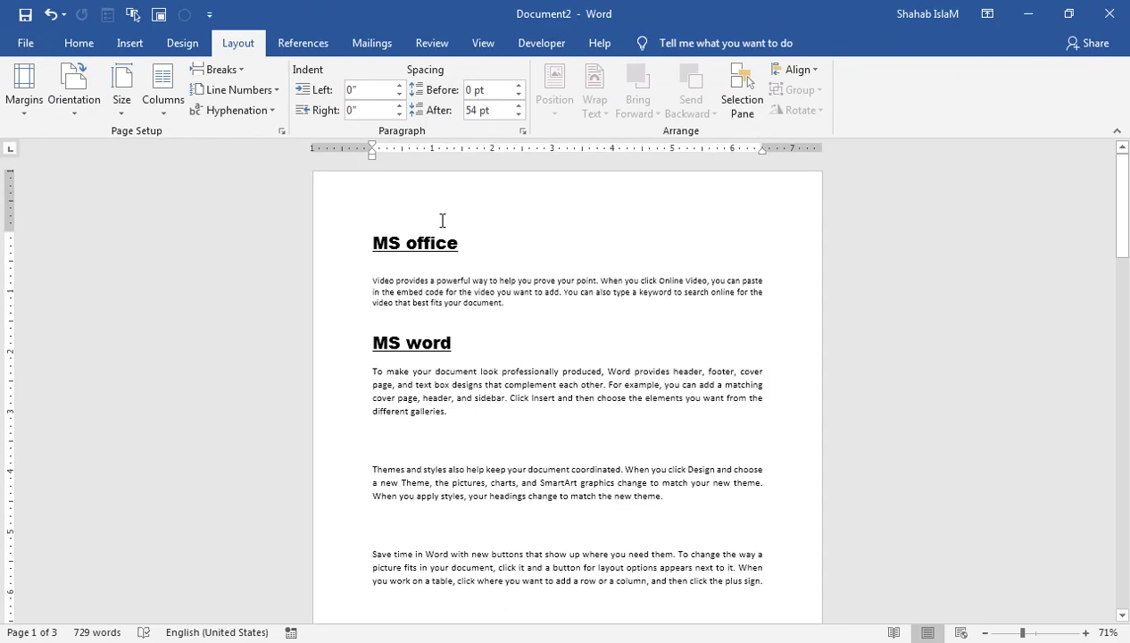
key(ctrl+a)
click(76, 43)
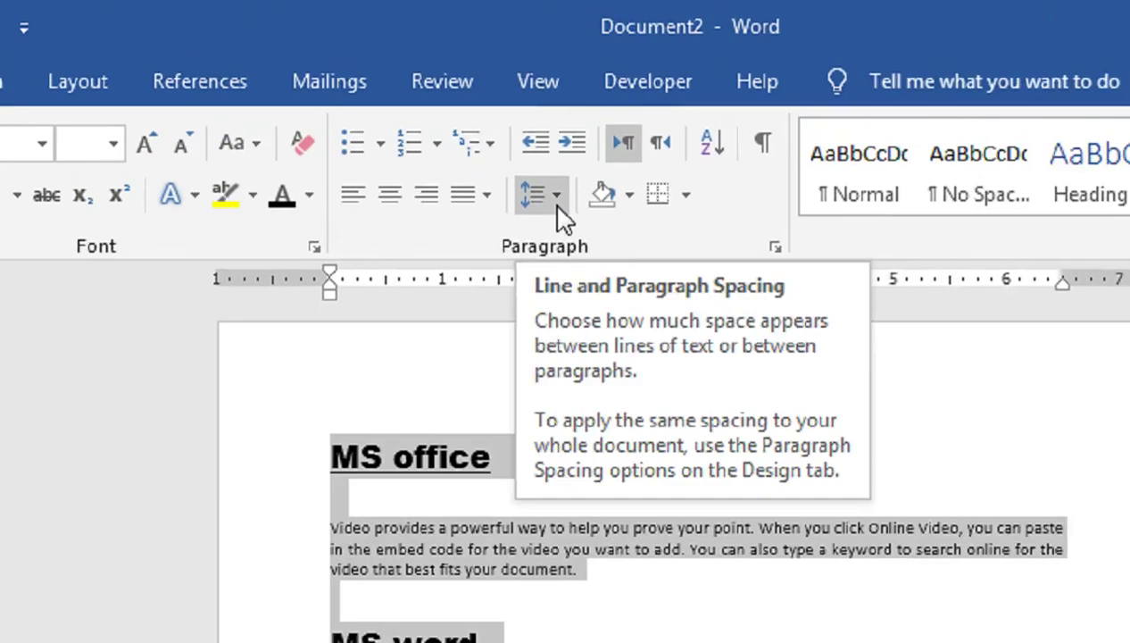
click(492, 105)
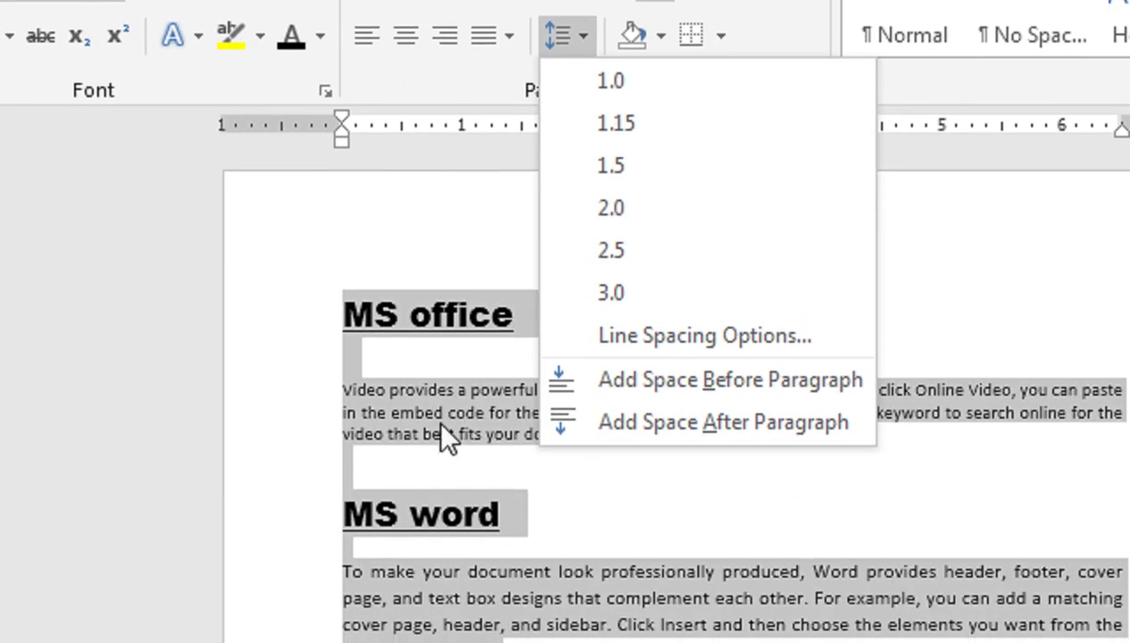
click(460, 243)
click(497, 266)
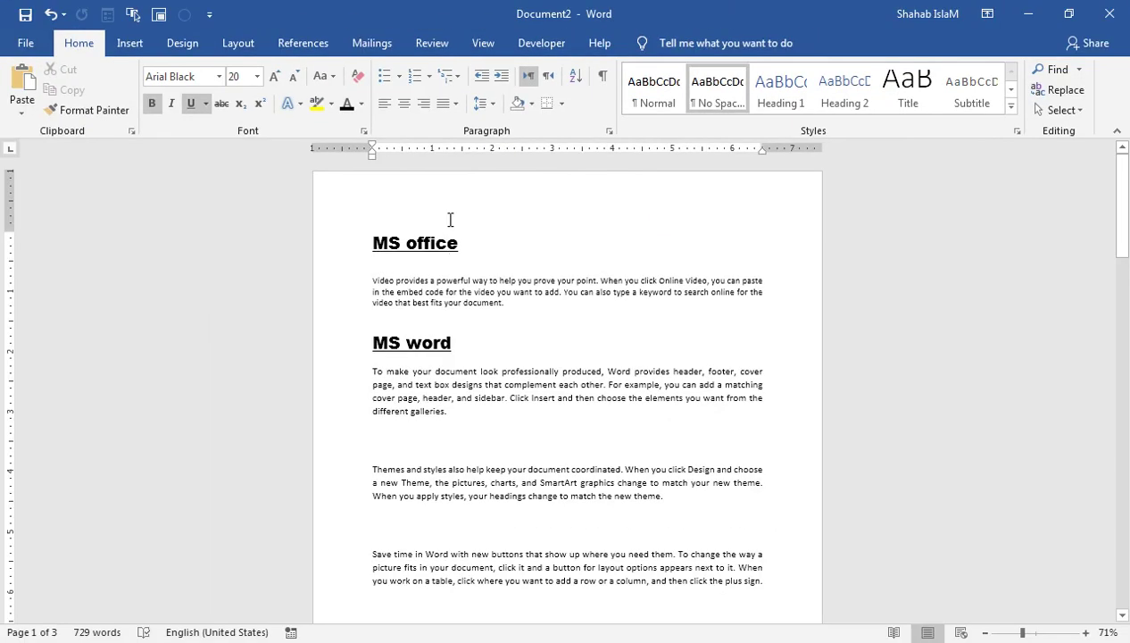
- Open Print and keep Send To OneNote 2016 as the printer
click(25, 43)
click(36, 282)
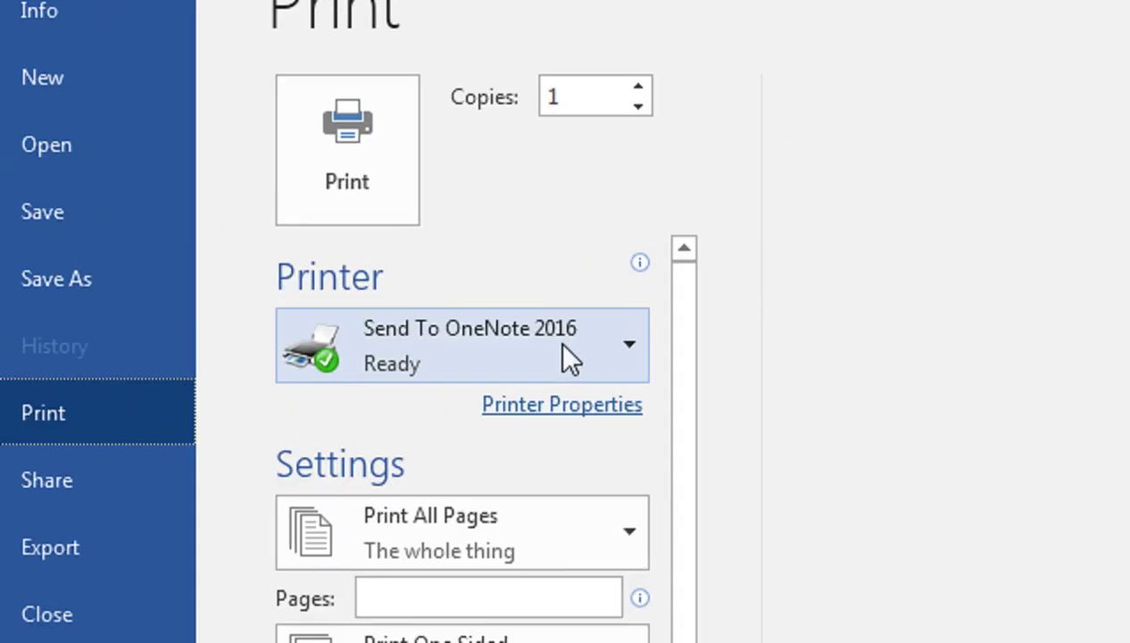
click(295, 256)
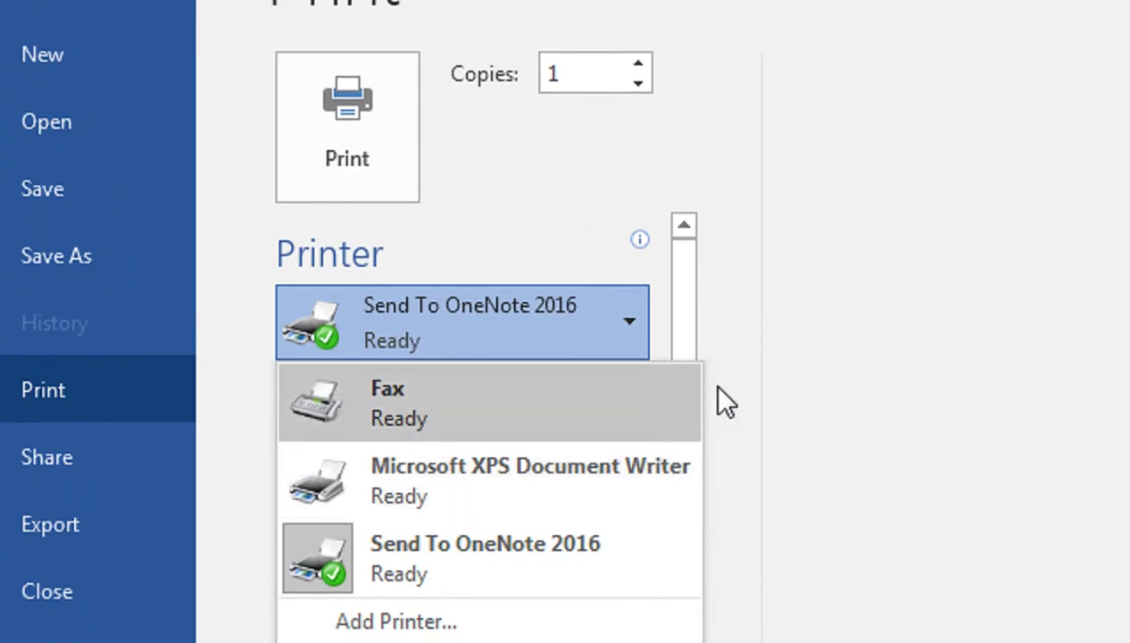
click(717, 386)
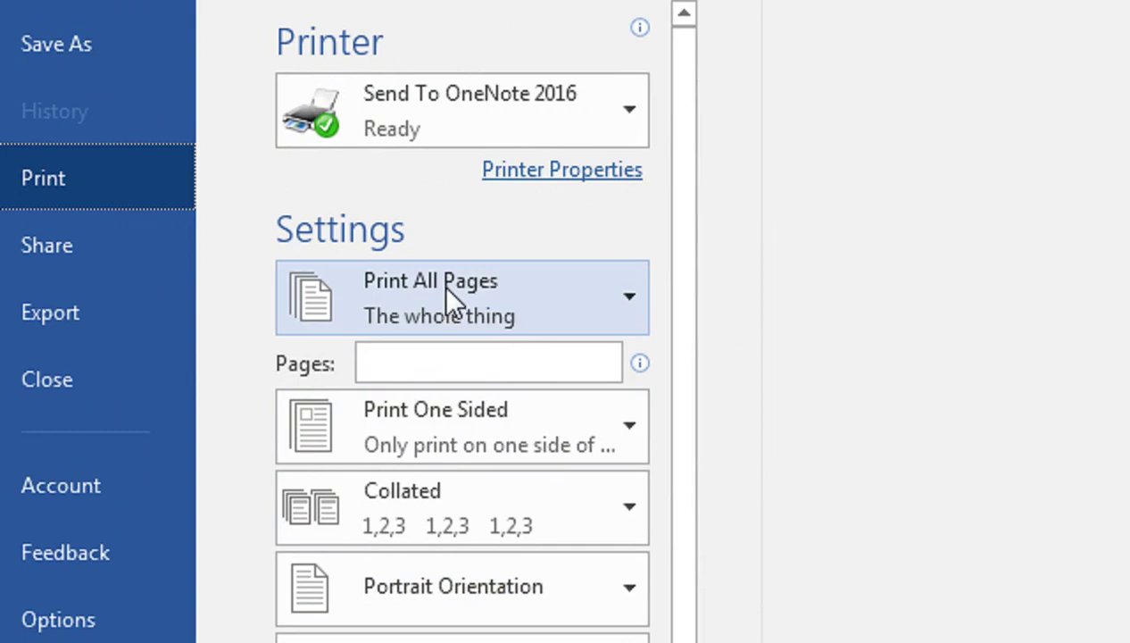
click(600, 134)
click(737, 250)
scroll(605, 128, up, 3)
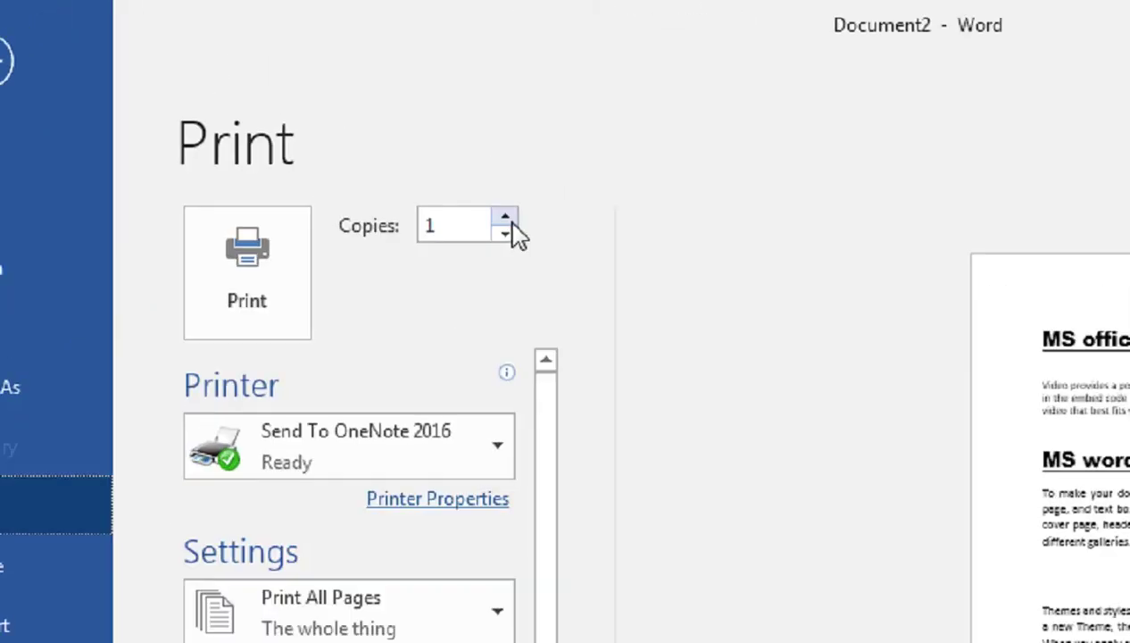
- Set Copies to 2 and choose Uncollated printing
click(331, 122)
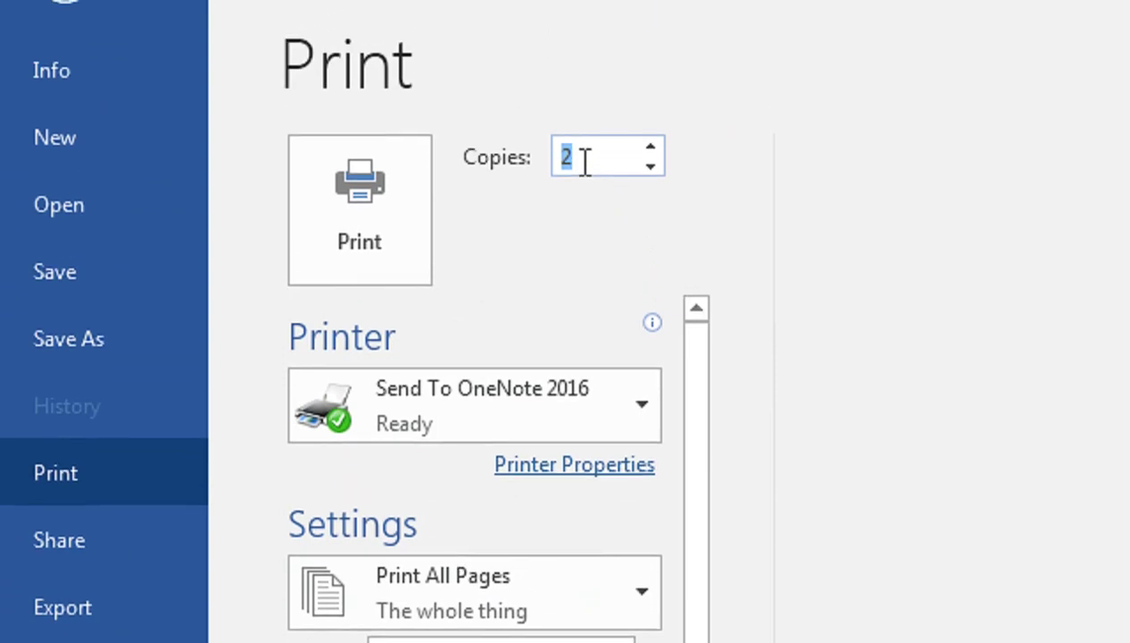
click(531, 513)
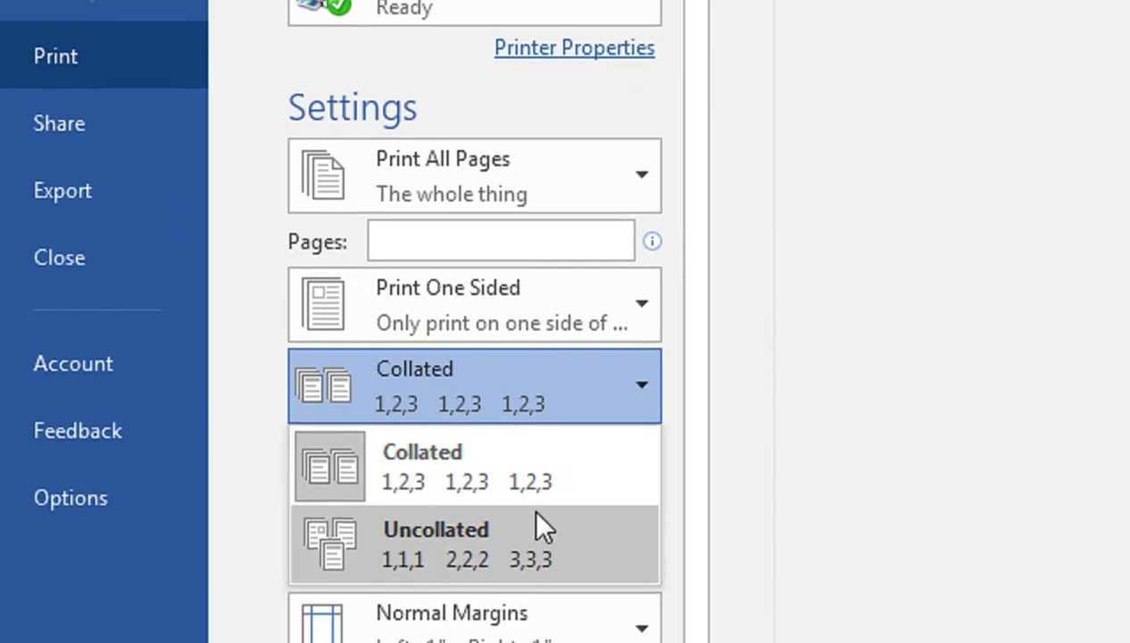
click(540, 527)
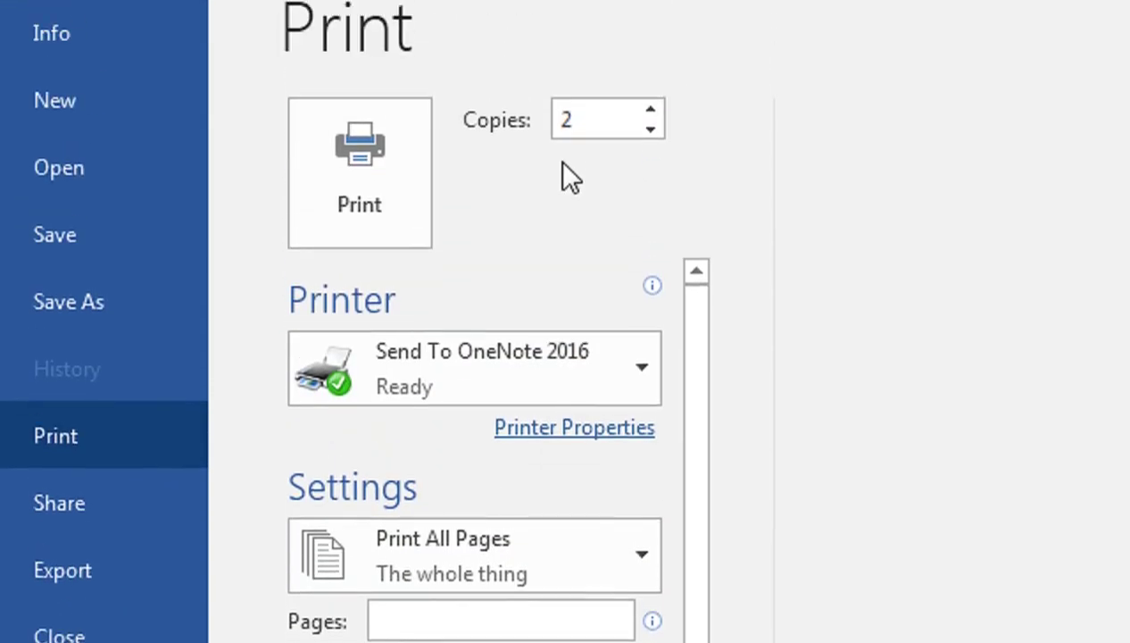